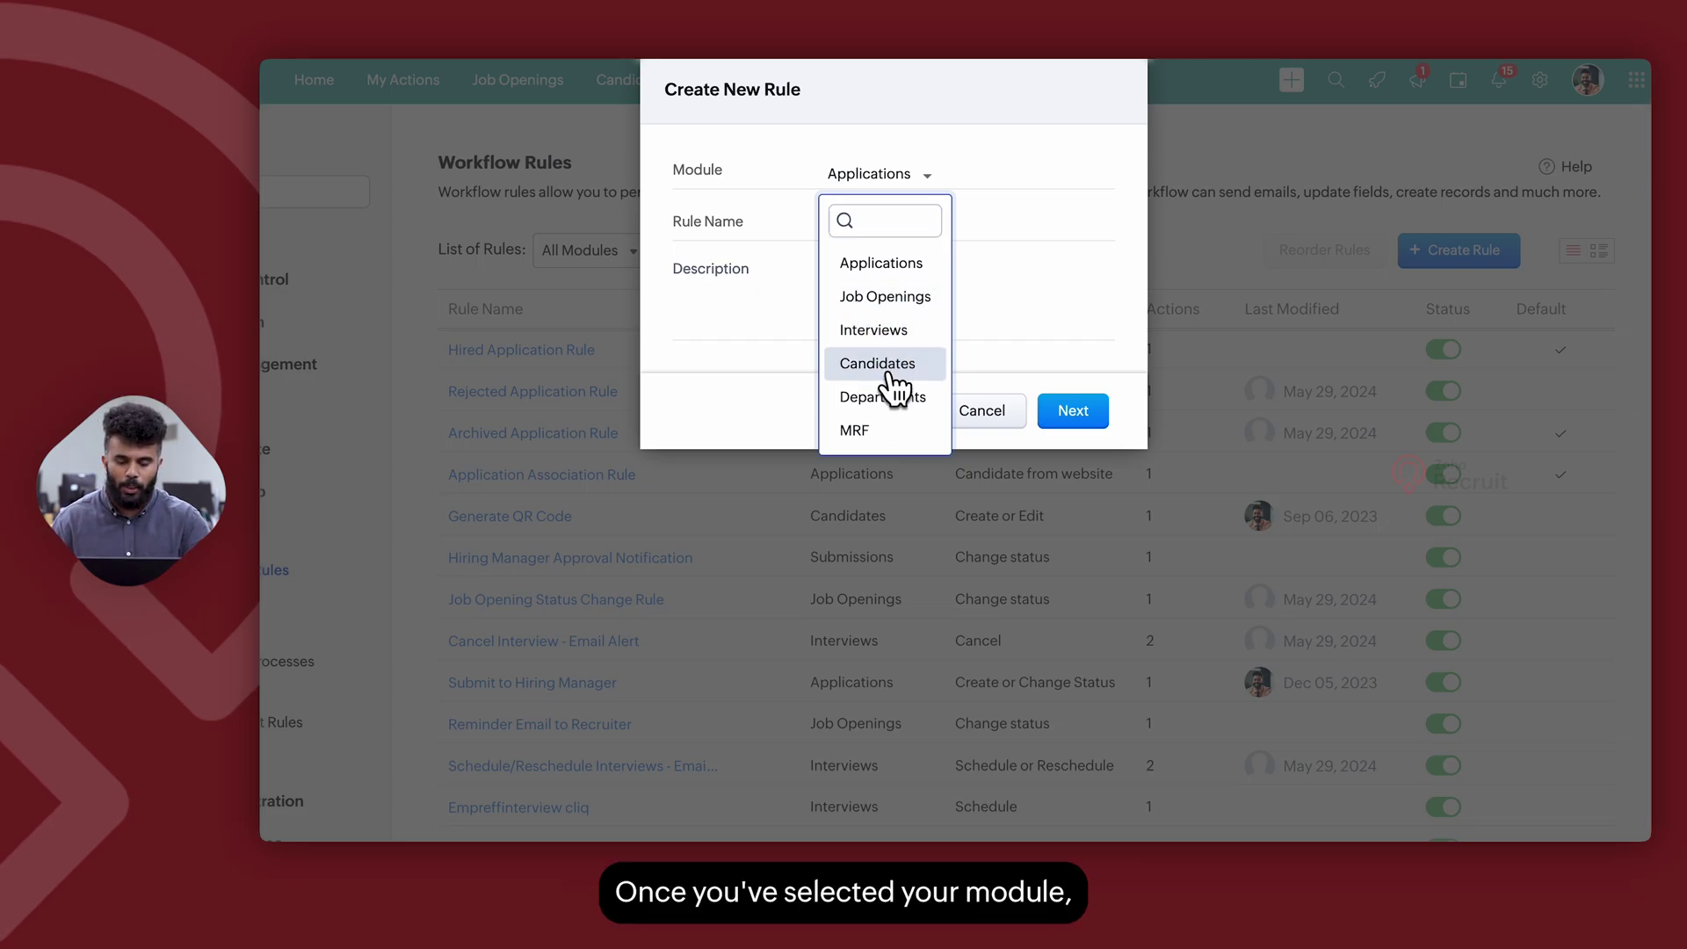
Step: Create a Candidates-module workflow rule named 'Sample workflow rule' and open its builder
left_click(889, 373)
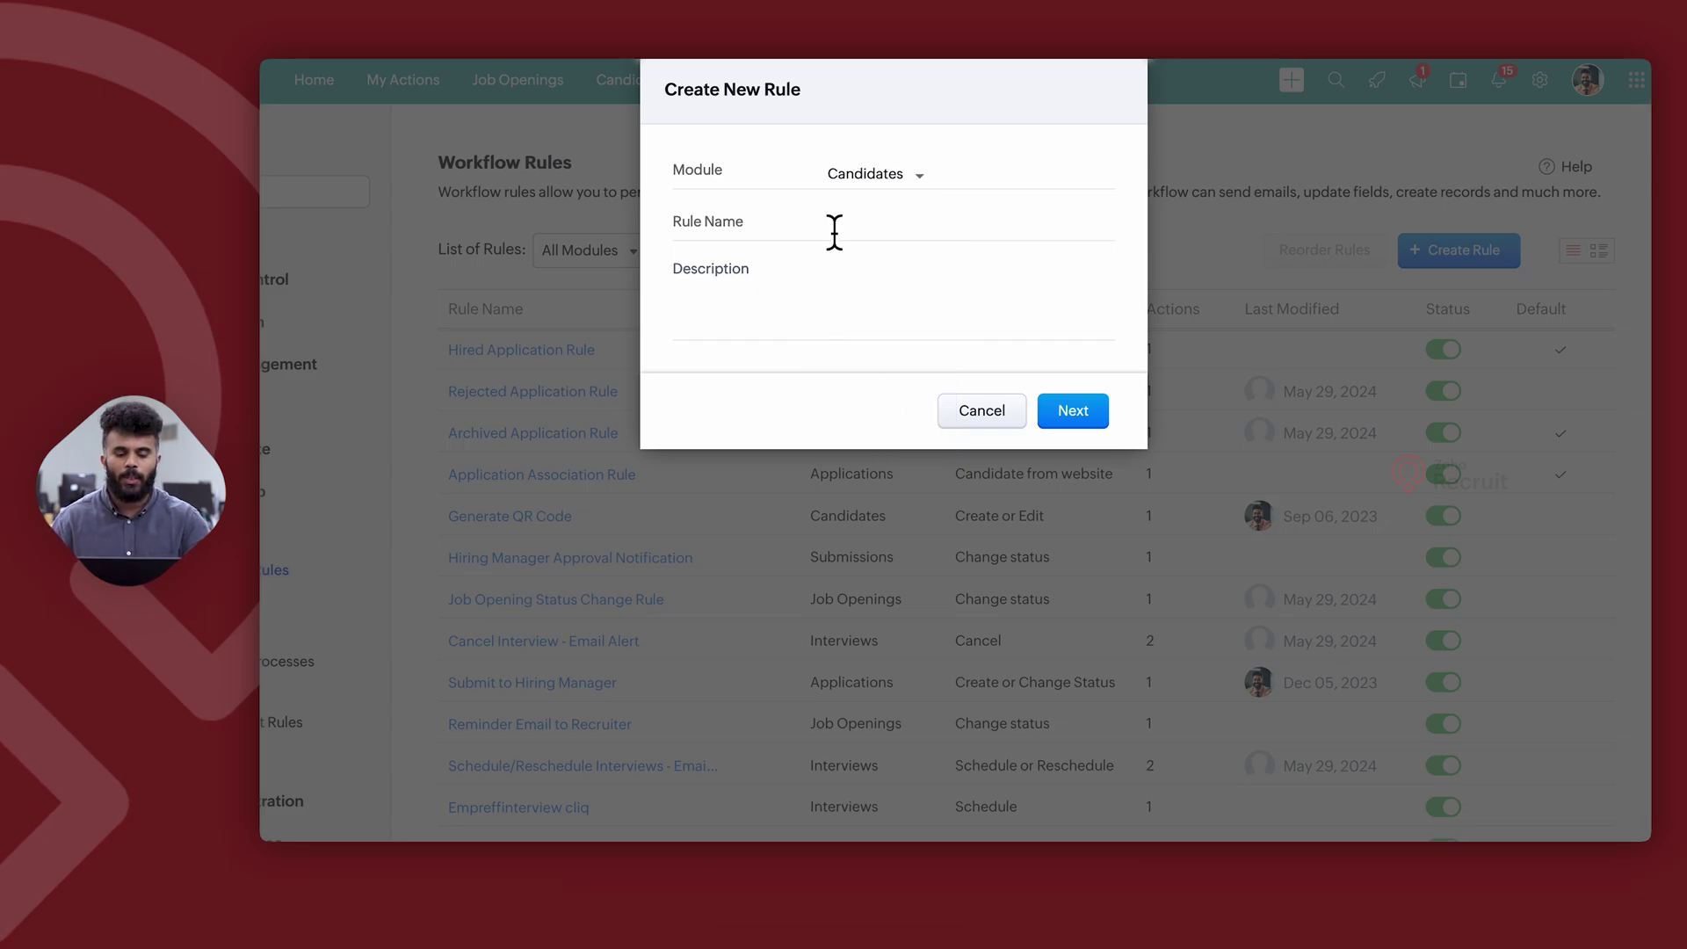
left_click(887, 231)
type("S")
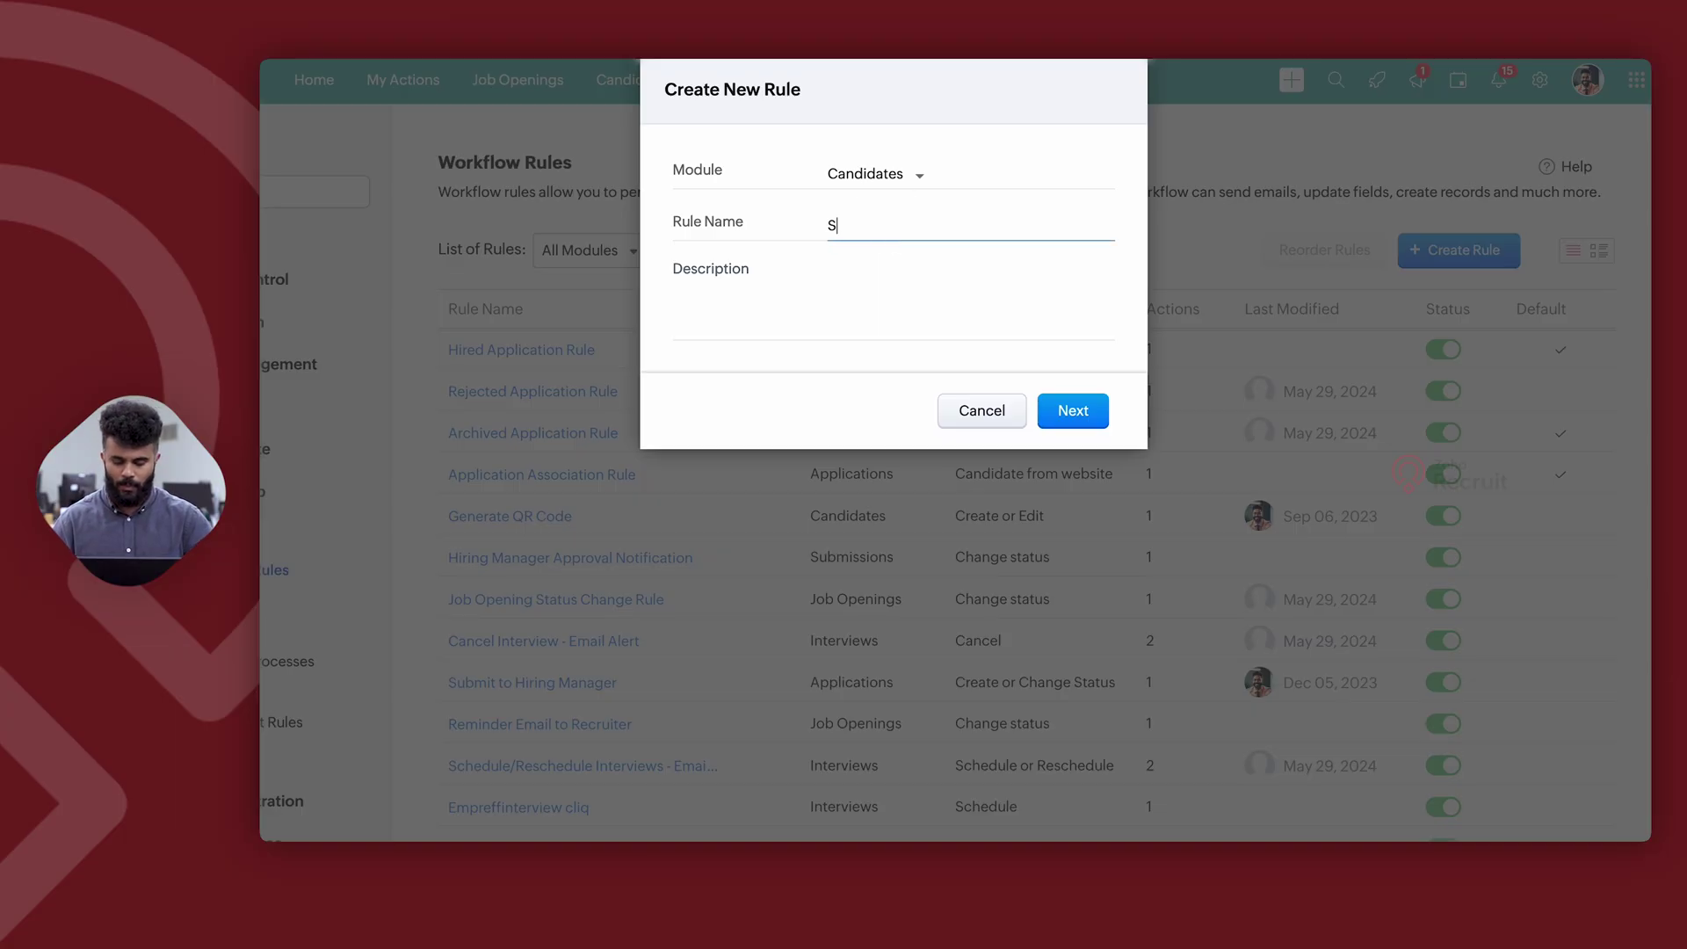
type("ample workflow rule")
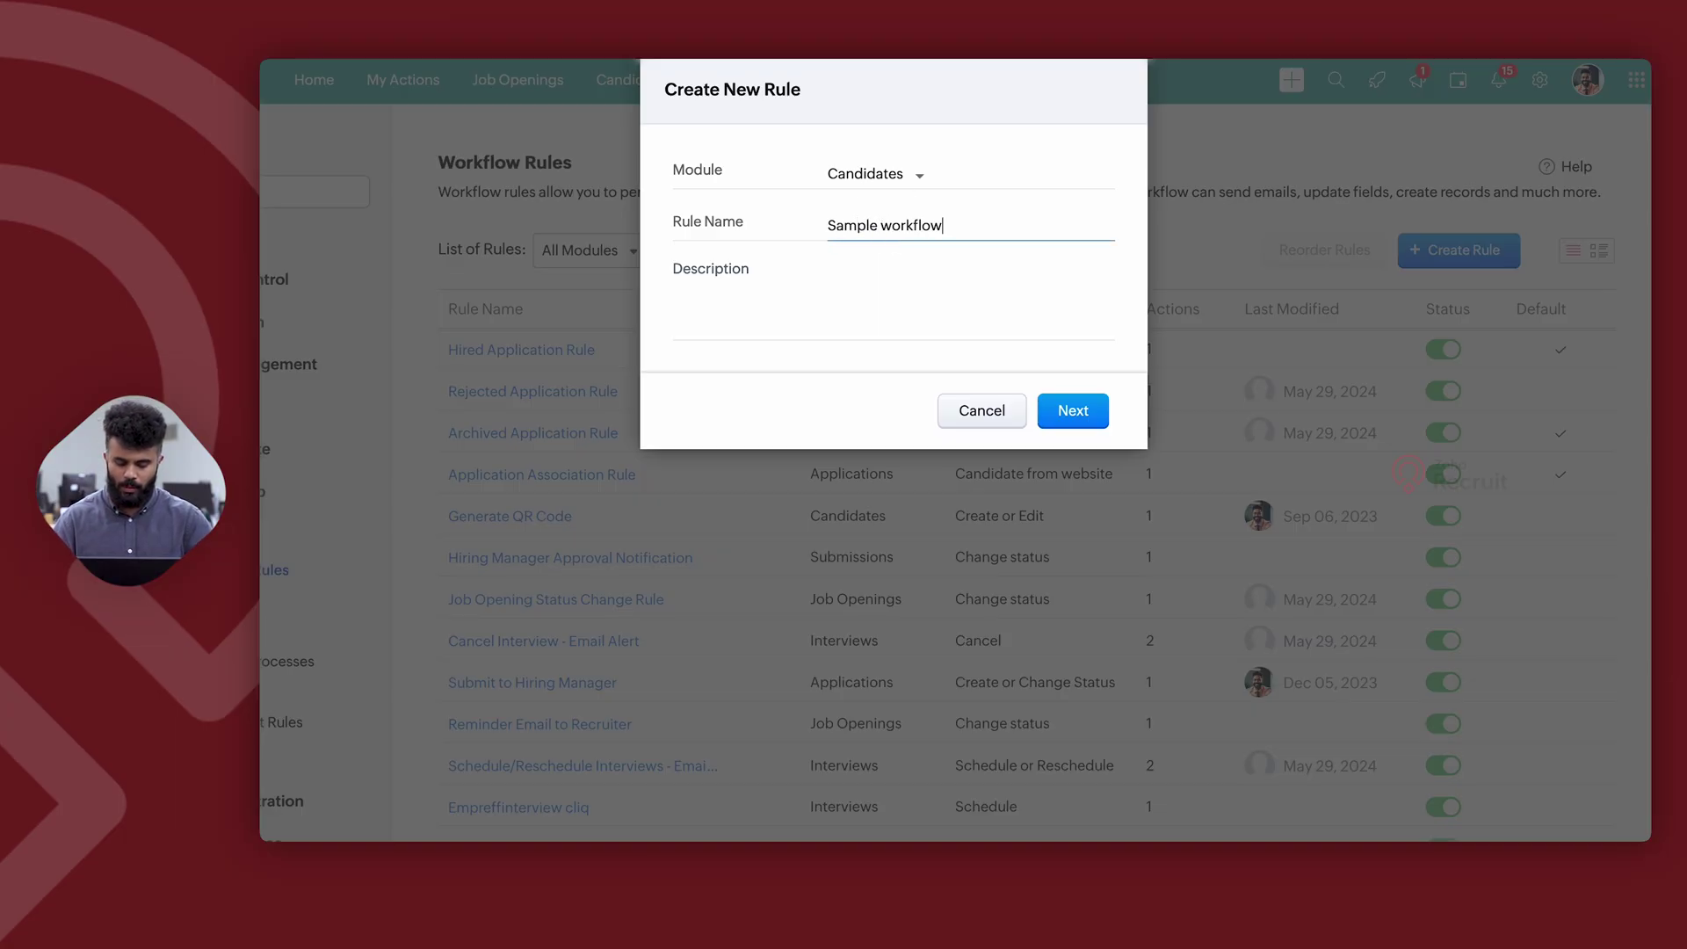
left_click(1083, 416)
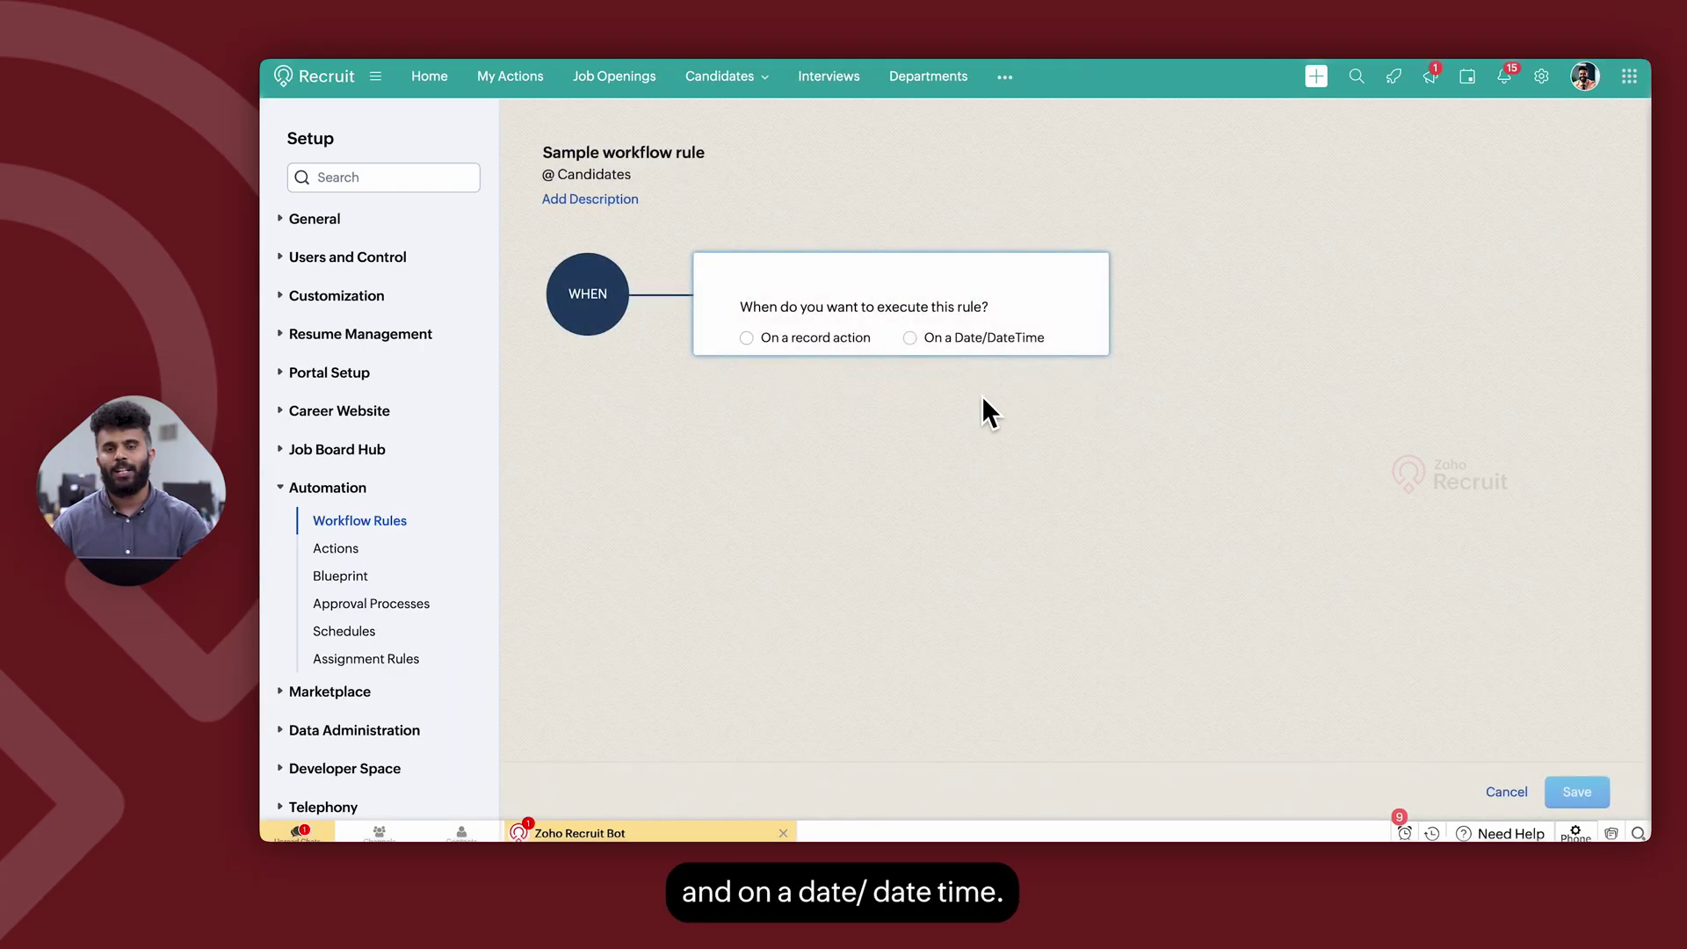
Step: Try a date-based trigger on the Last emailed field, comparing After and On timing
left_click(971, 347)
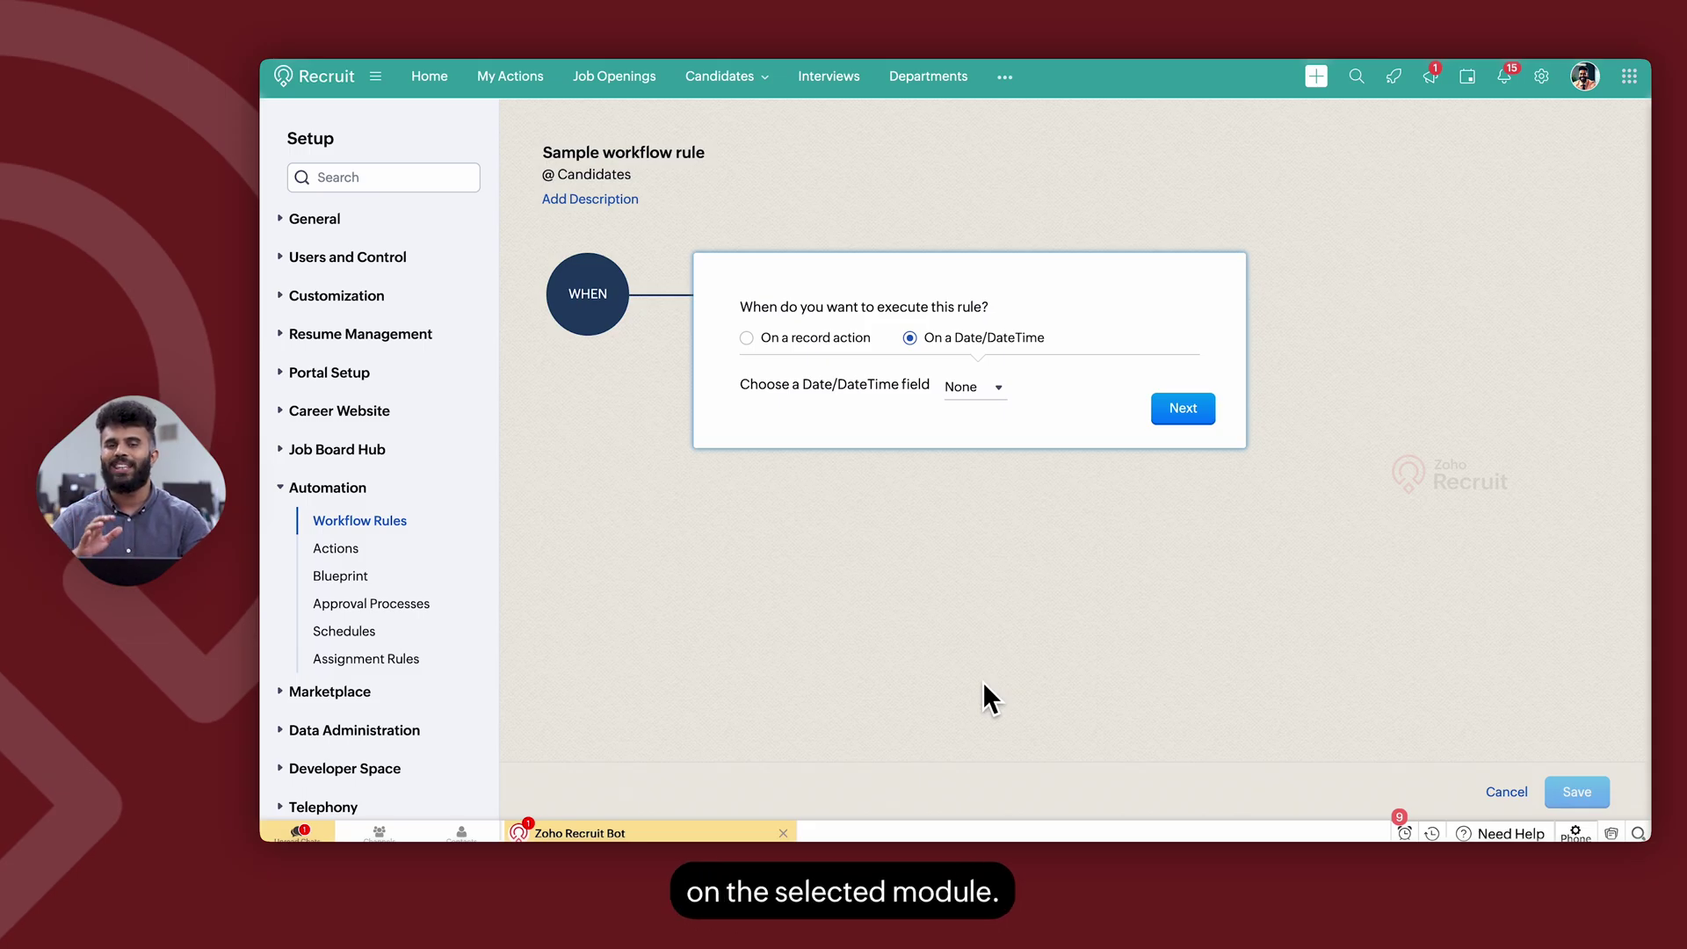
left_click(972, 391)
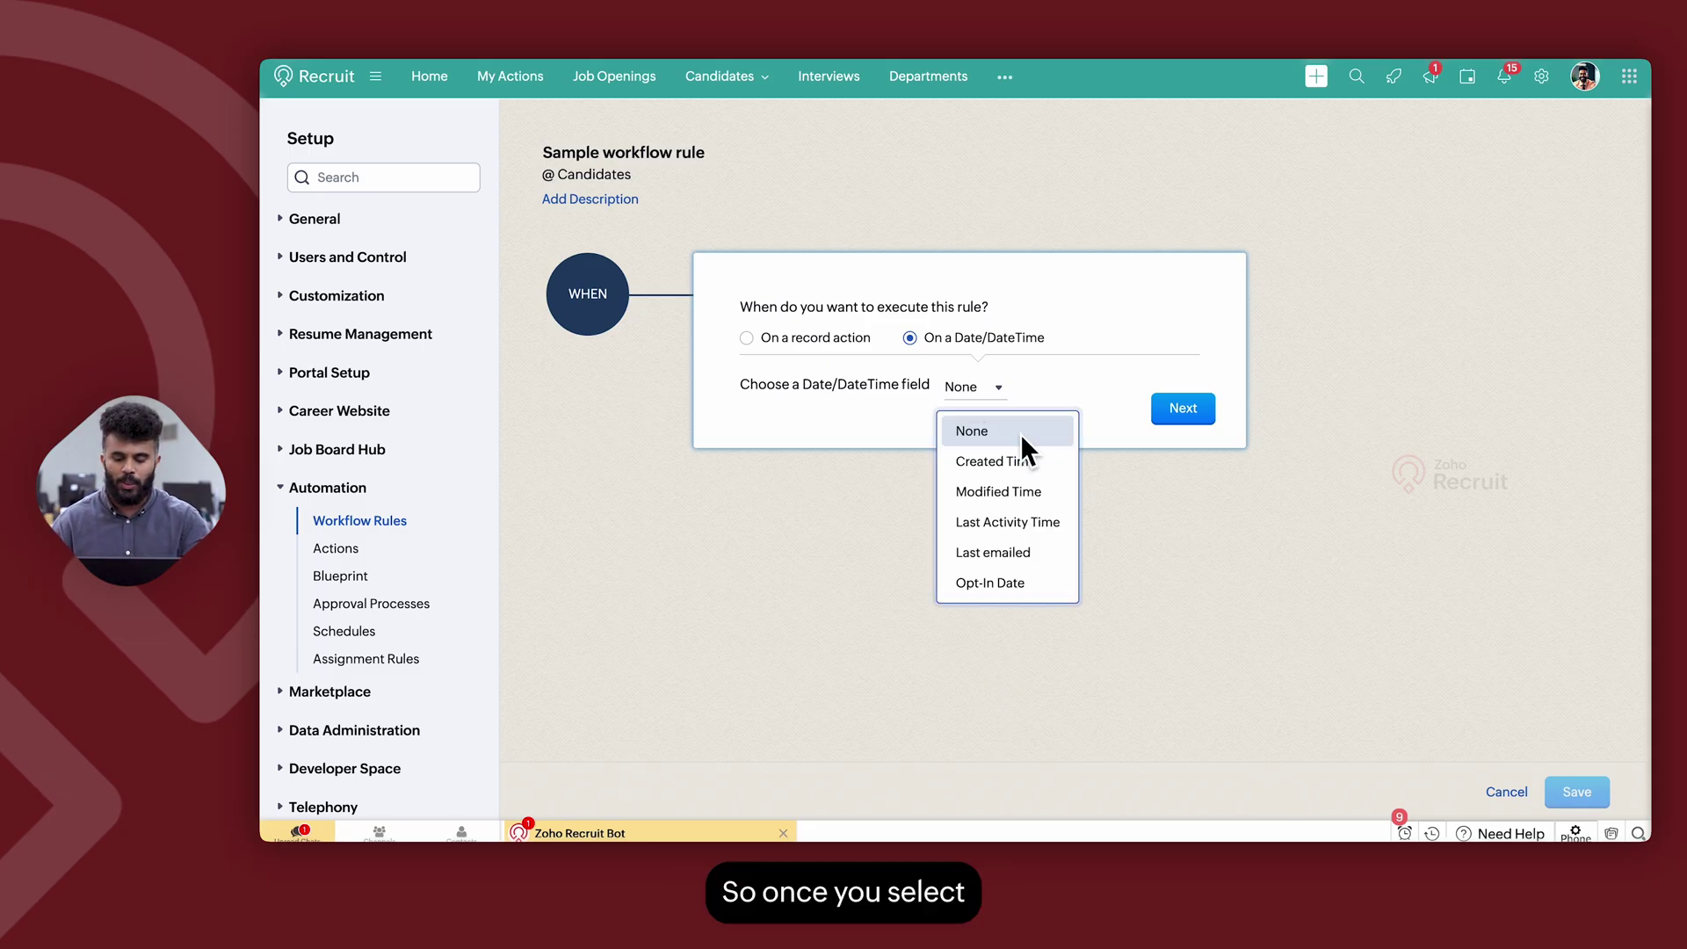
left_click(1024, 553)
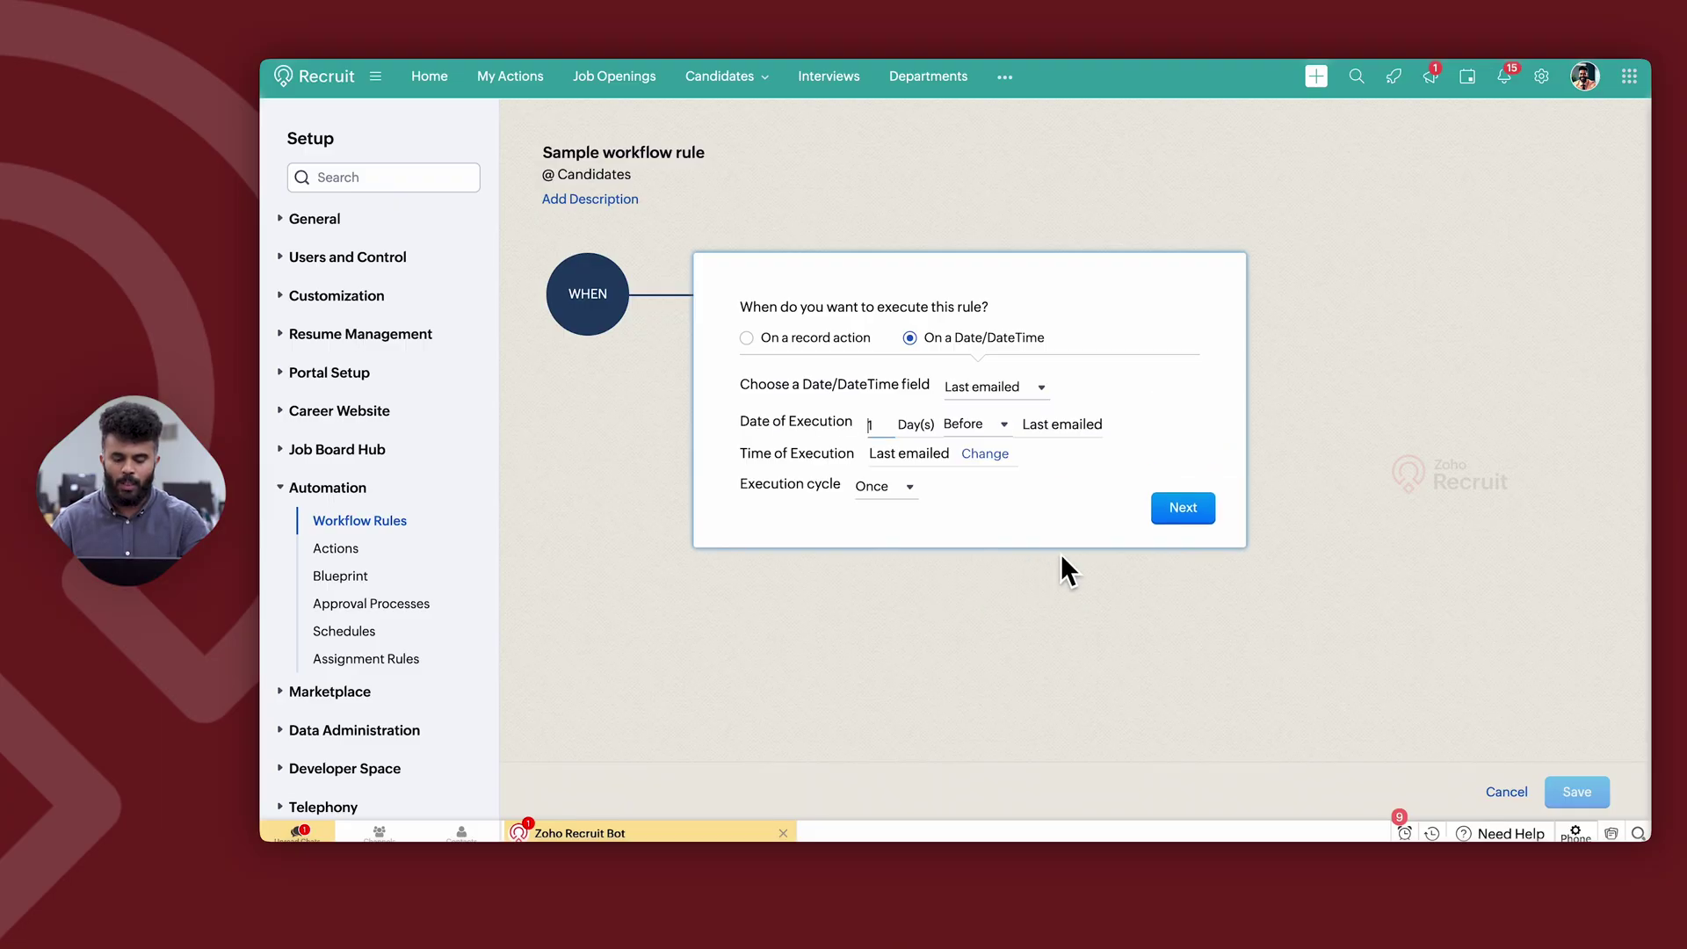
left_click(894, 433)
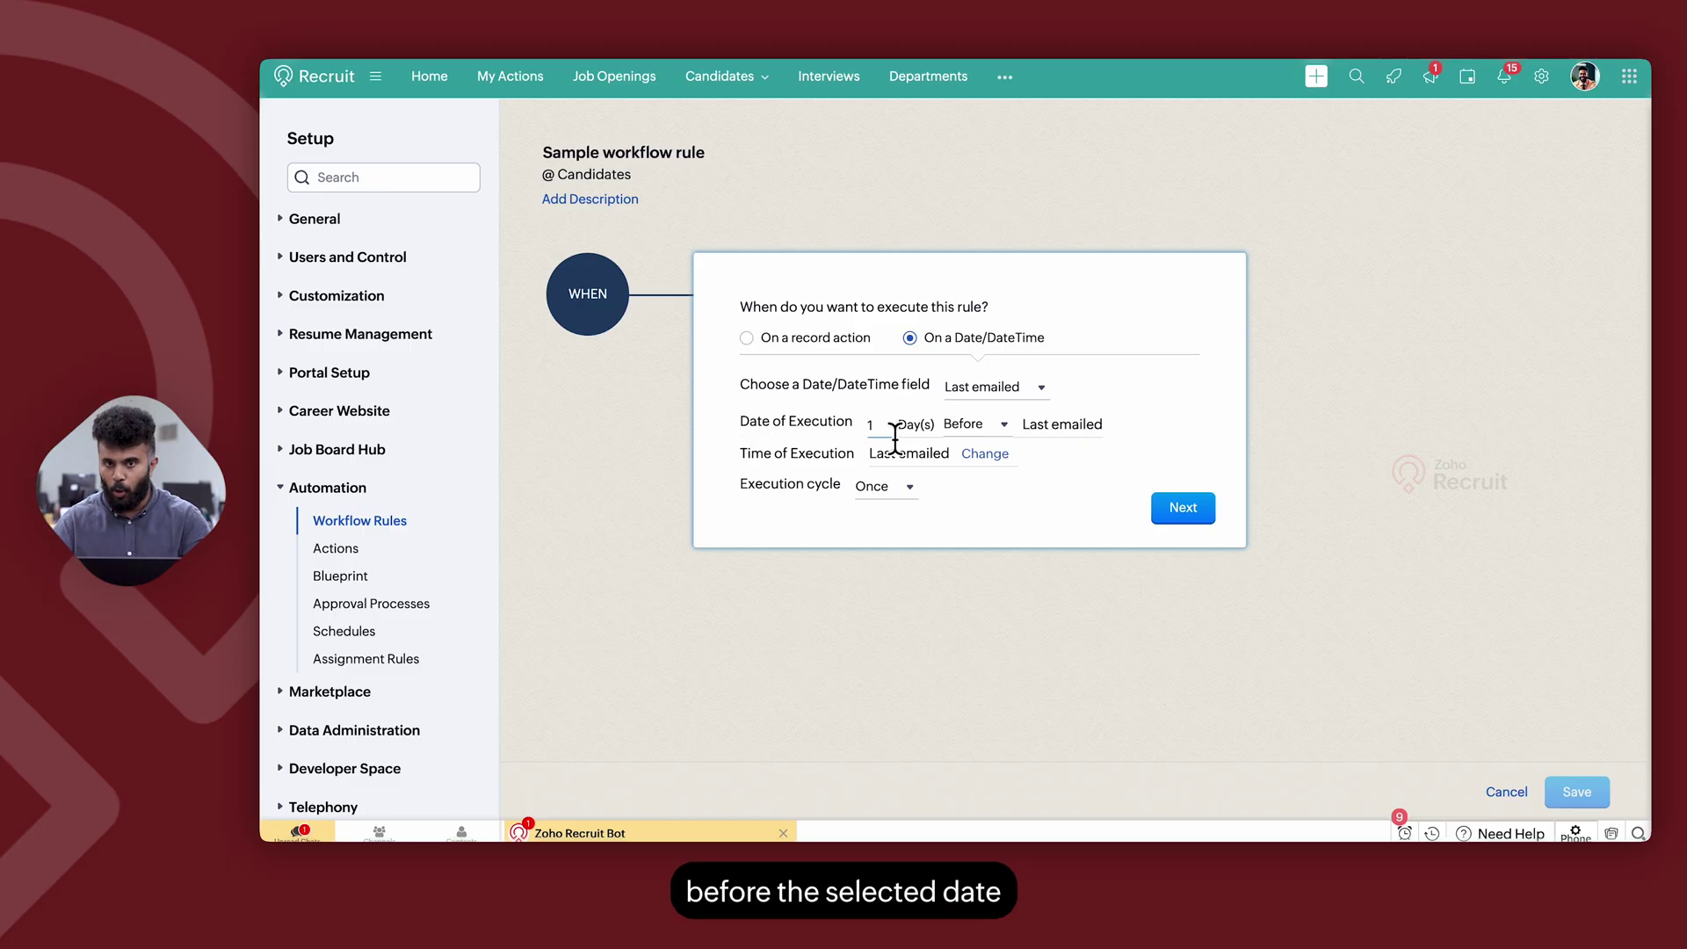
left_click(971, 425)
left_click(979, 502)
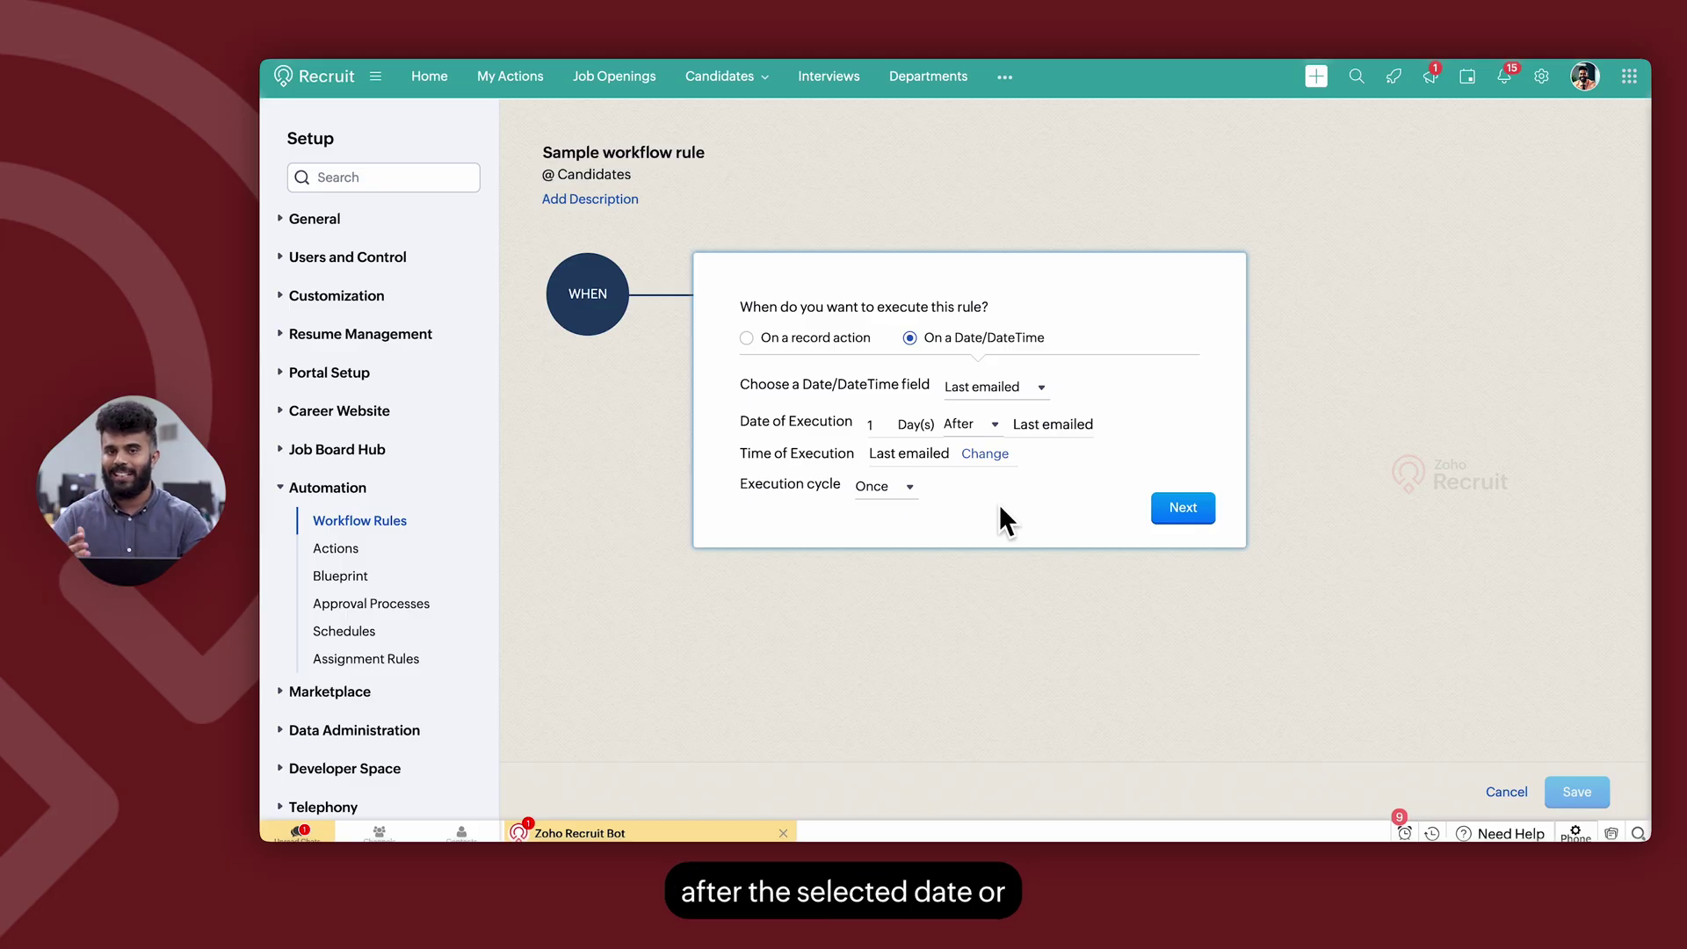
left_click(971, 424)
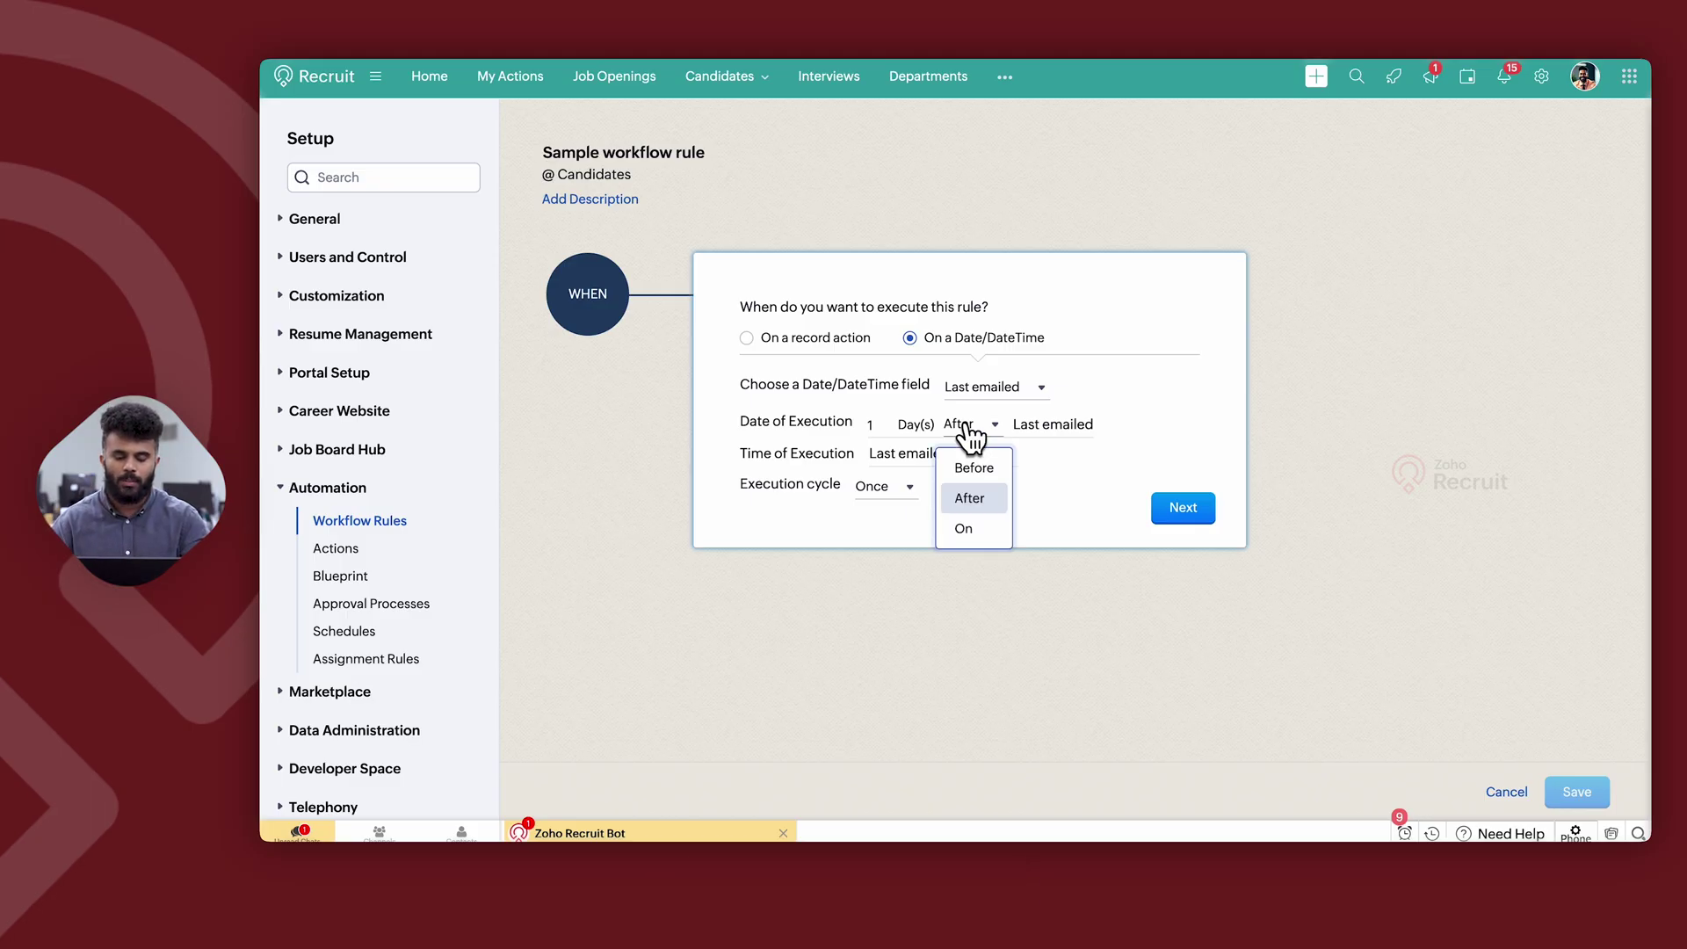
left_click(974, 528)
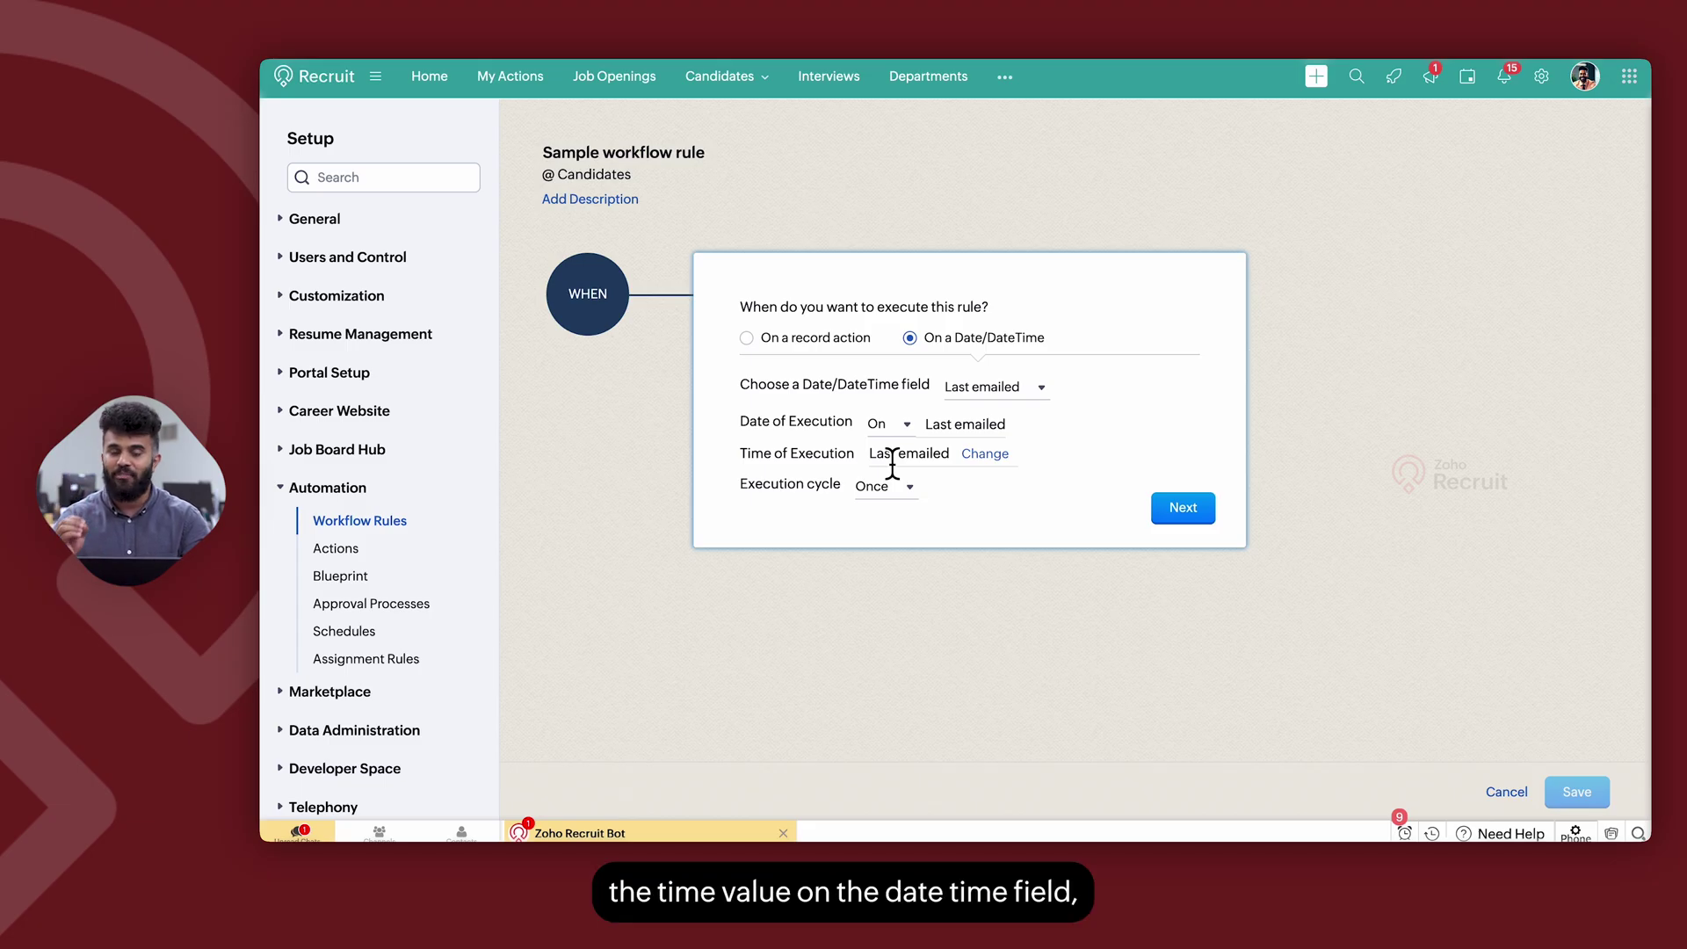
Step: Review the execution time and once-only cycle, then switch to an On a record action trigger
left_click(972, 455)
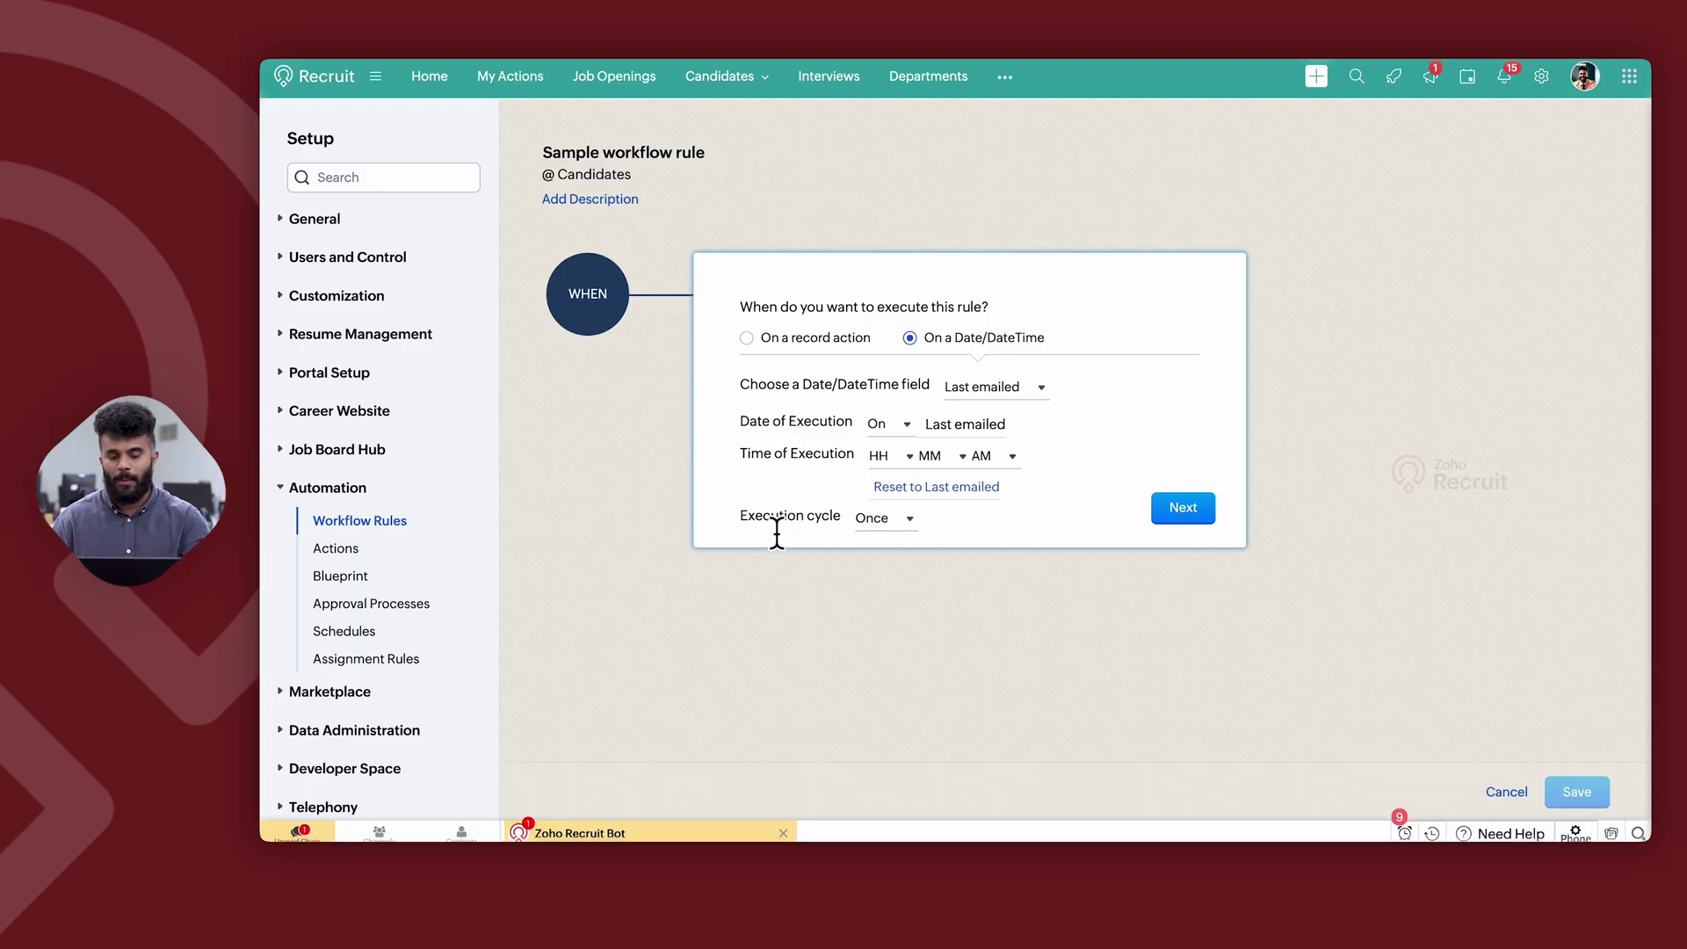
left_click(874, 527)
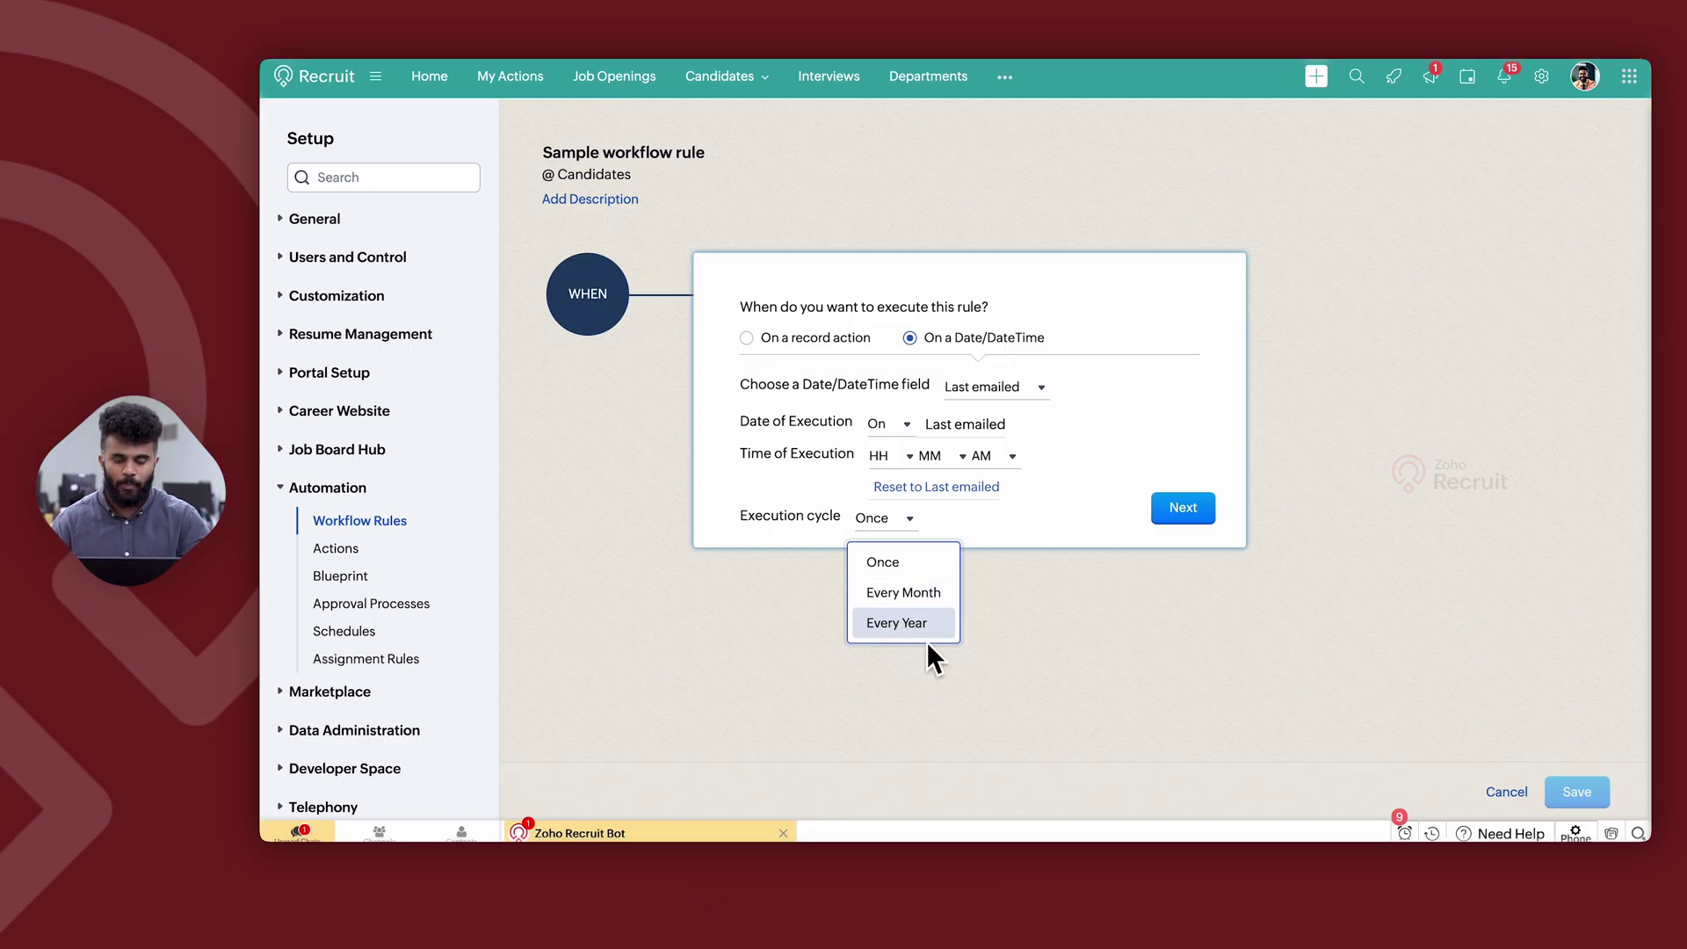
left_click(1165, 392)
left_click(786, 339)
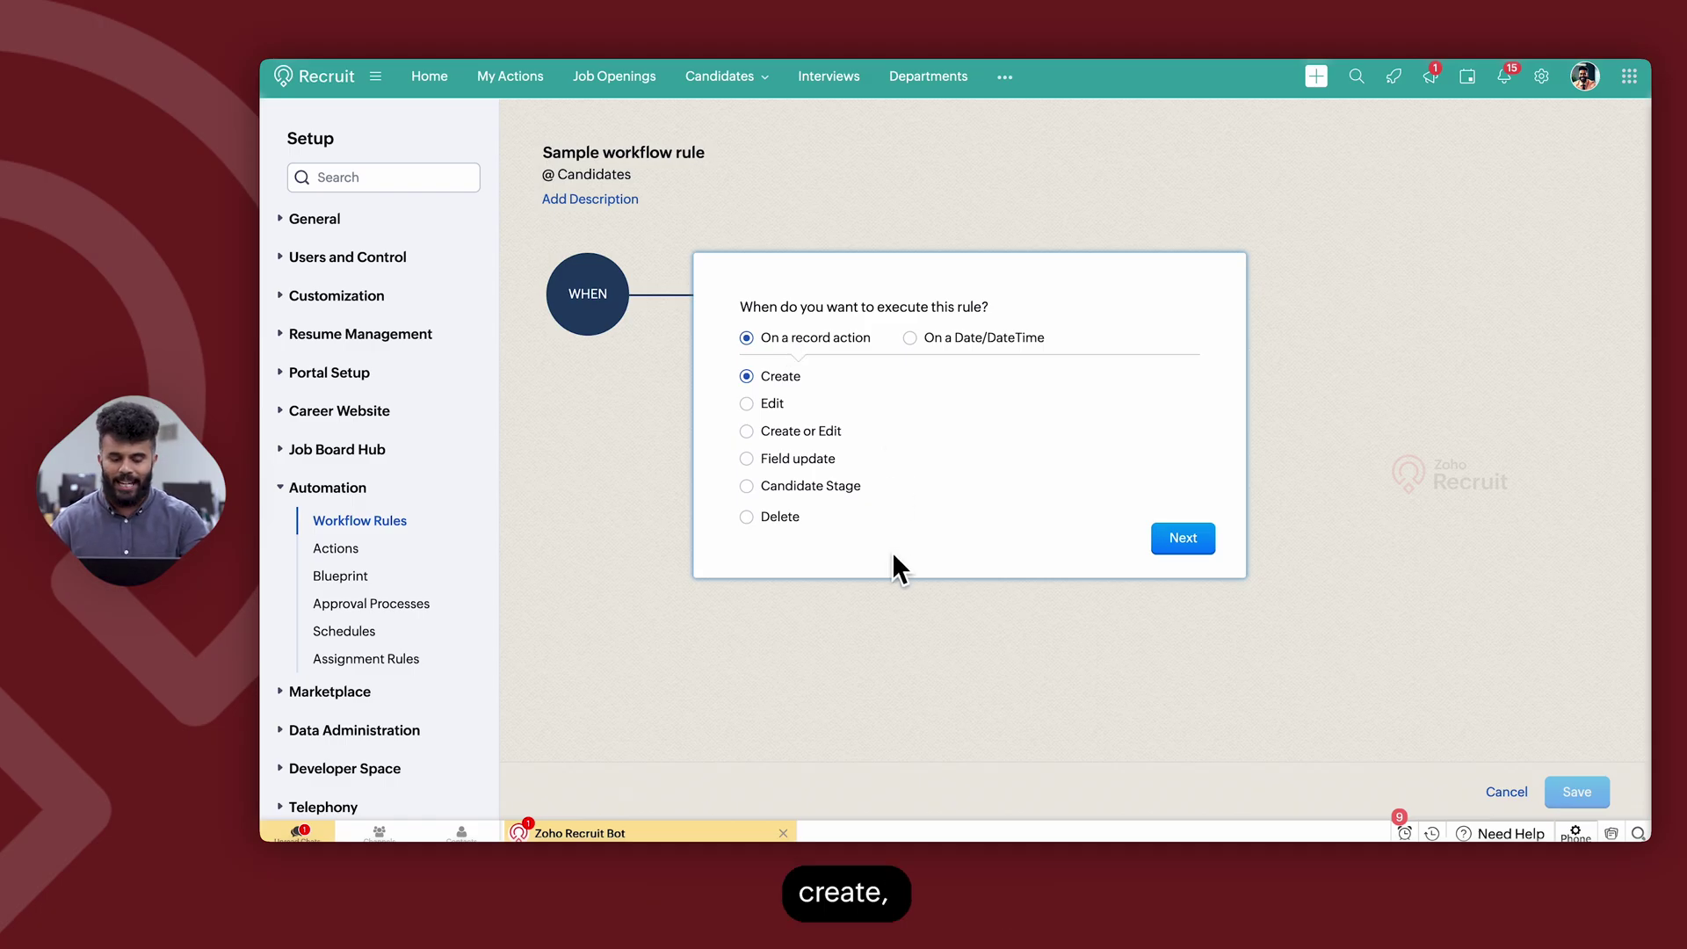
Step: Preview the Field update, Candidate Stage change and Delete trigger options
left_click(790, 460)
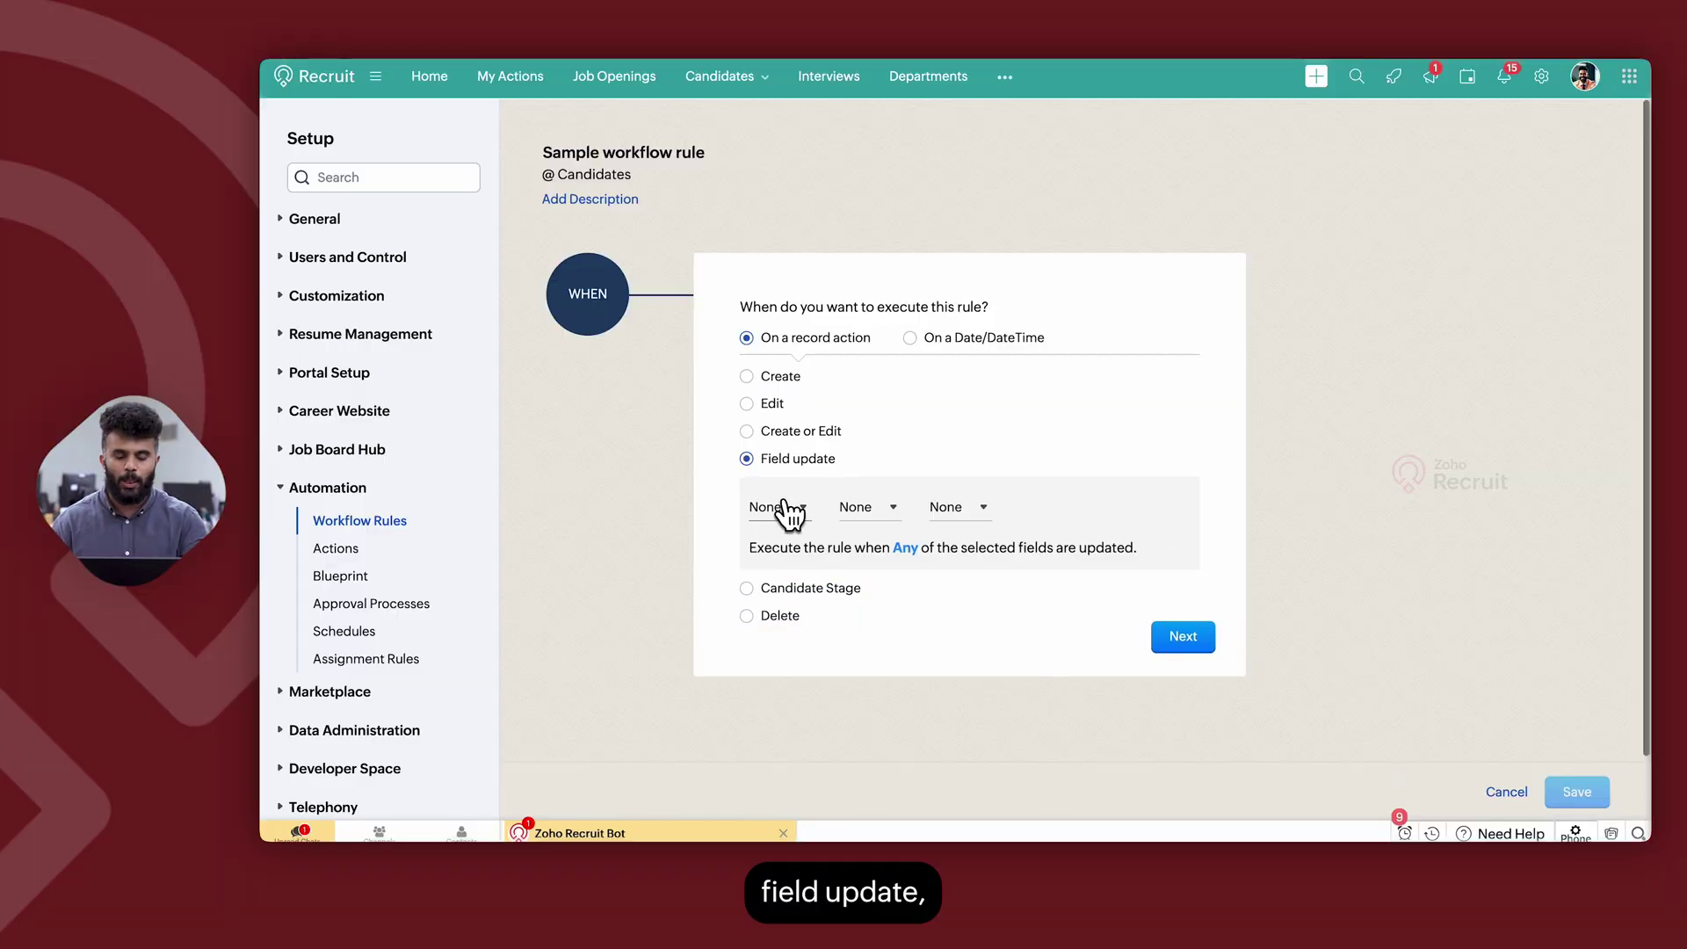
left_click(786, 510)
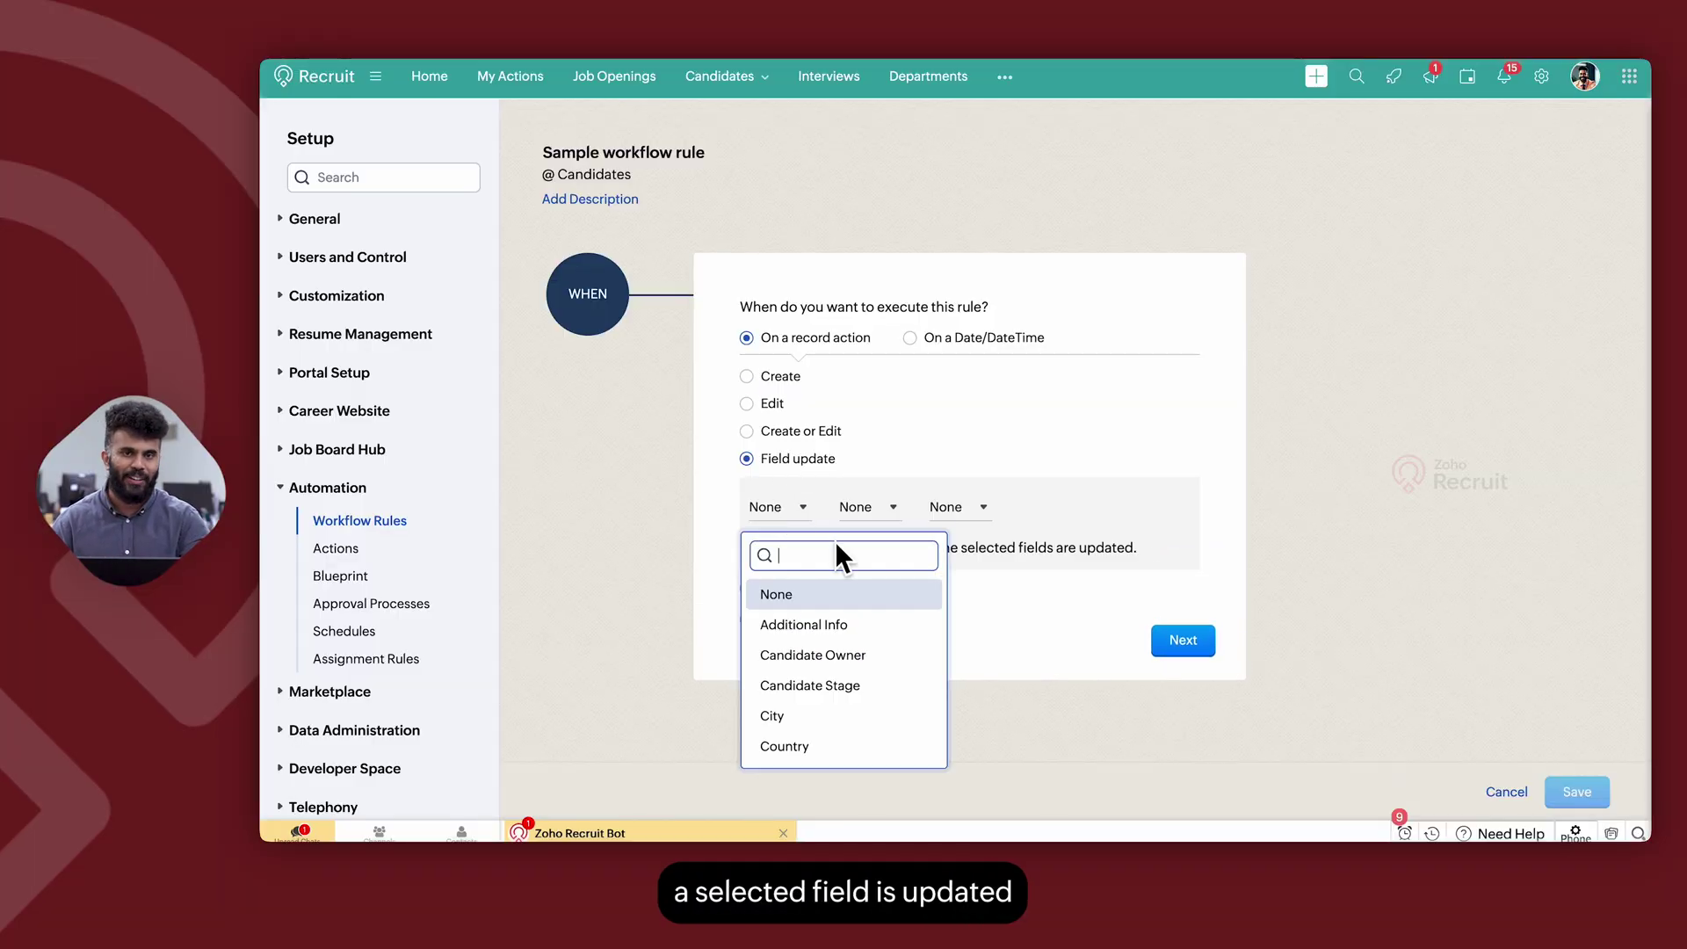
left_click(1050, 459)
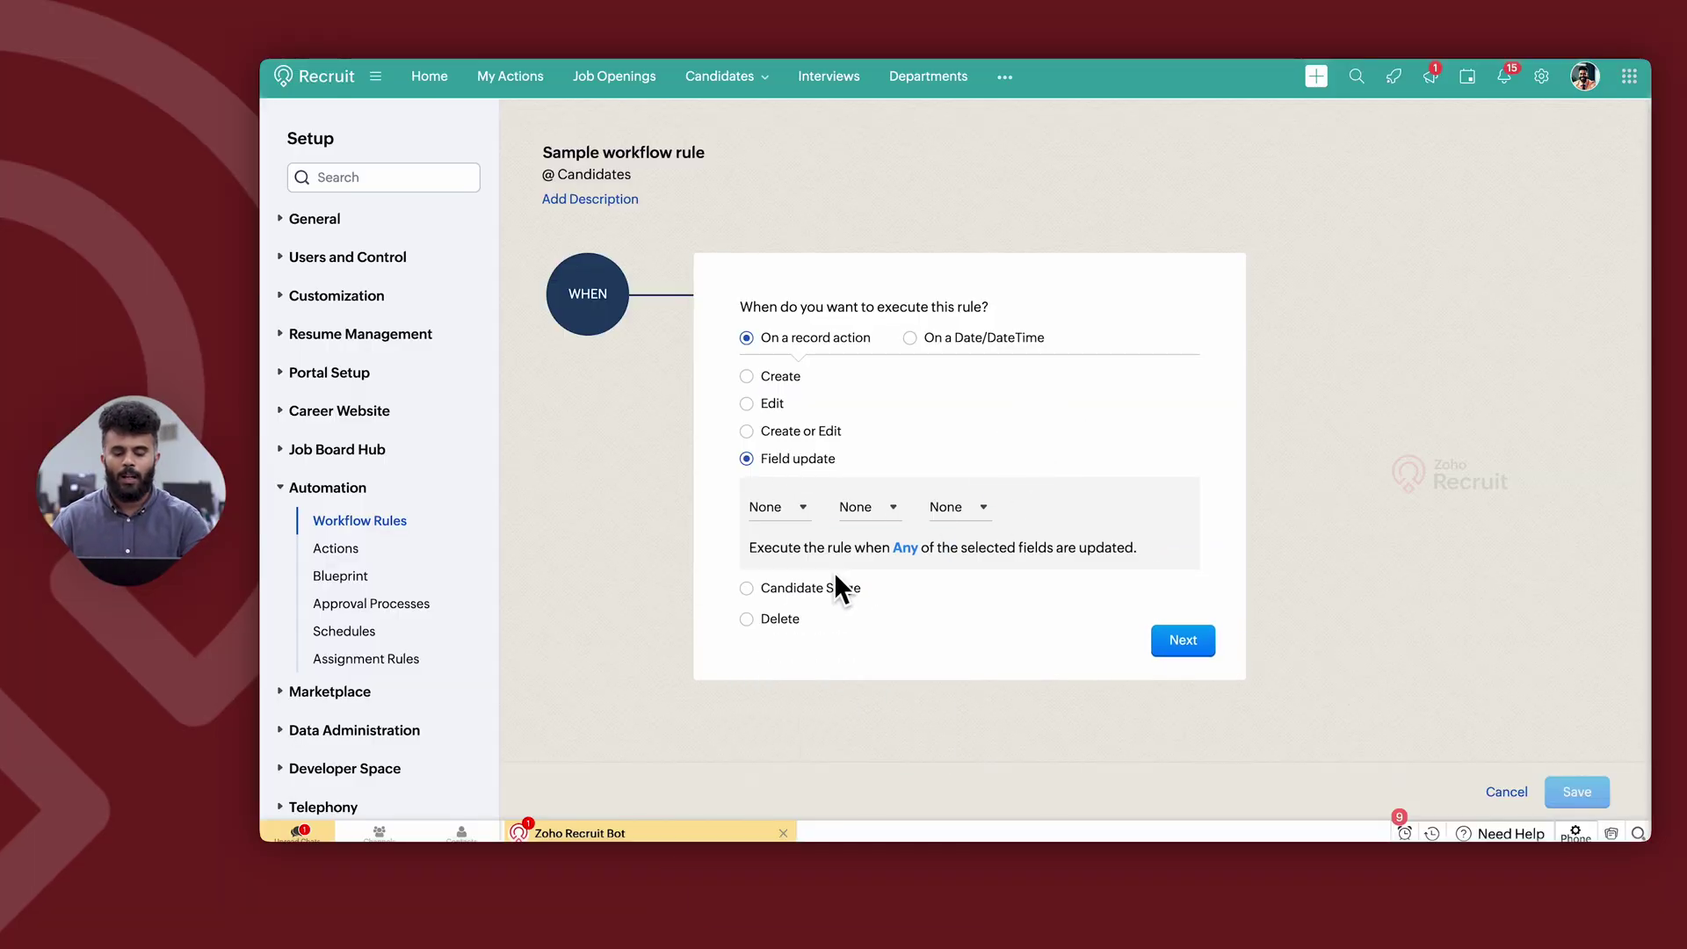
left_click(799, 588)
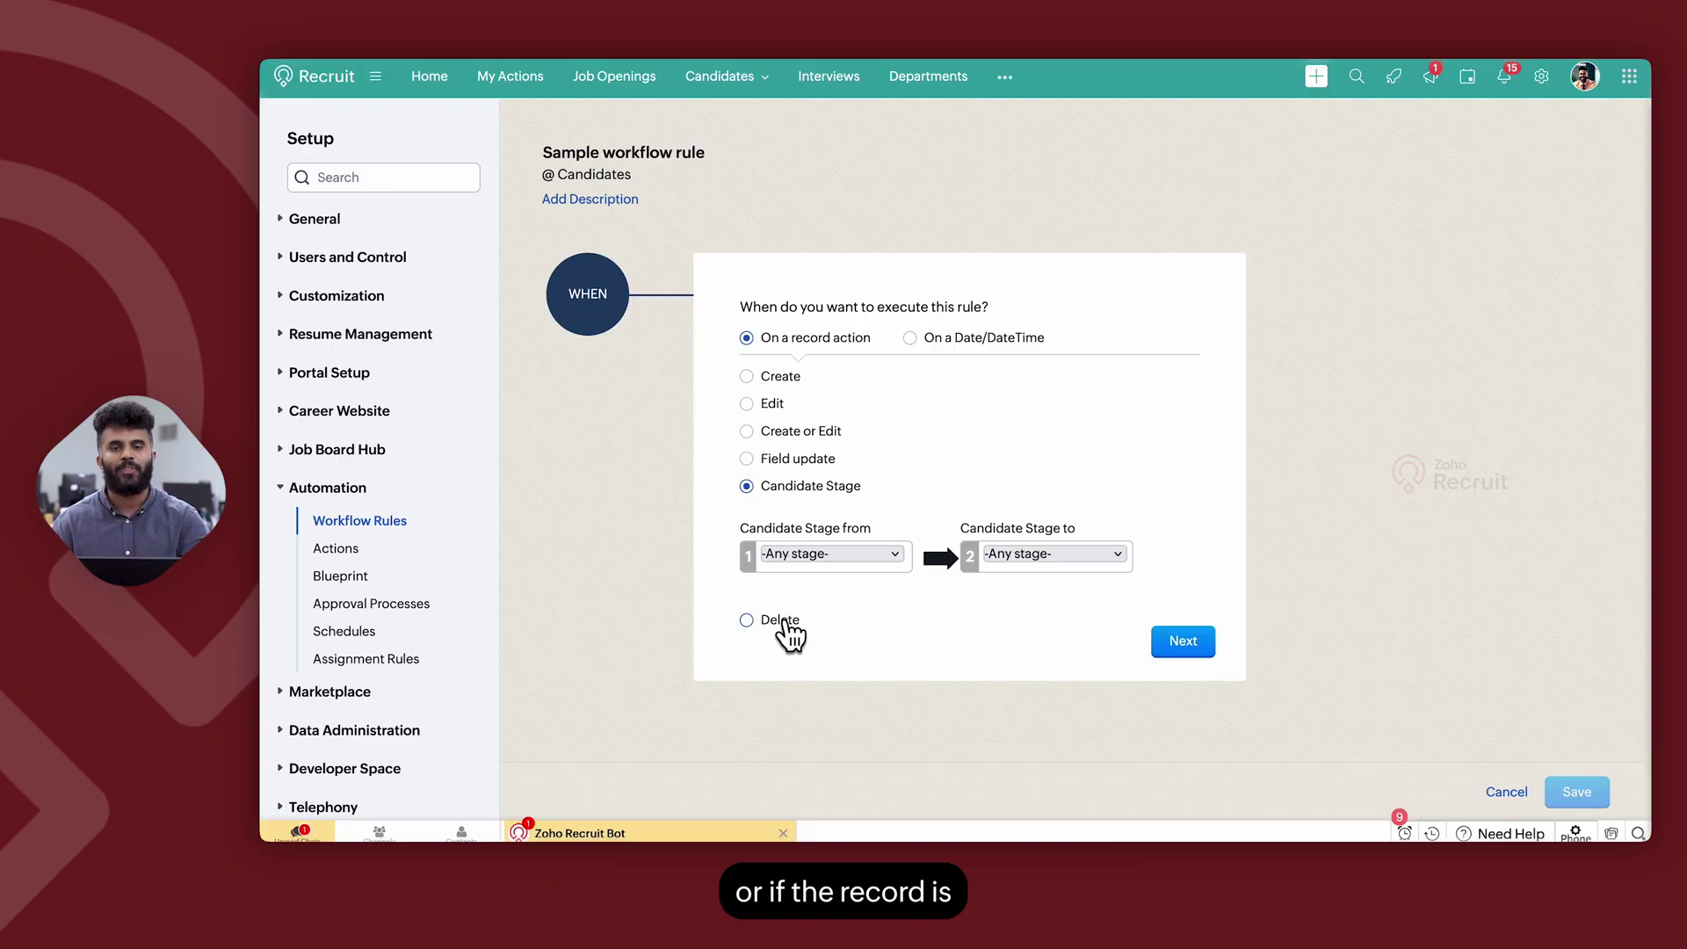
left_click(787, 621)
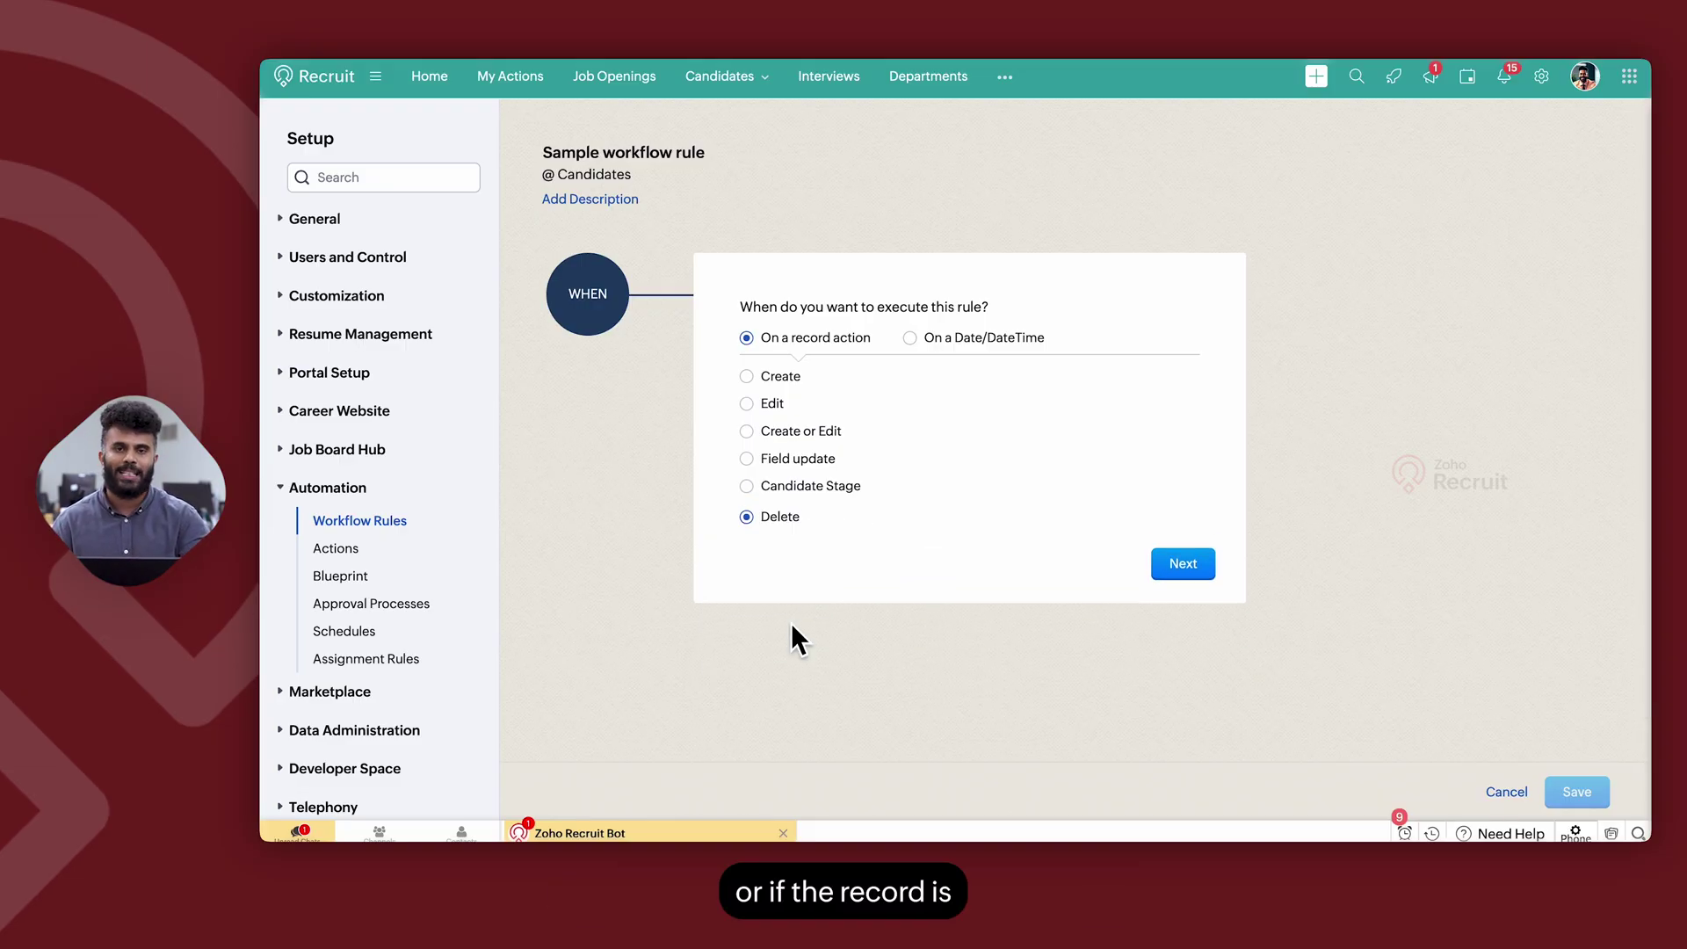
Step: Set field-update matching to All, then settle on the Create trigger and confirm it
left_click(783, 459)
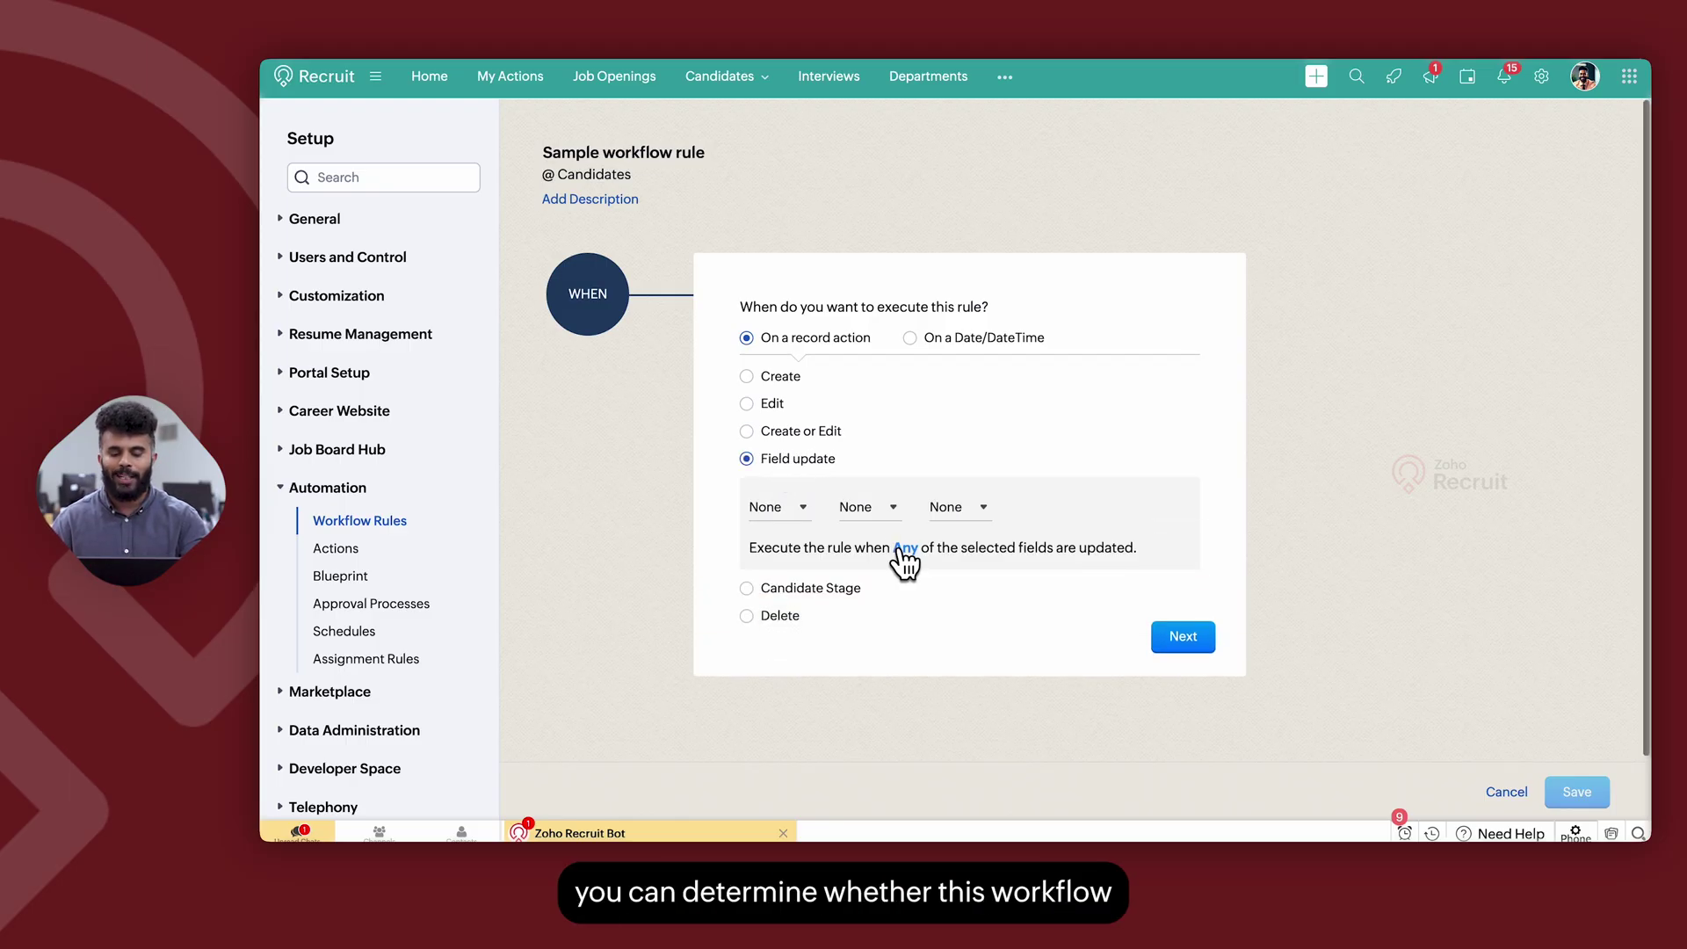
left_click(756, 513)
left_click(858, 509)
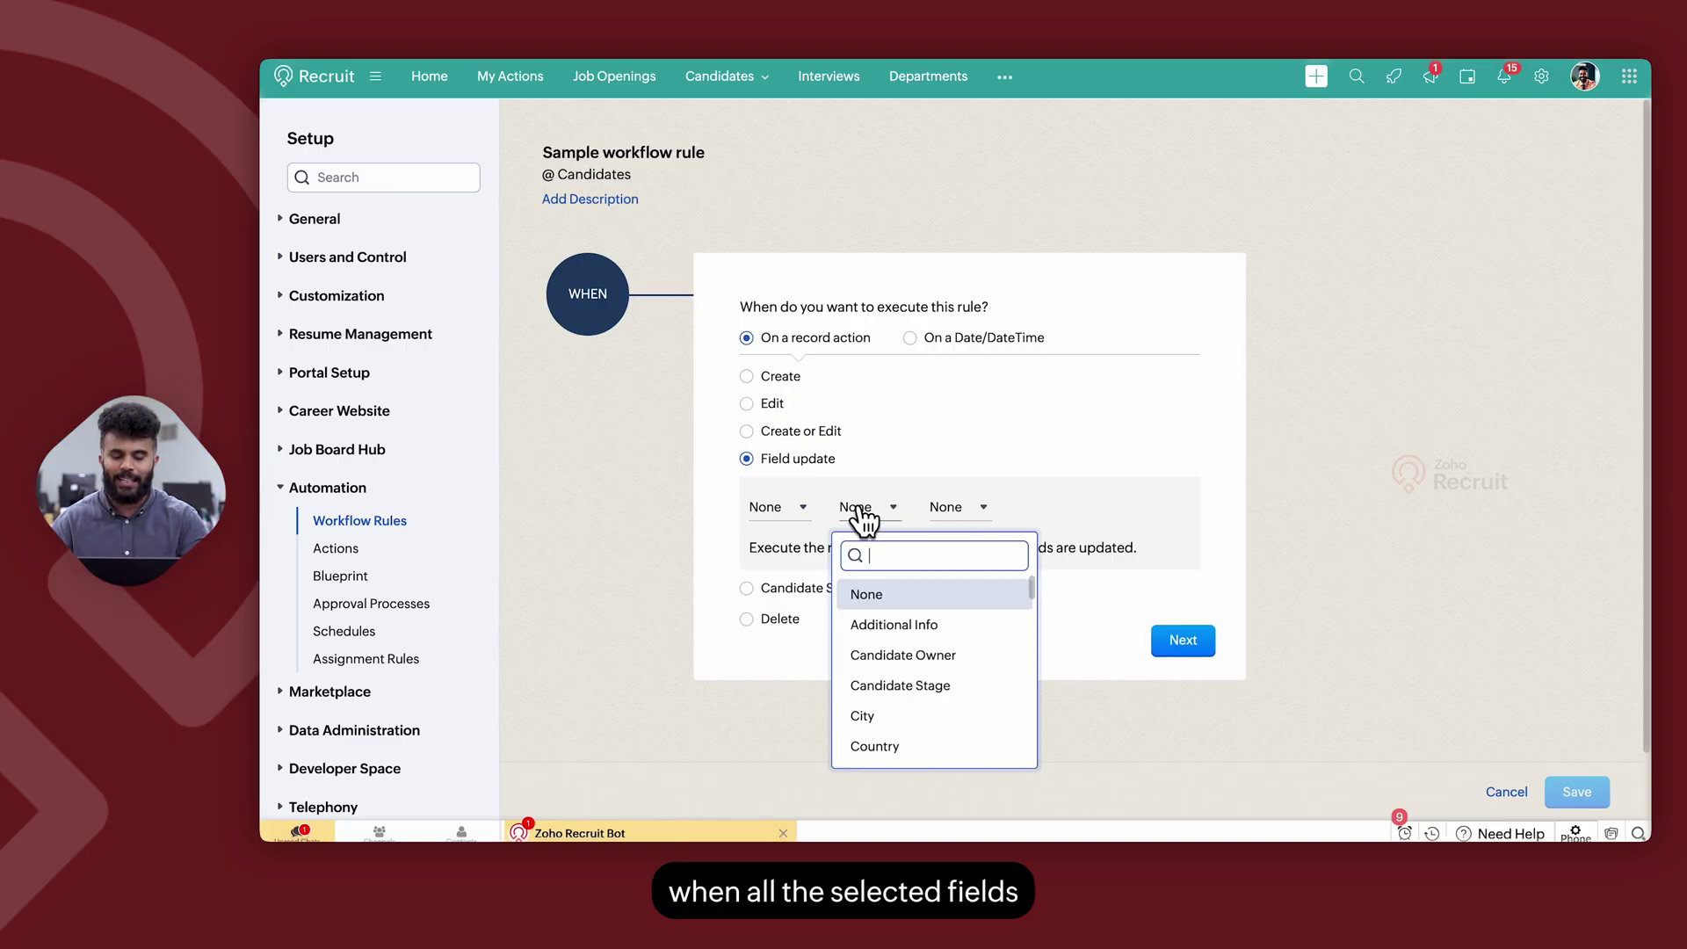
left_click(1088, 477)
left_click(912, 547)
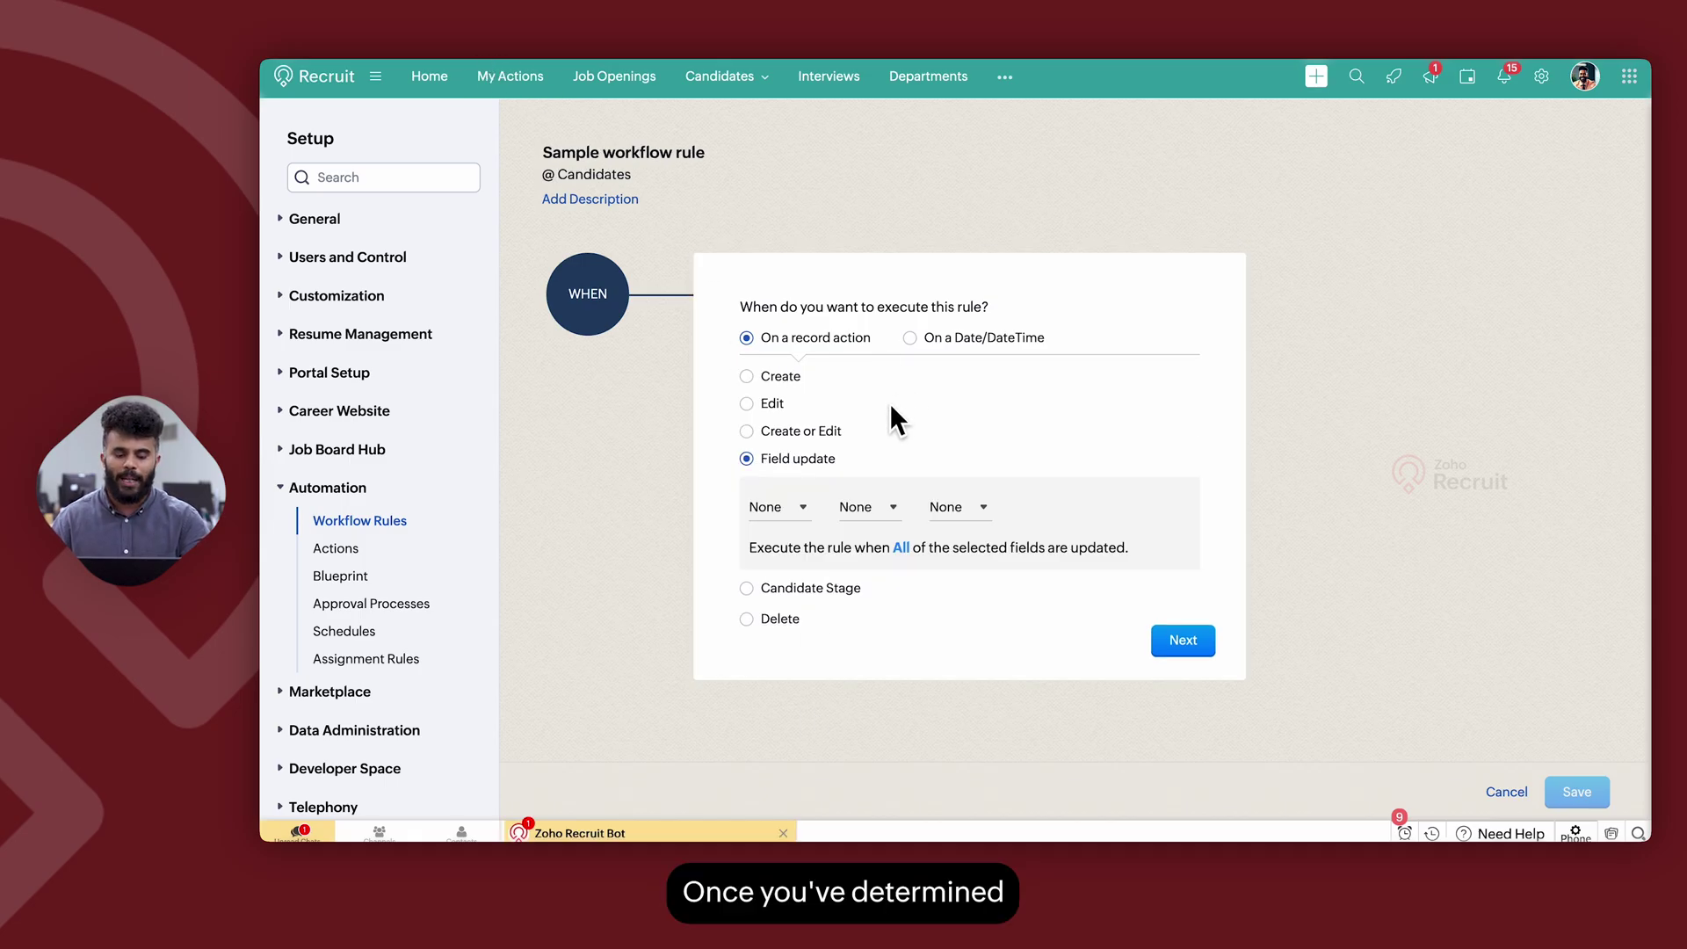
left_click(779, 376)
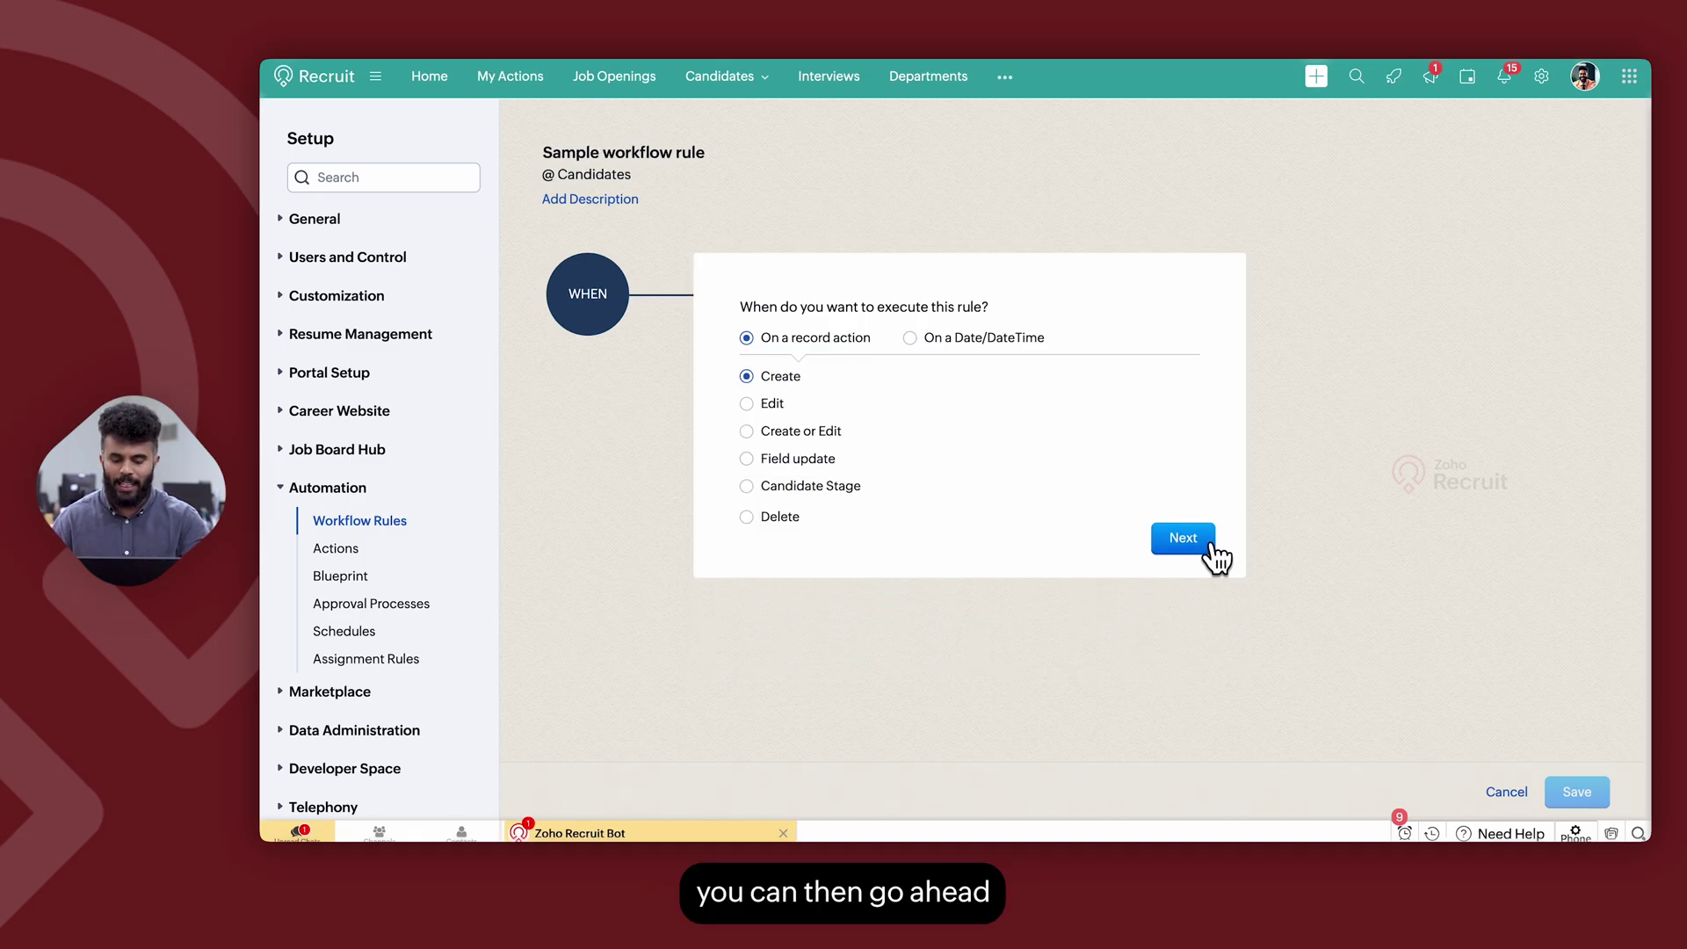
left_click(1205, 543)
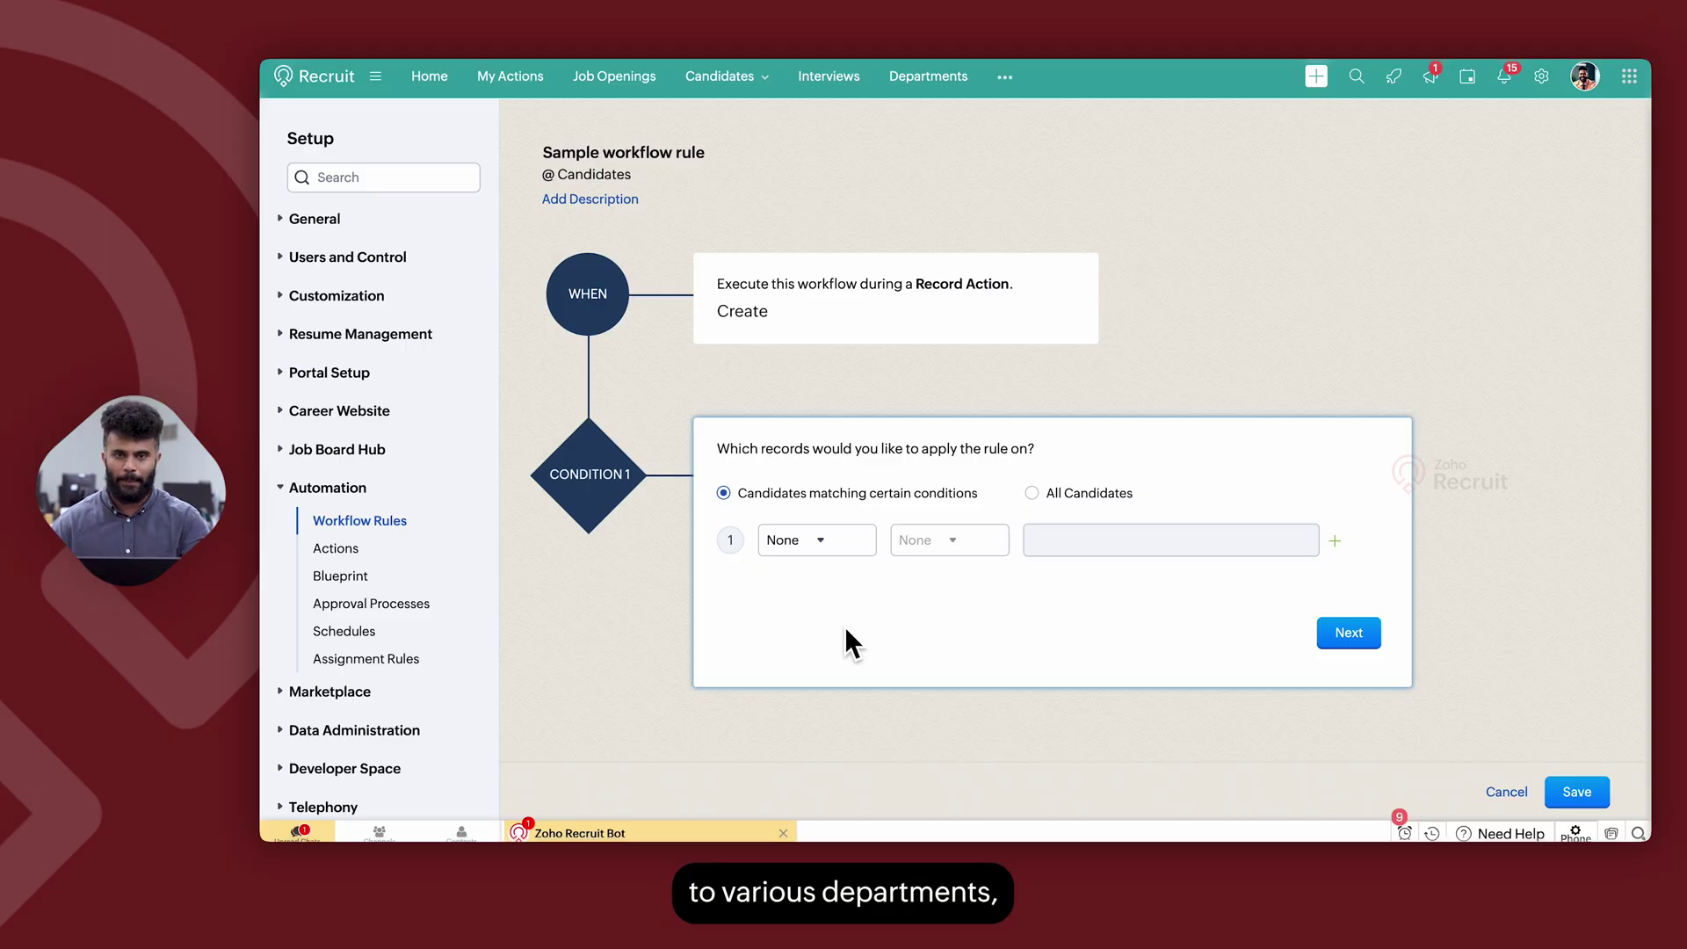
Step: Apply Condition 1 to All Candidates after testing and removing an extra condition row
left_click(808, 552)
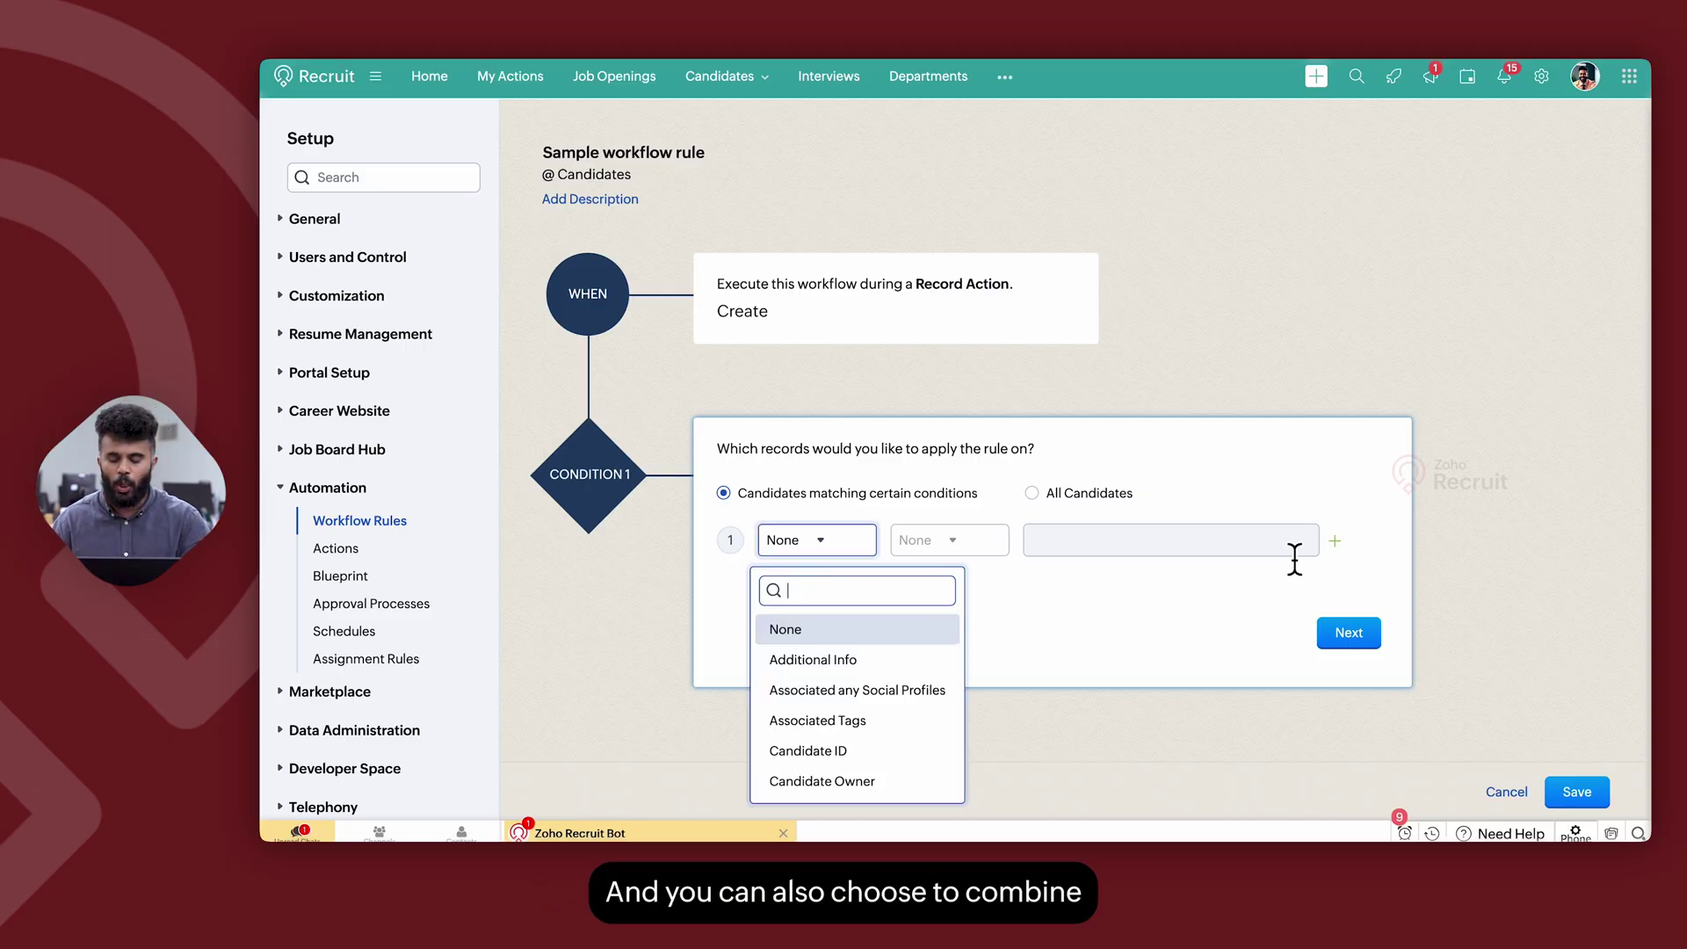
left_click(1335, 541)
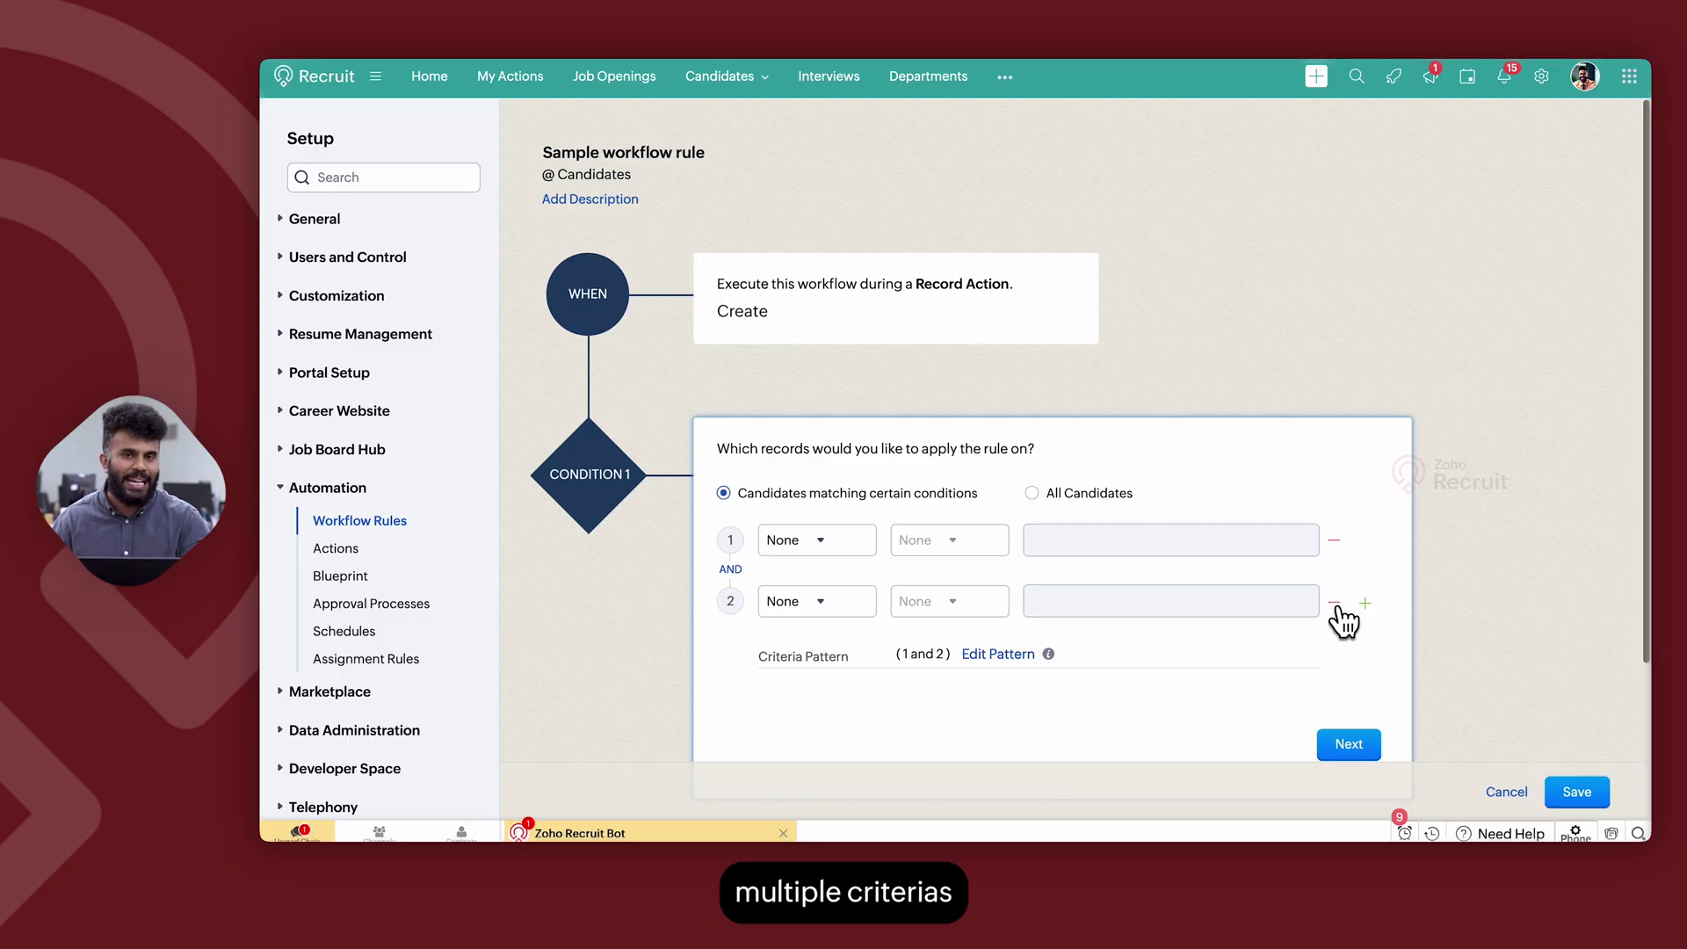
left_click(1333, 604)
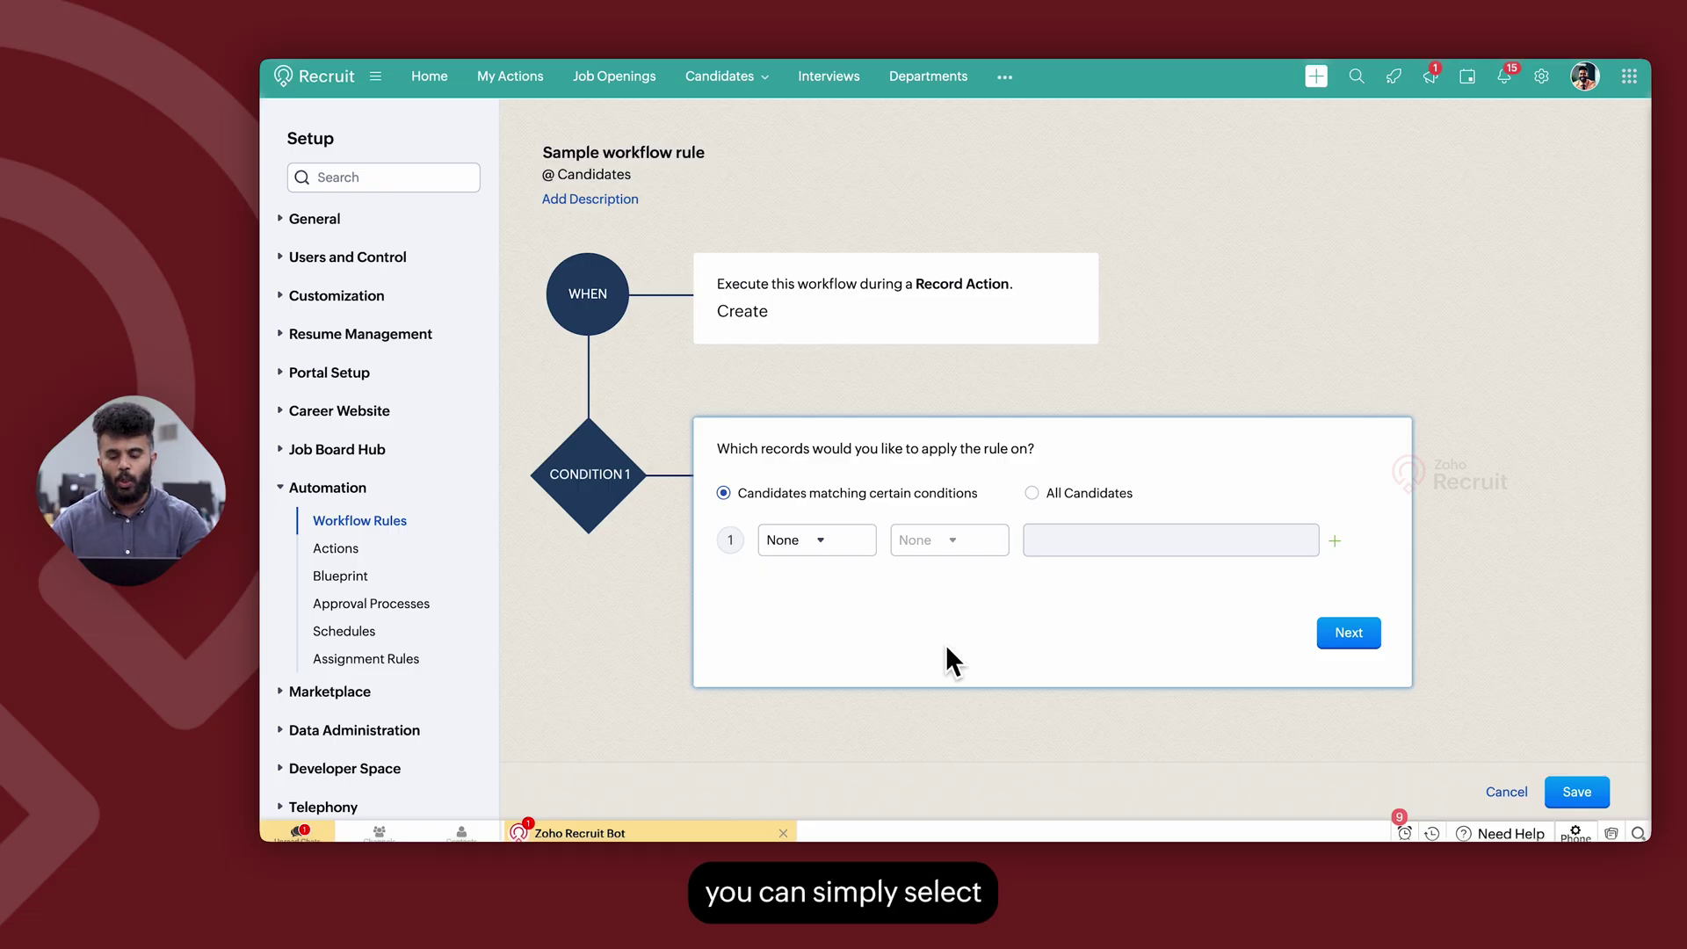
left_click(1032, 492)
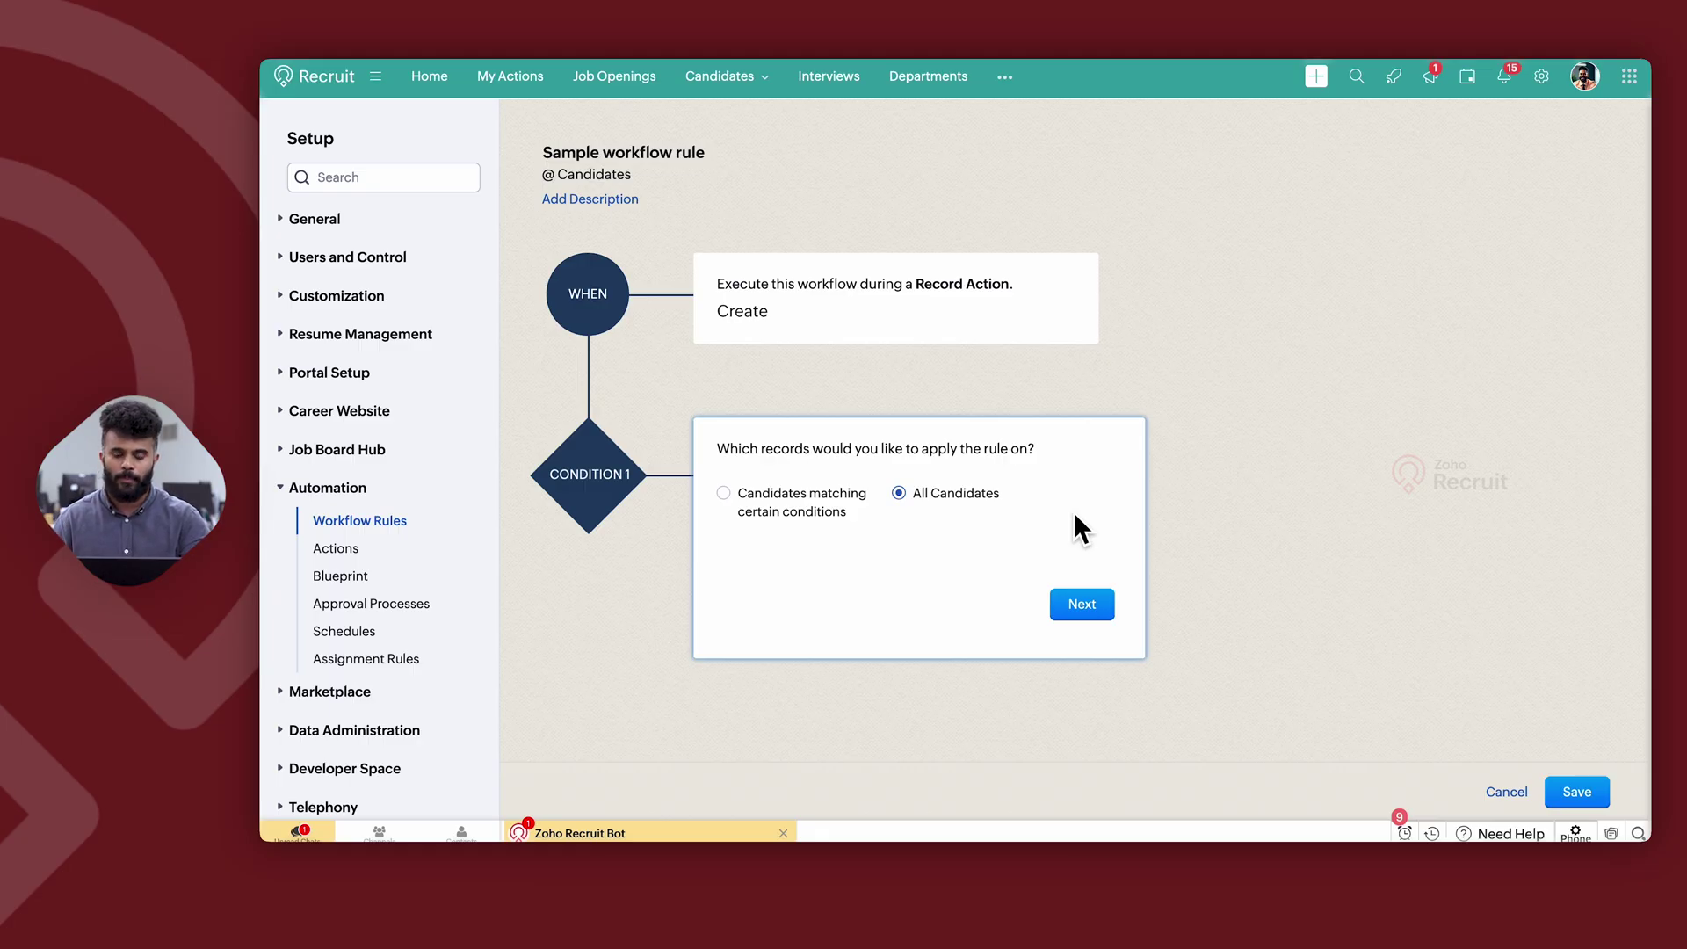
left_click(1090, 606)
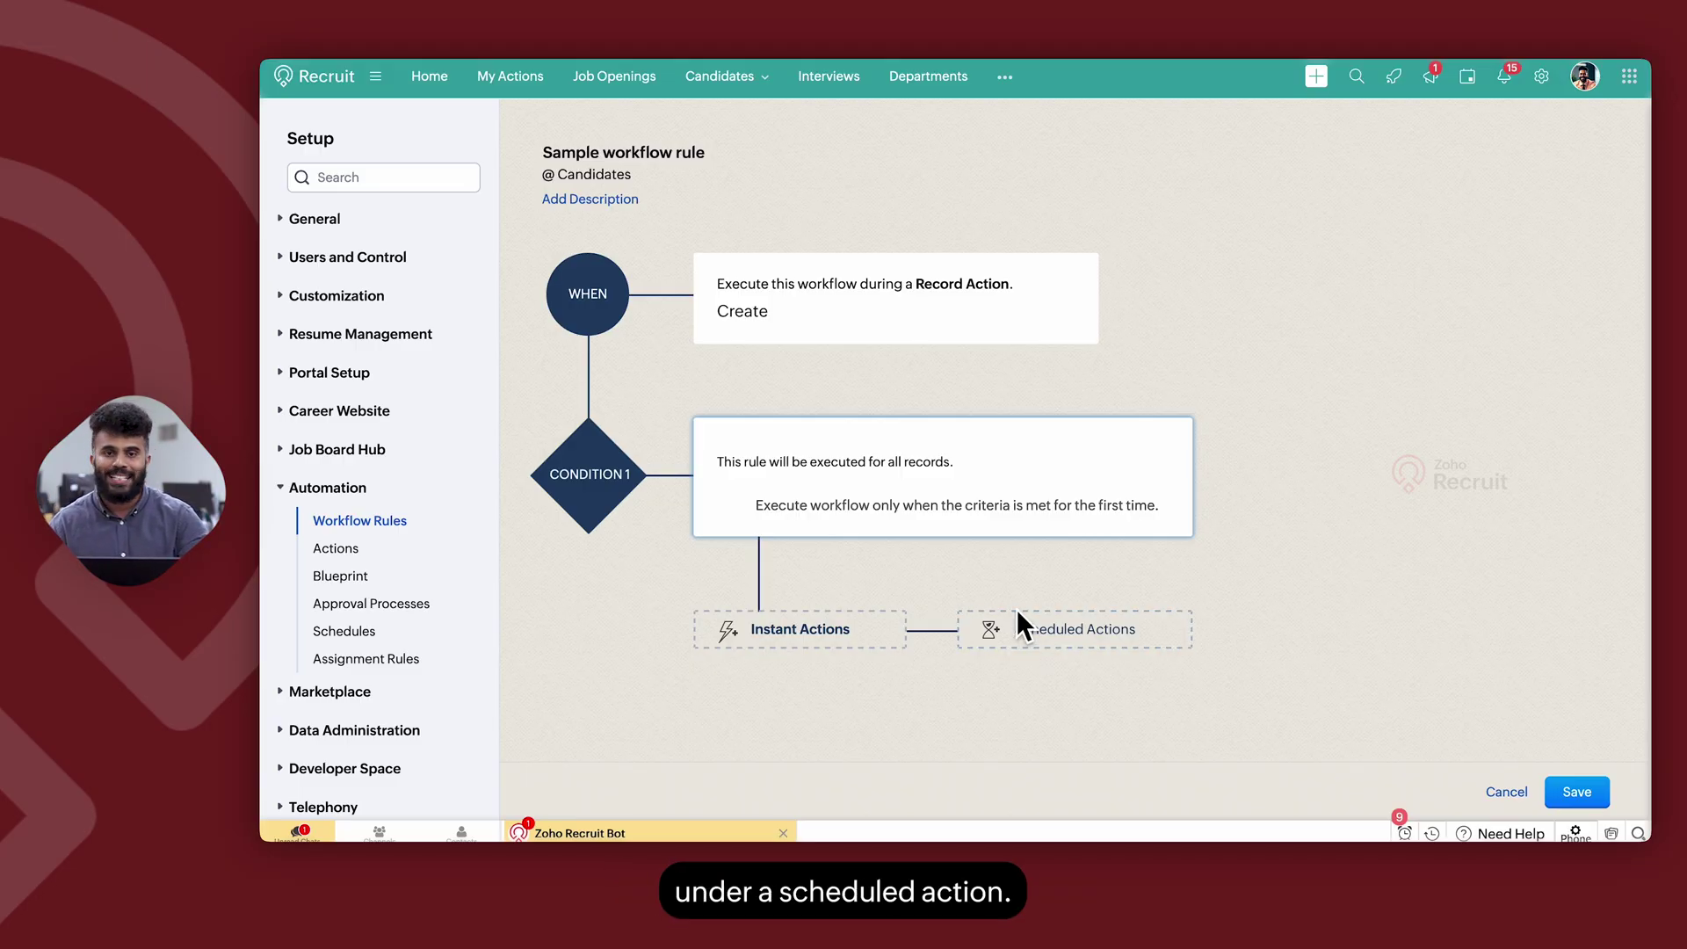
Step: Choose a Notify via Email instant action and start a new email alert
left_click(802, 640)
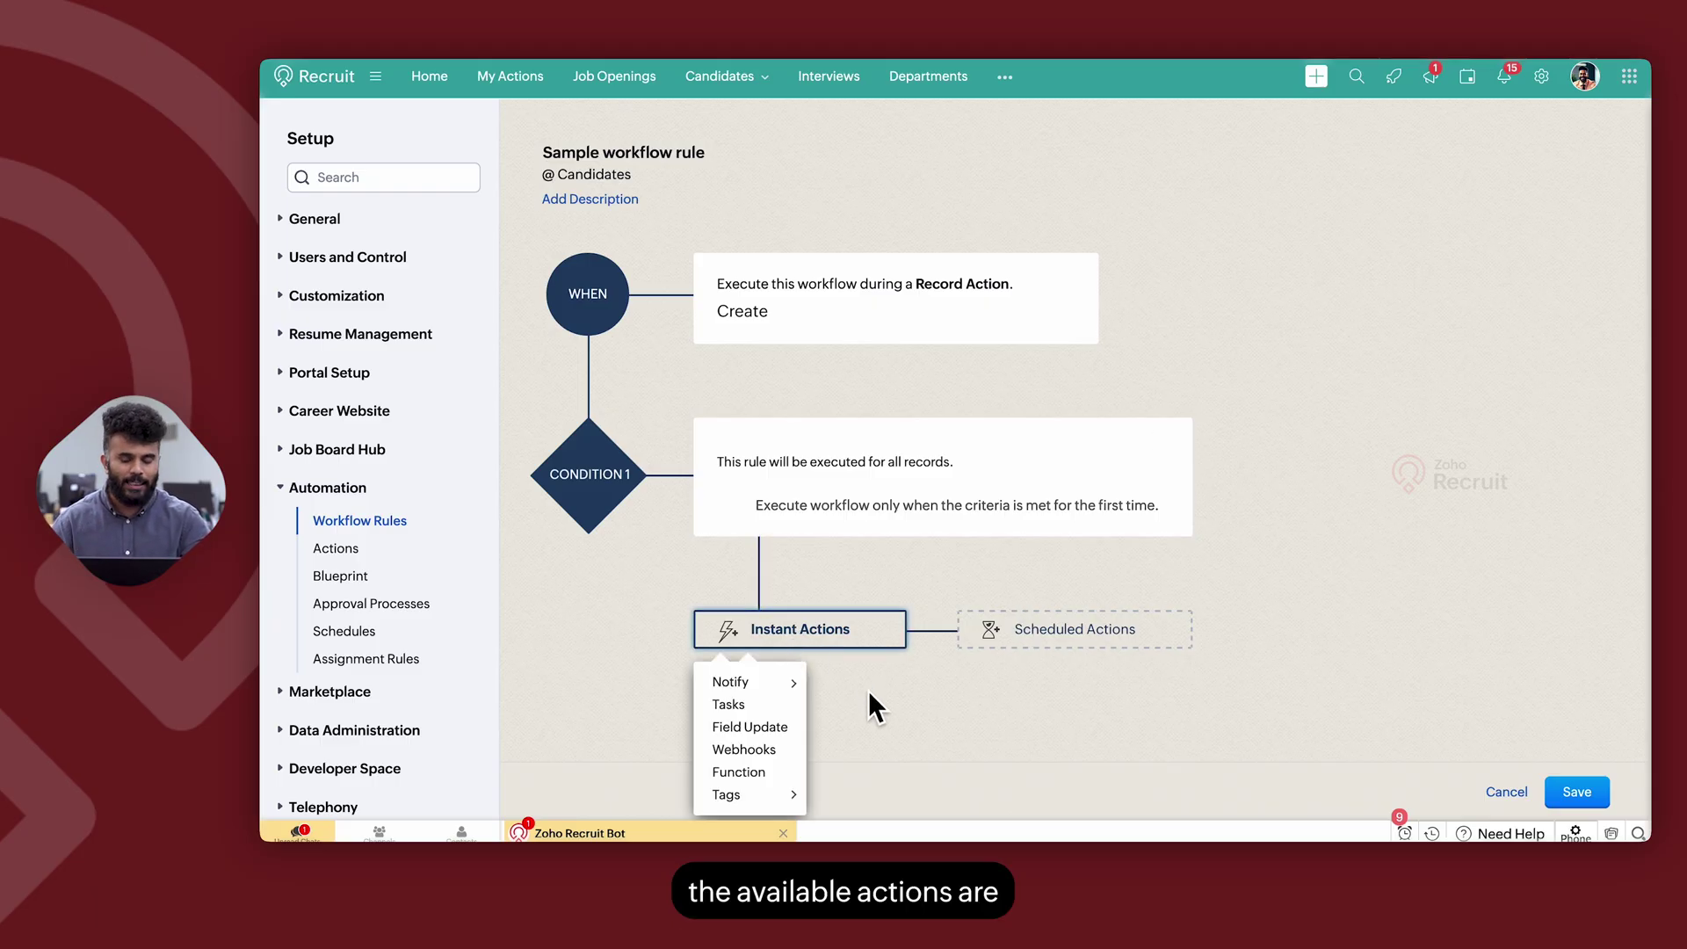
mouse_move(727, 683)
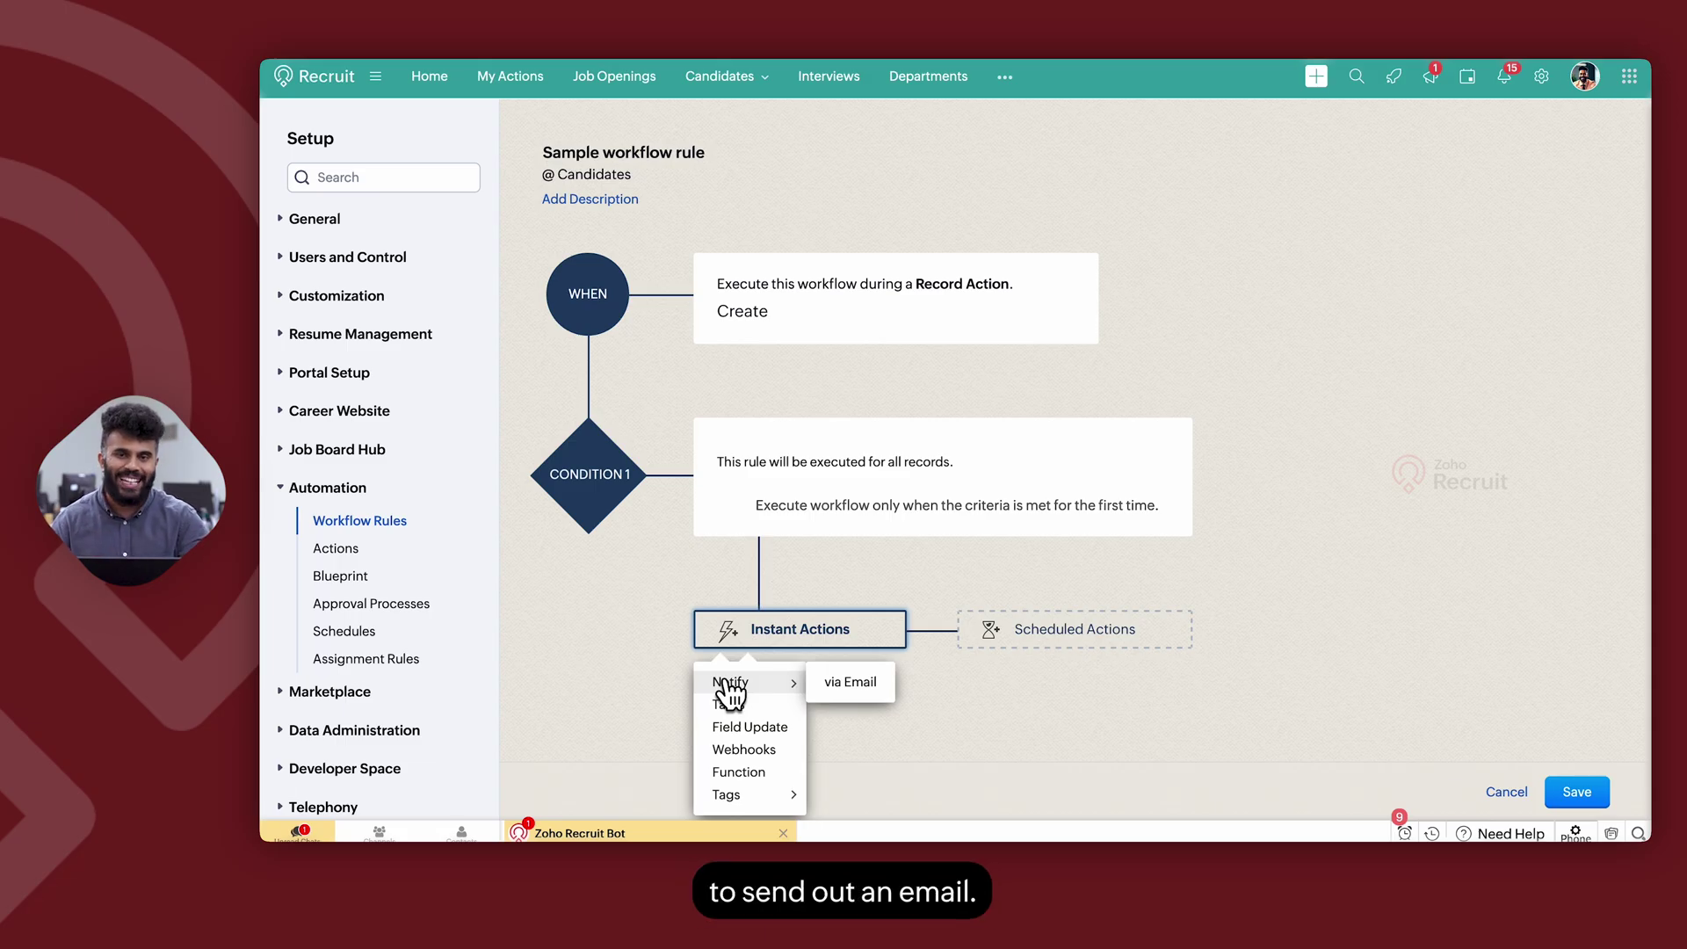
left_click(848, 685)
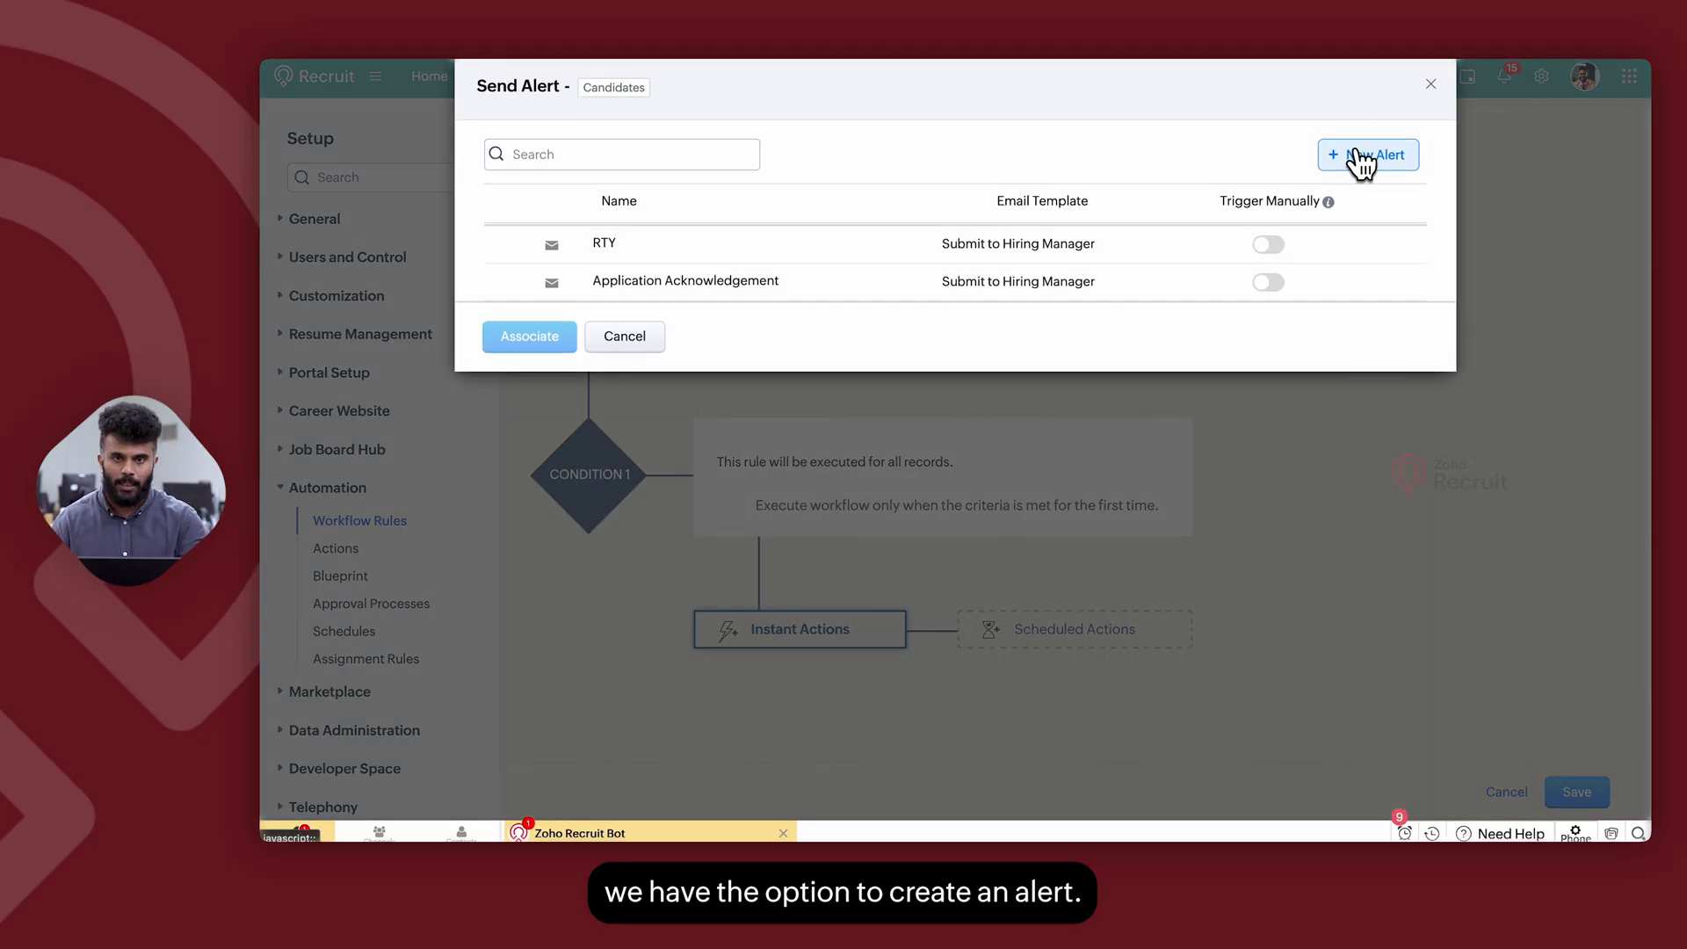
left_click(1357, 151)
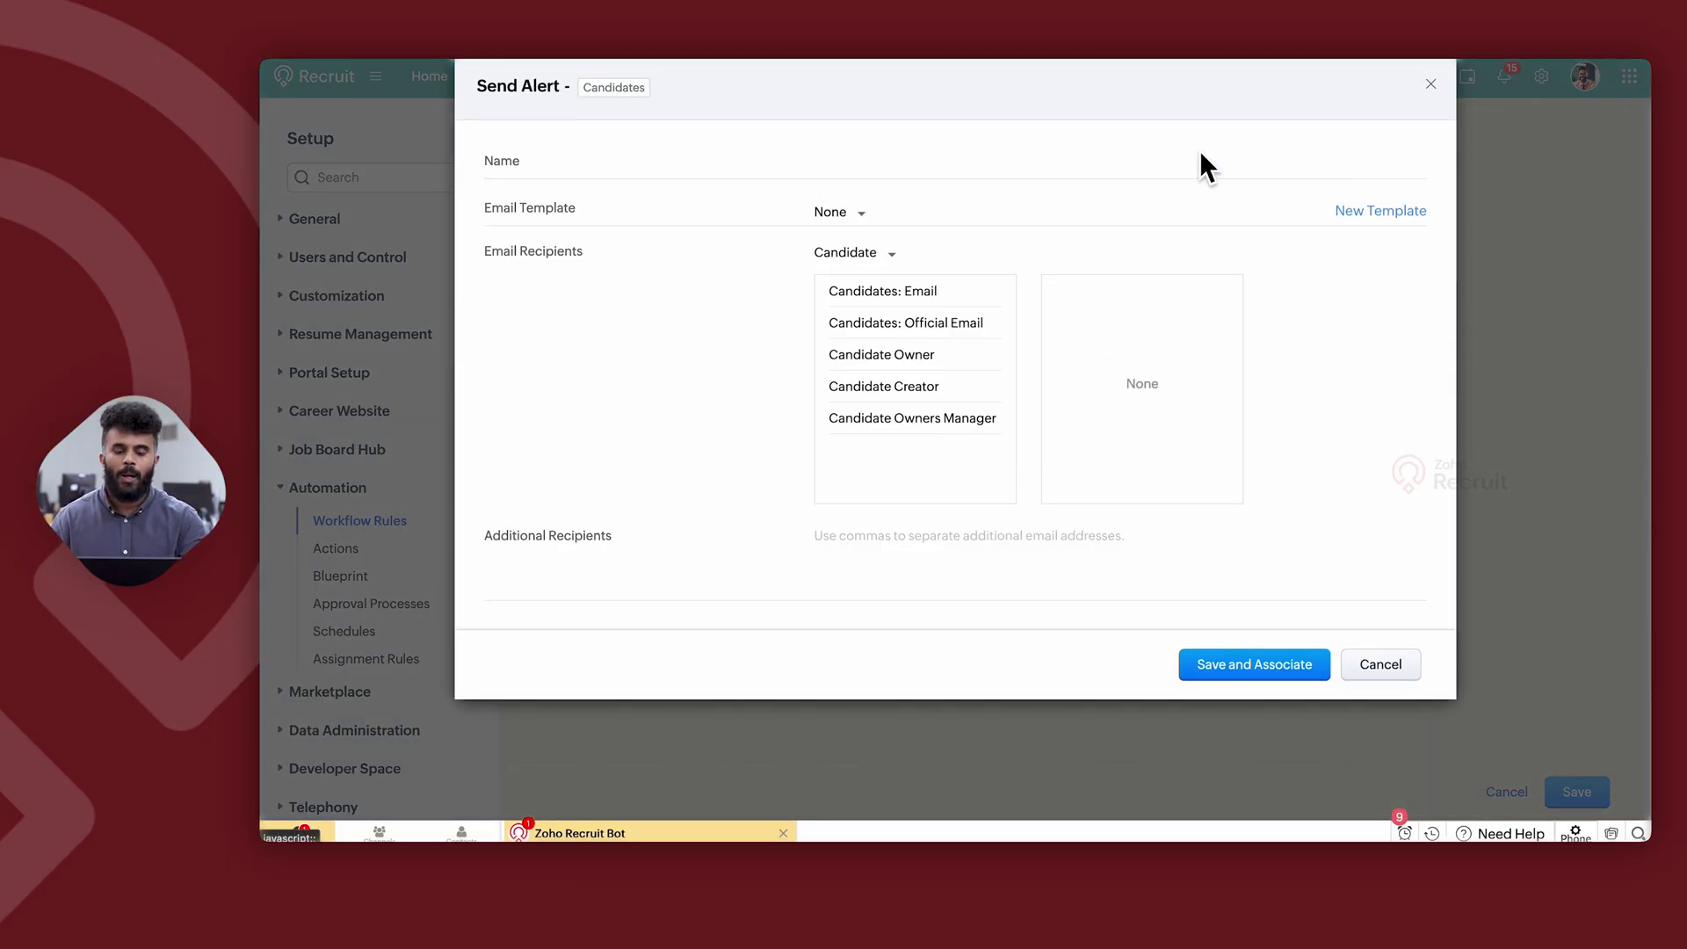
Step: Draft an email alert with Candidates: Email as recipient, then cancel it without associating
left_click(853, 170)
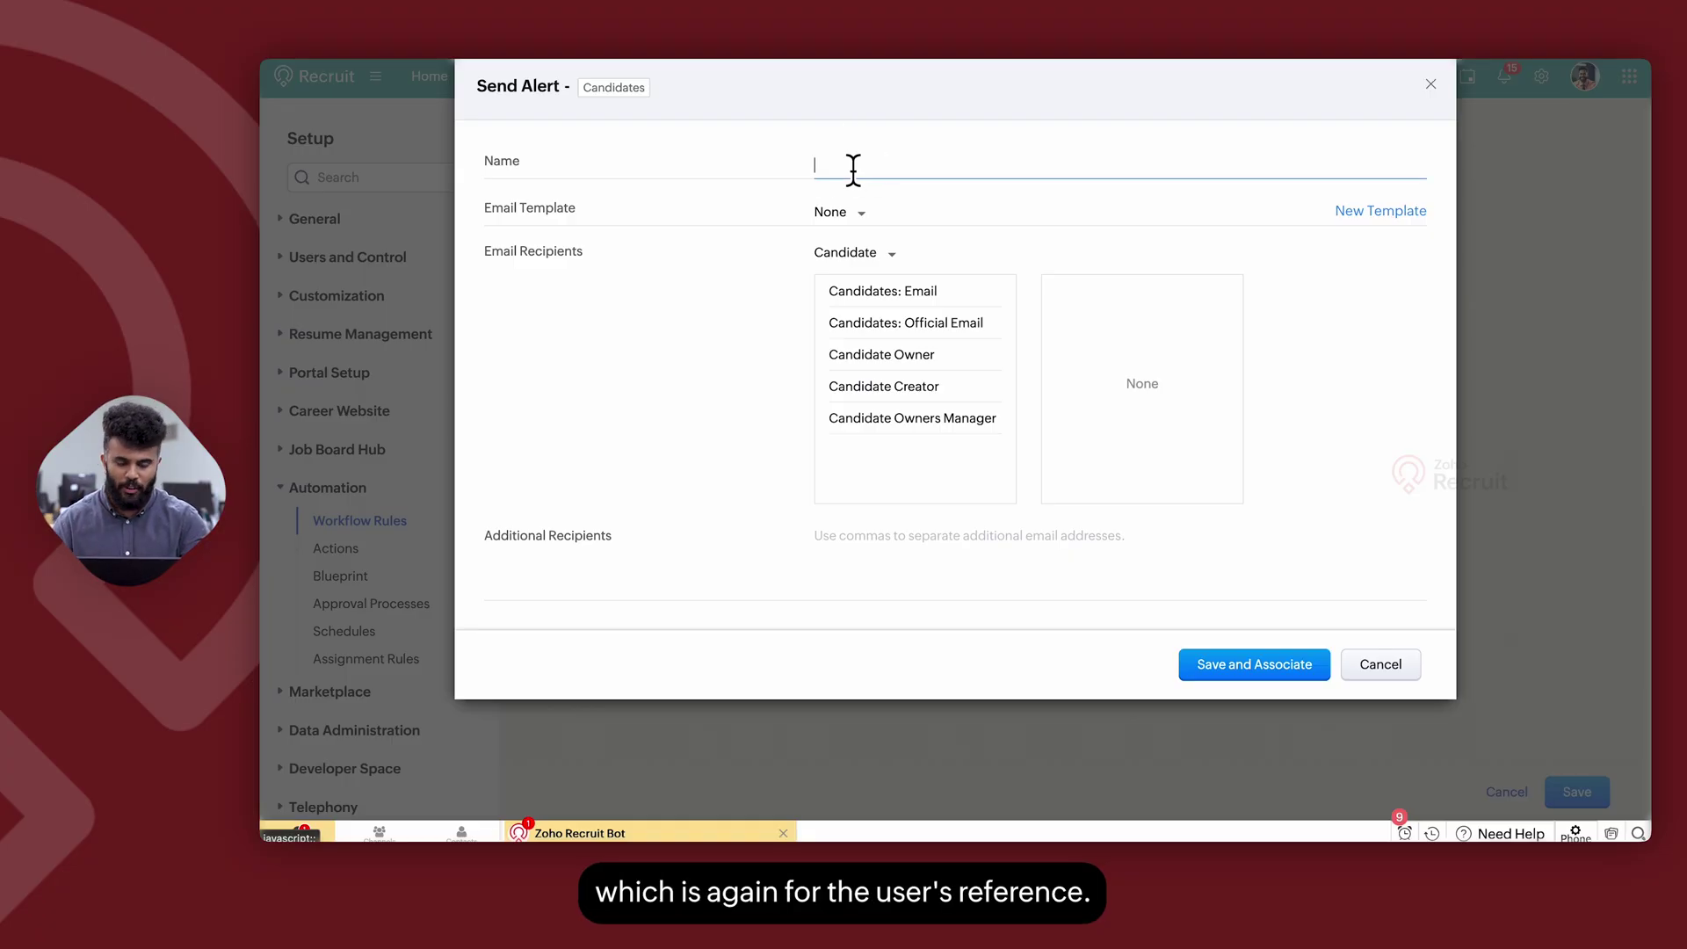
left_click(833, 213)
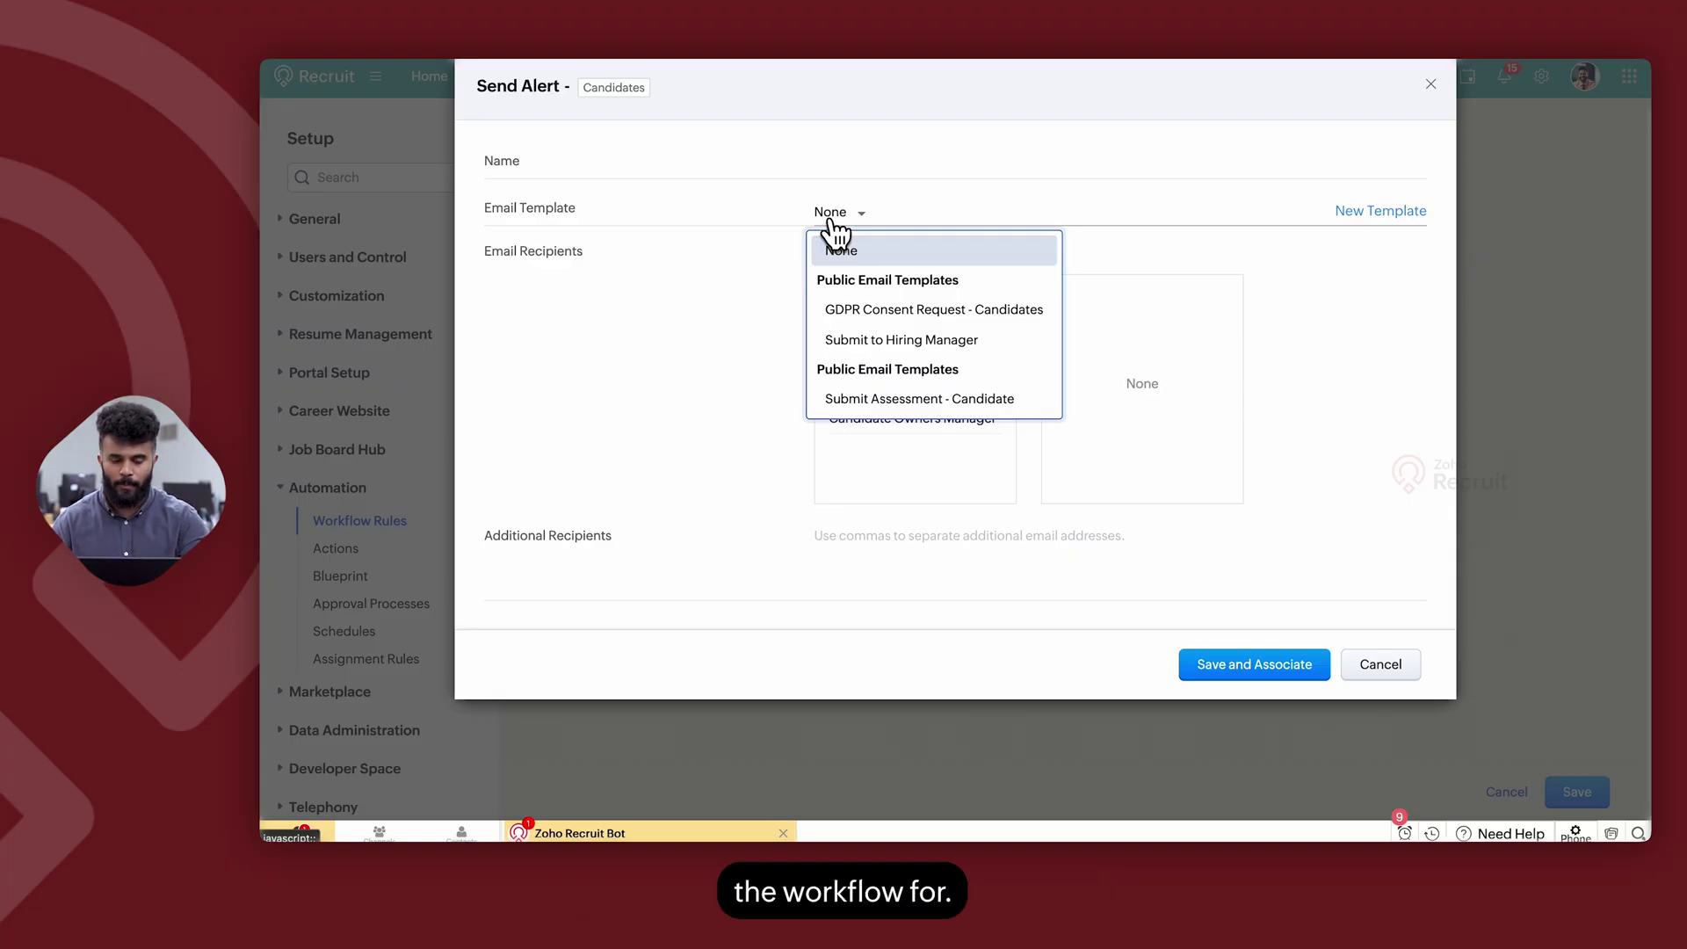
left_click(647, 328)
mouse_move(990, 302)
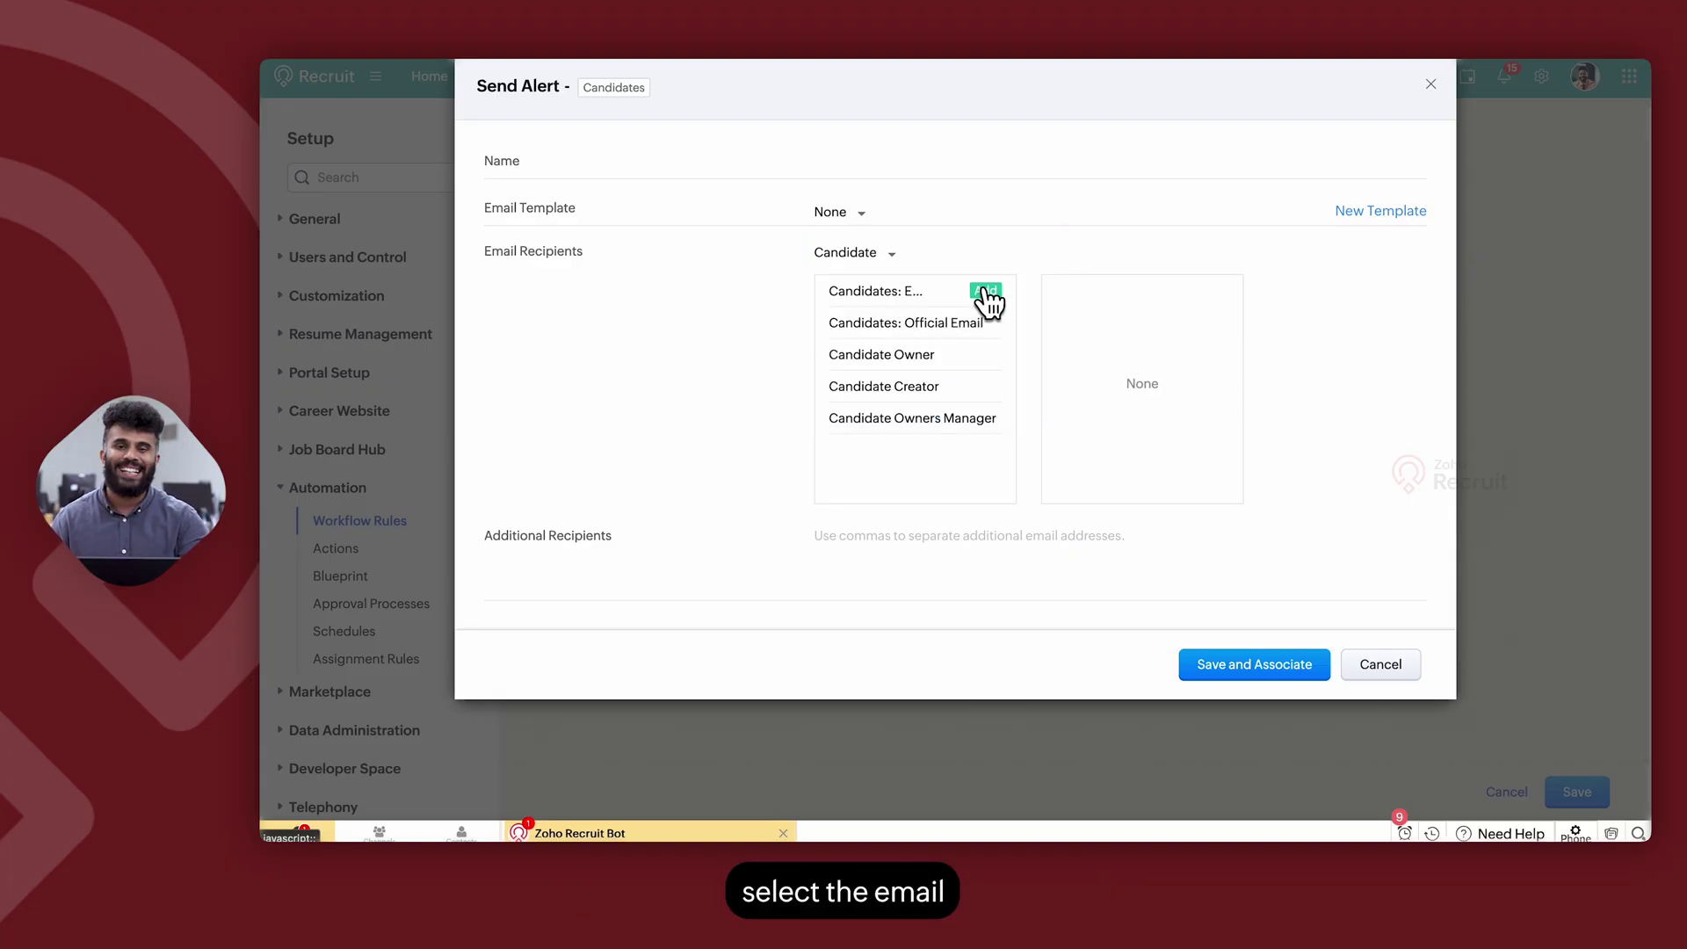
left_click(985, 292)
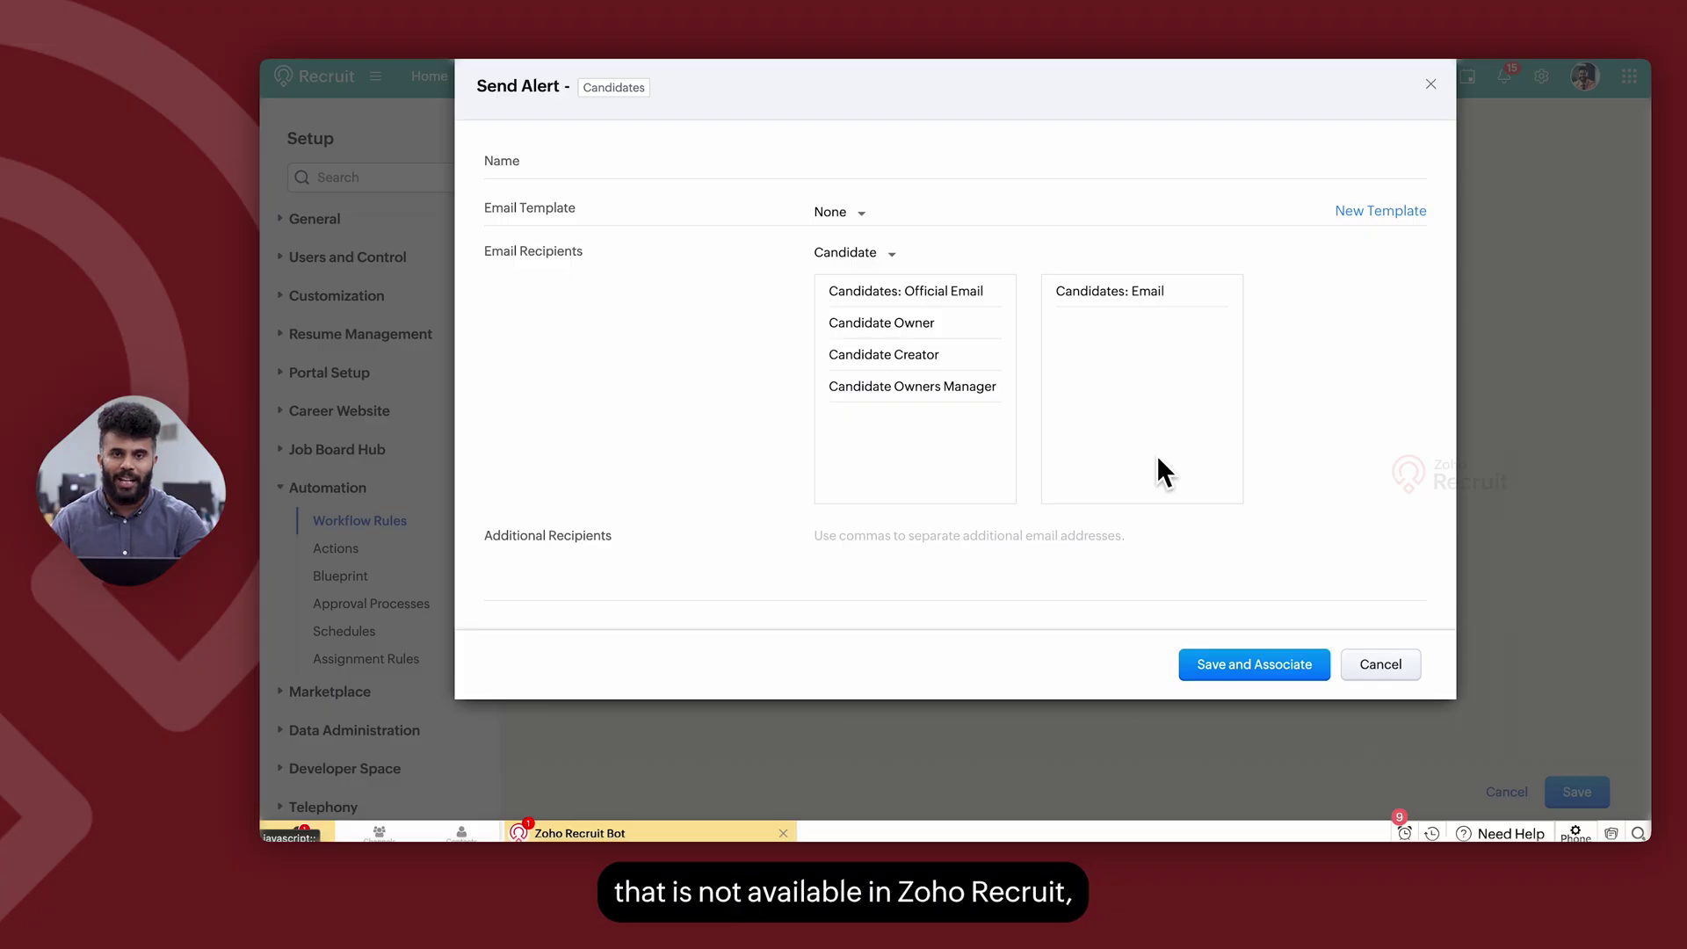
left_click(885, 545)
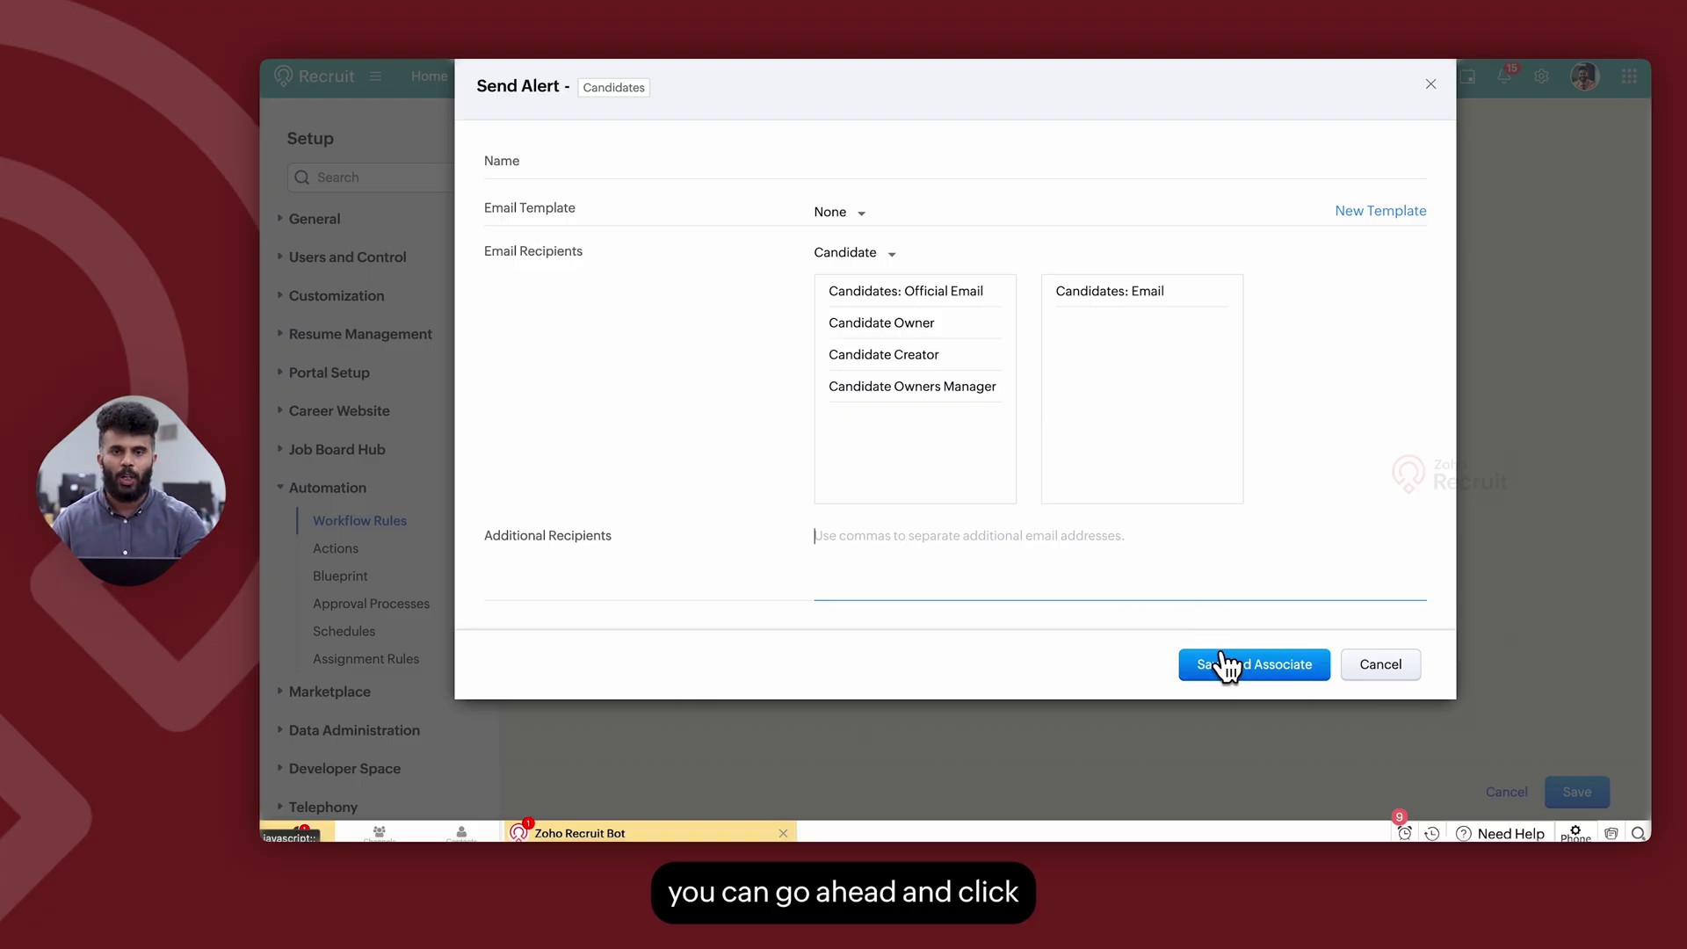
left_click(1381, 676)
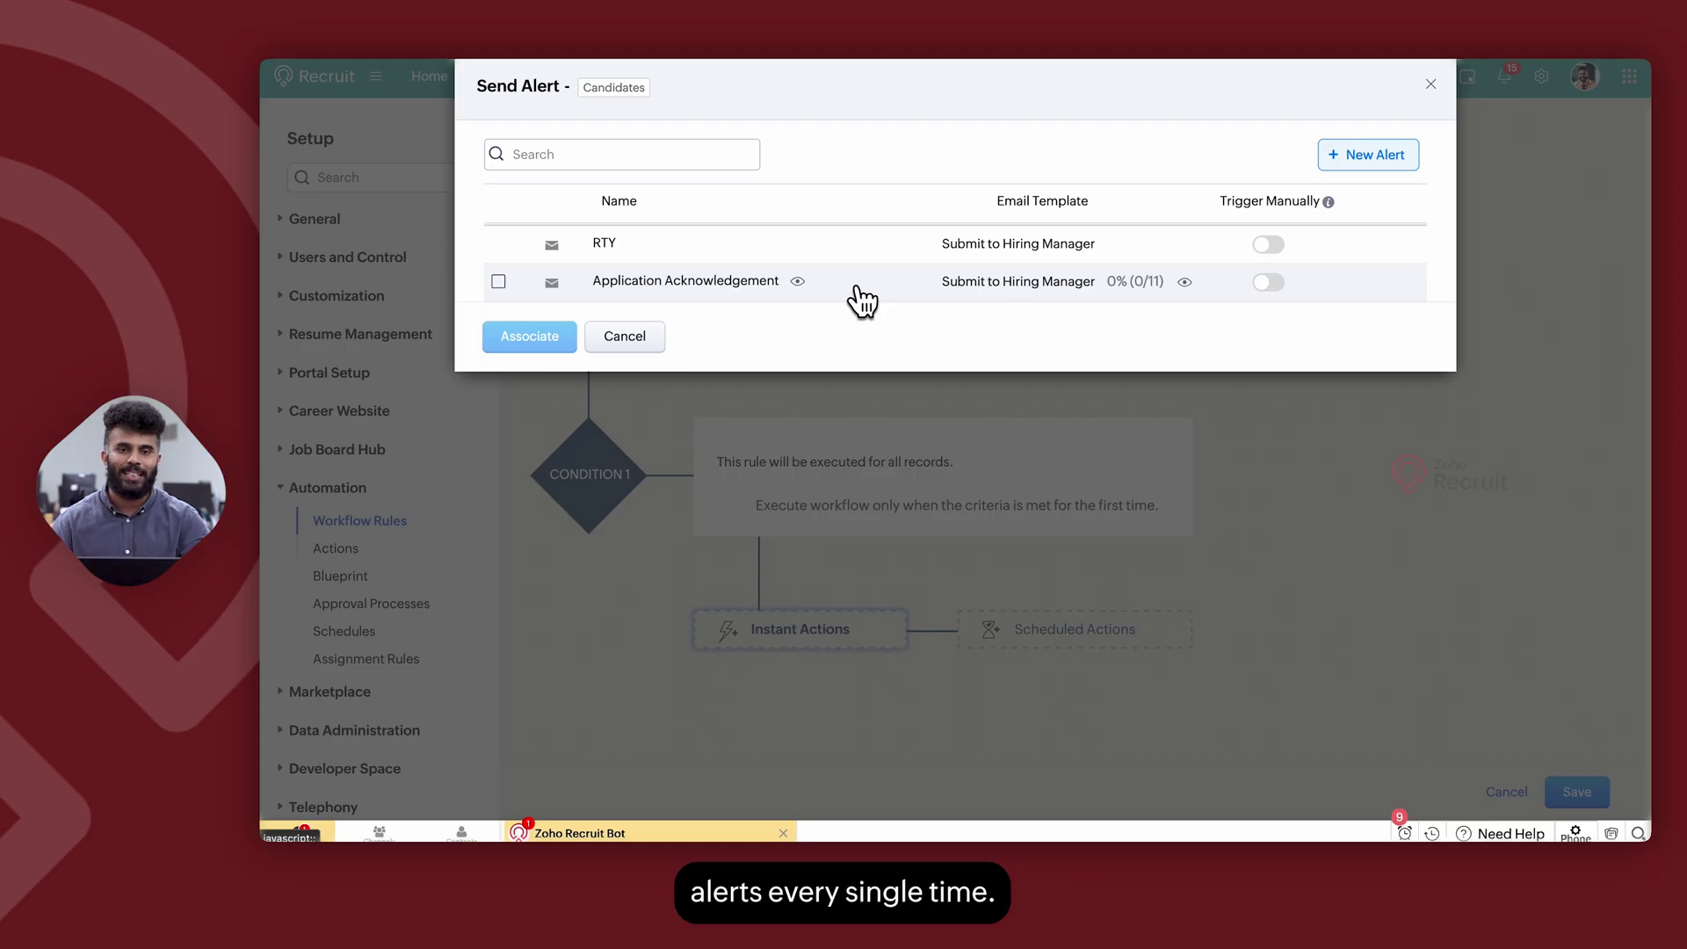
left_click(649, 335)
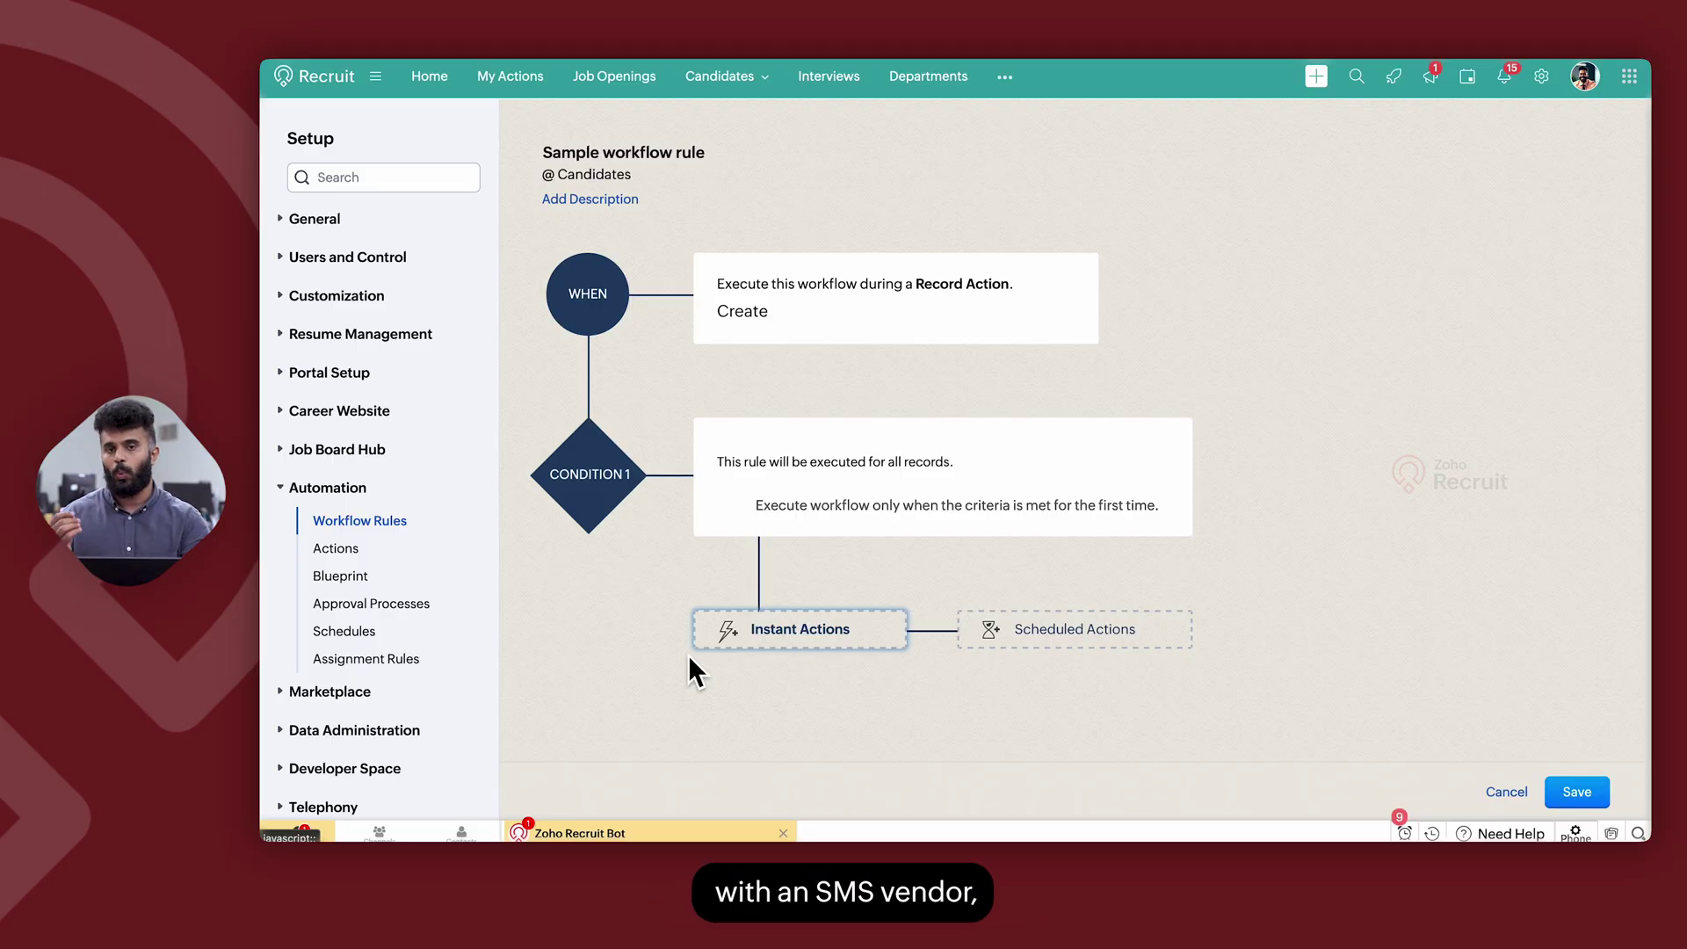
Step: Add a Create Task instant action and review the subject merge fields and due-date options
left_click(760, 644)
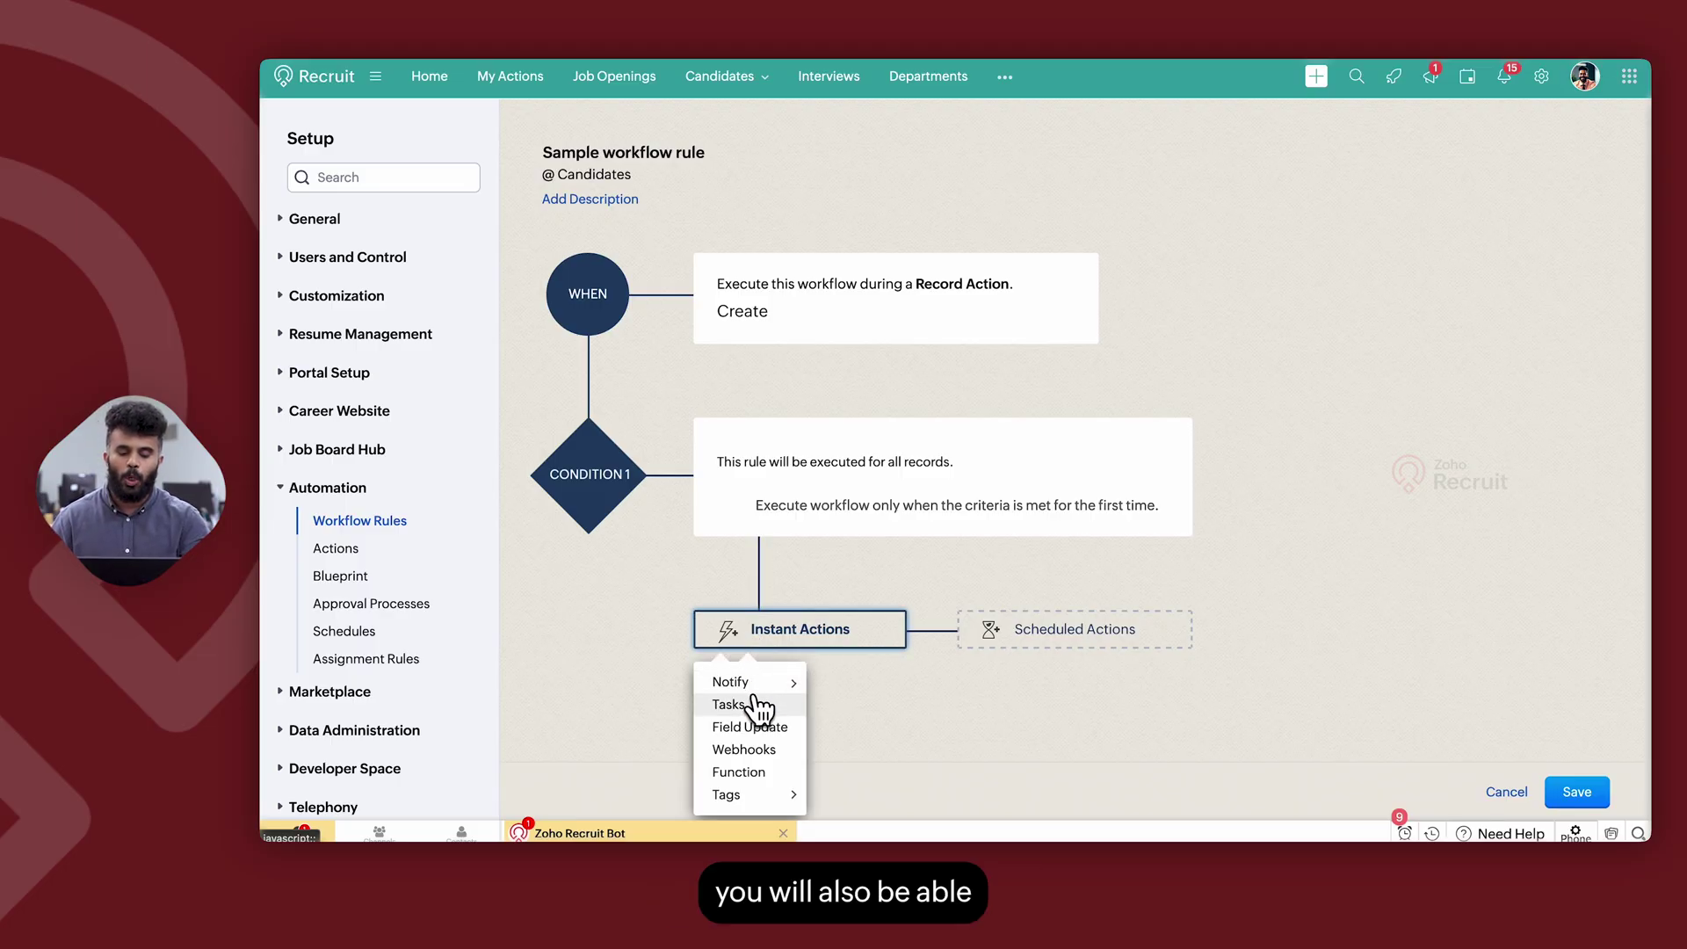
mouse_move(752, 689)
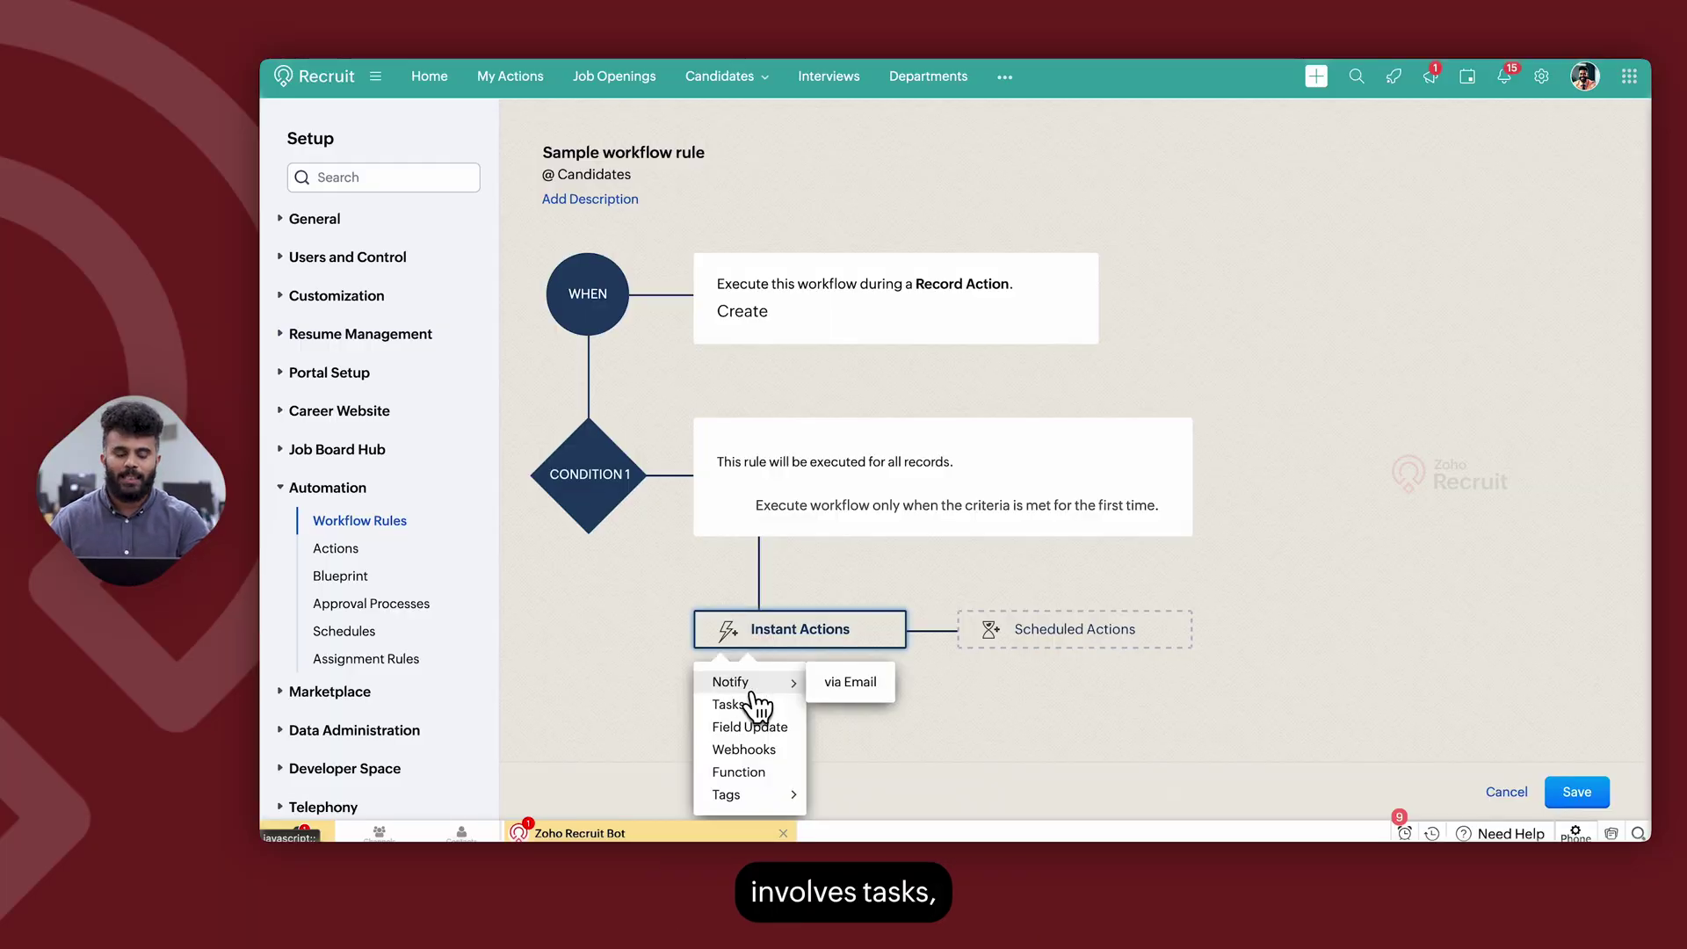
left_click(738, 707)
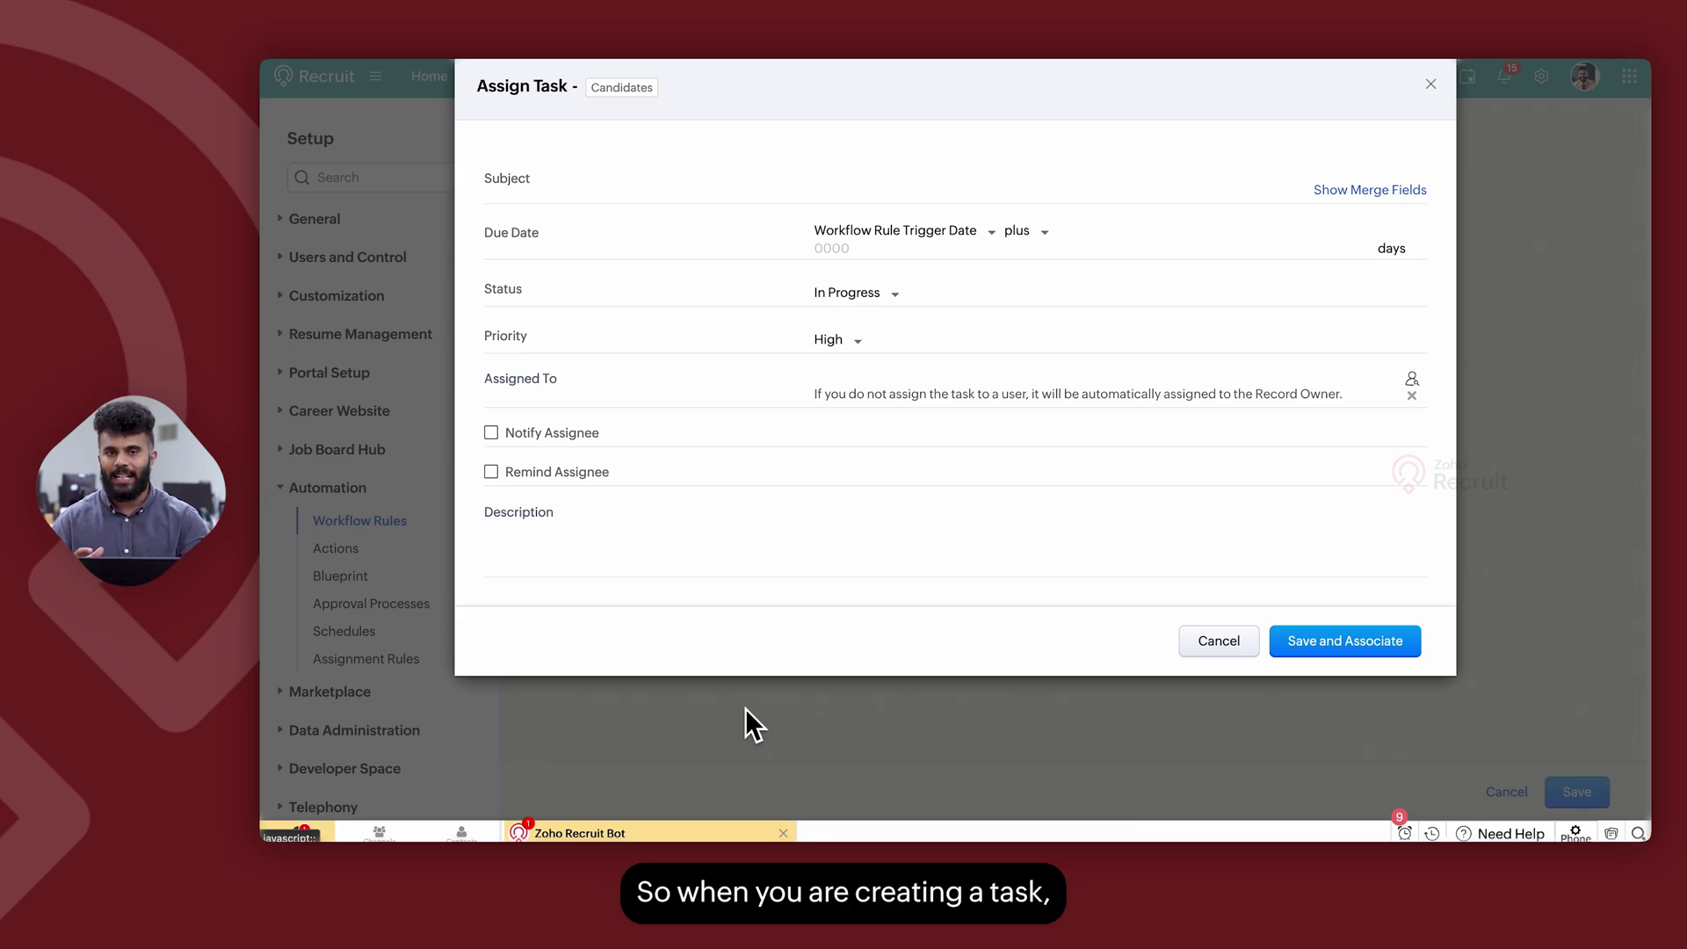
left_click(881, 184)
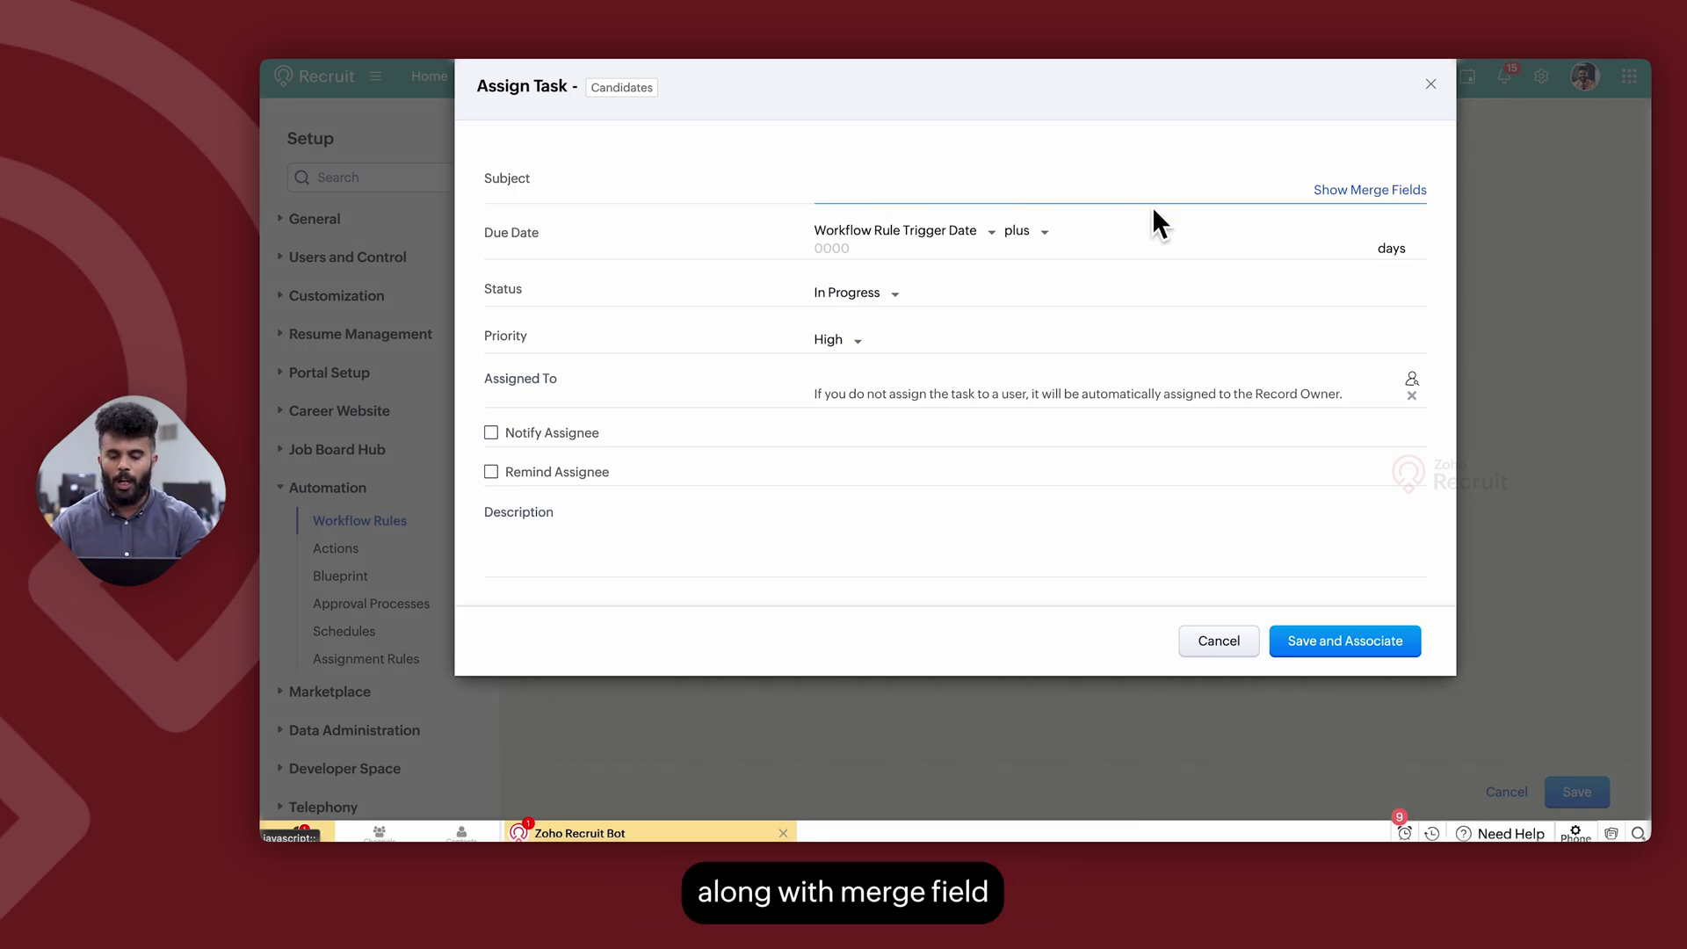
left_click(1331, 190)
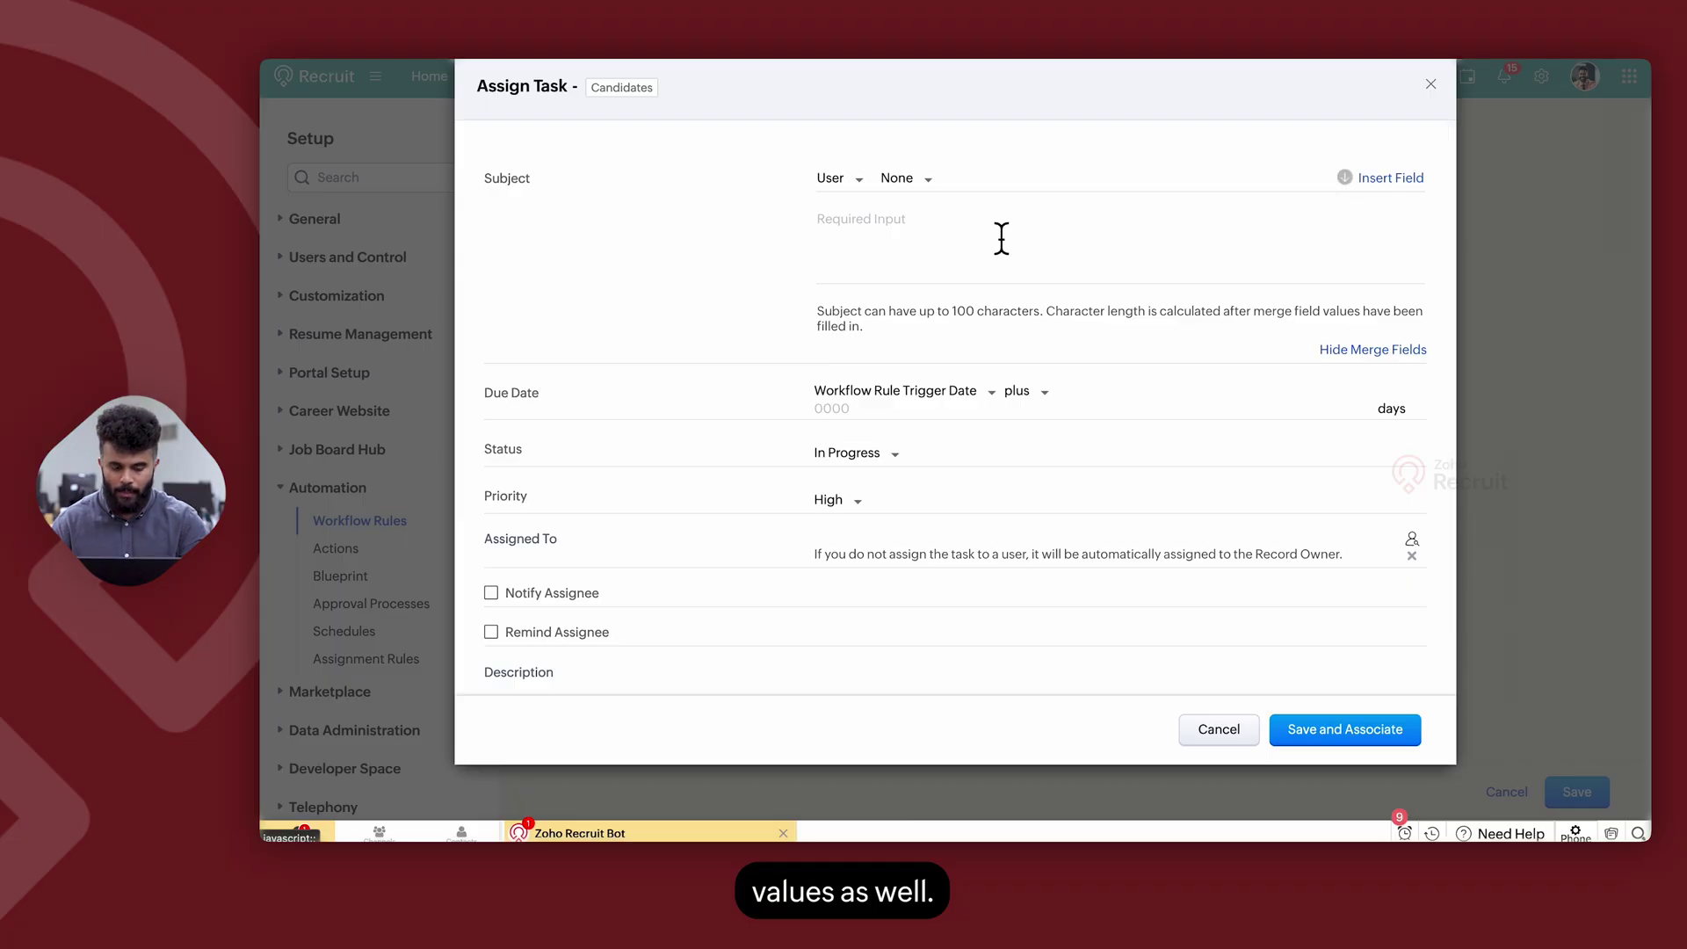
left_click(836, 413)
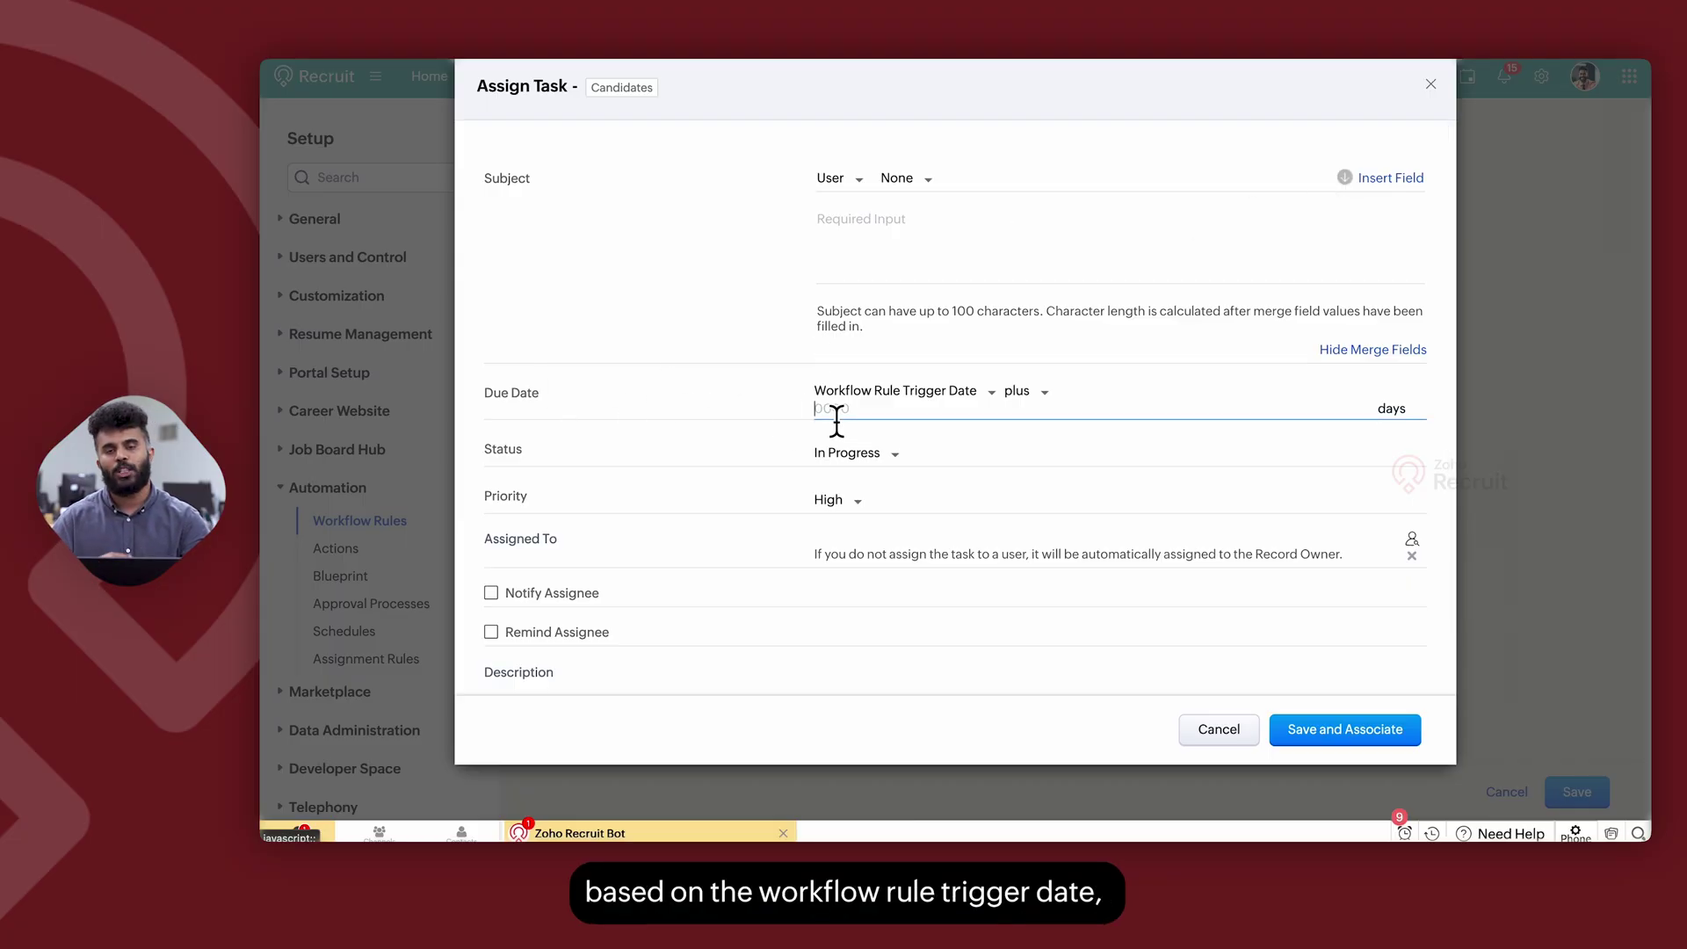
left_click(868, 397)
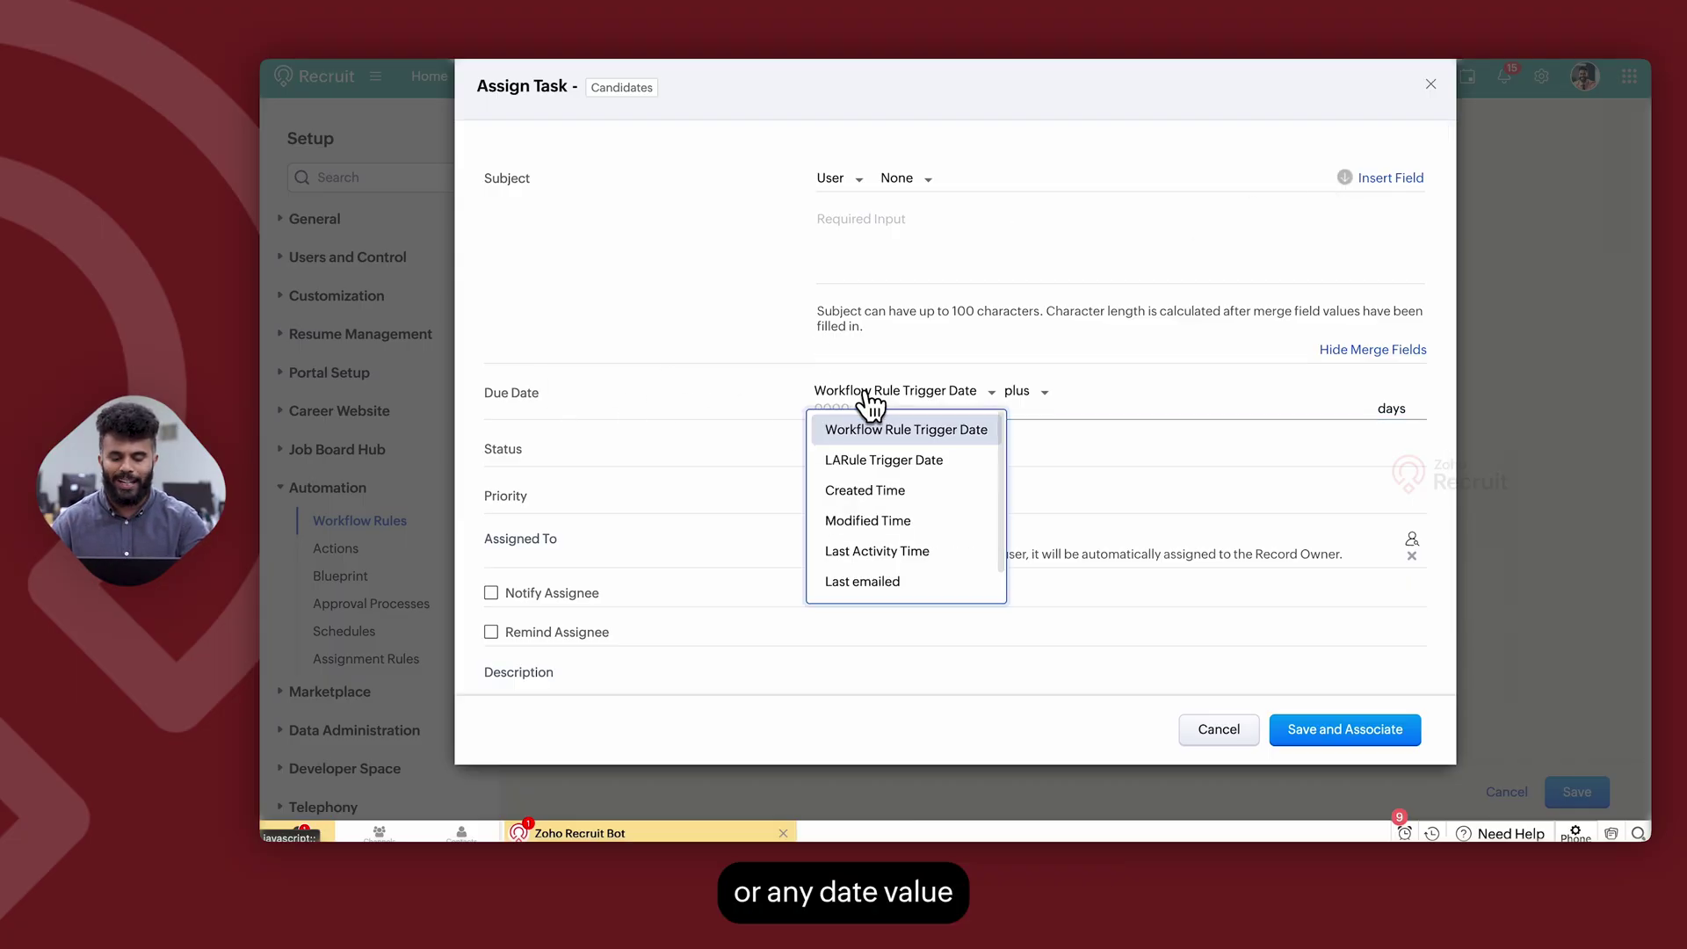
scroll(902, 552, "down", 1)
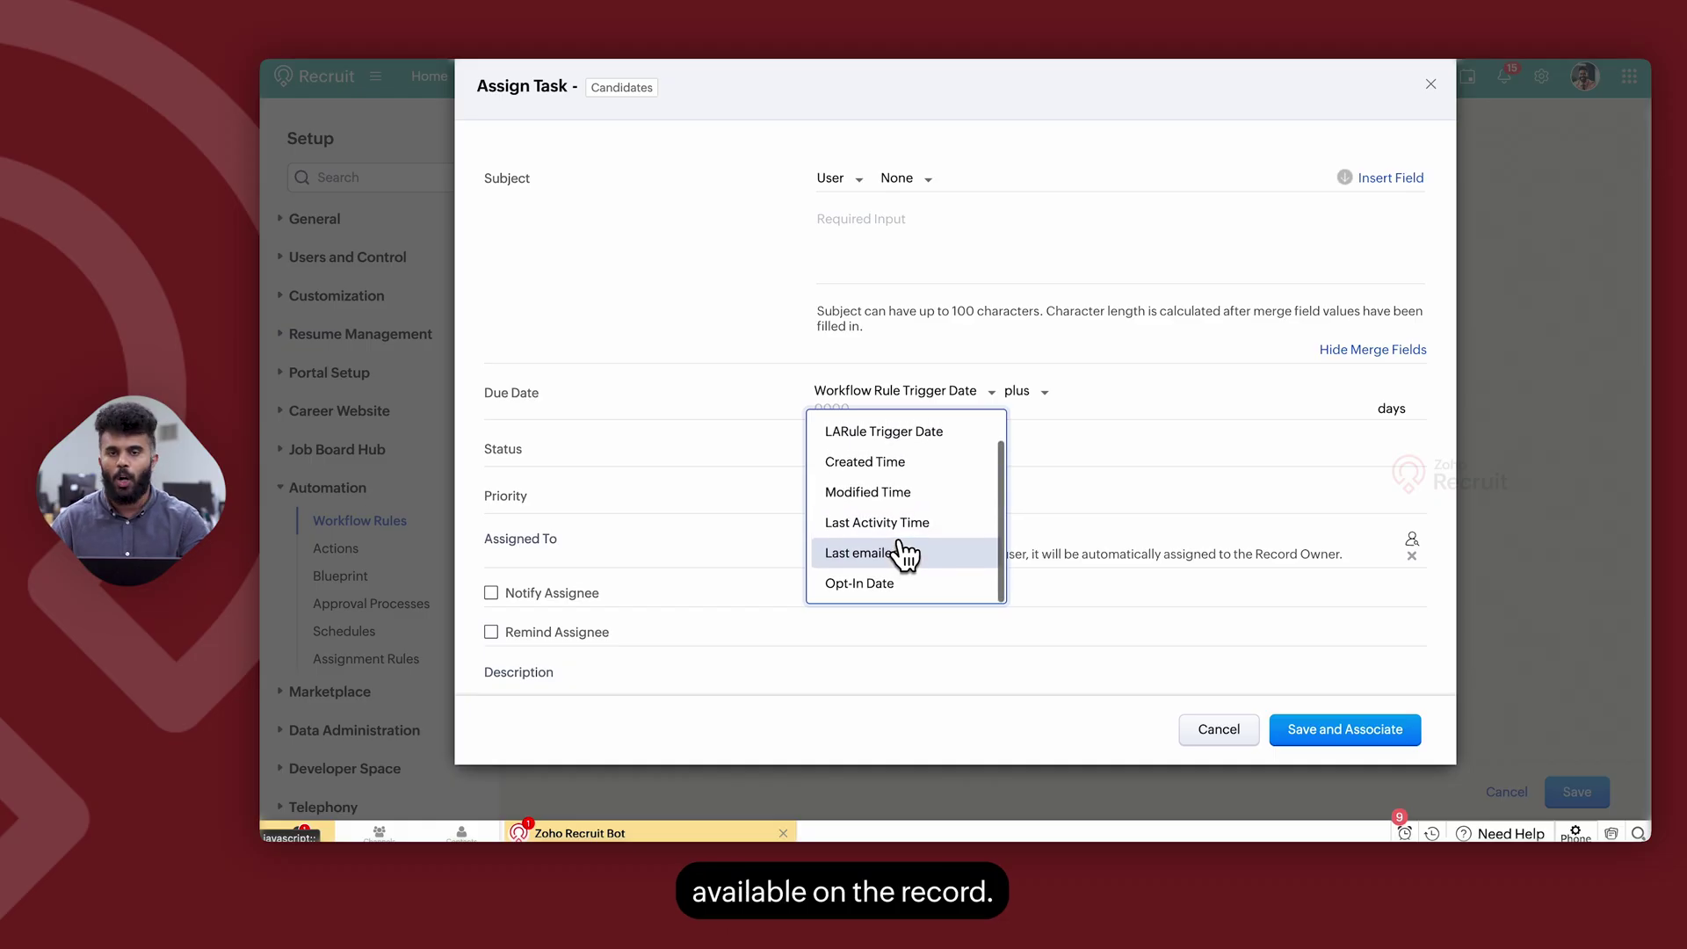
Step: Keep task status In Progress, leave the owner unchanged, and turn on Remind Assignee
left_click(655, 458)
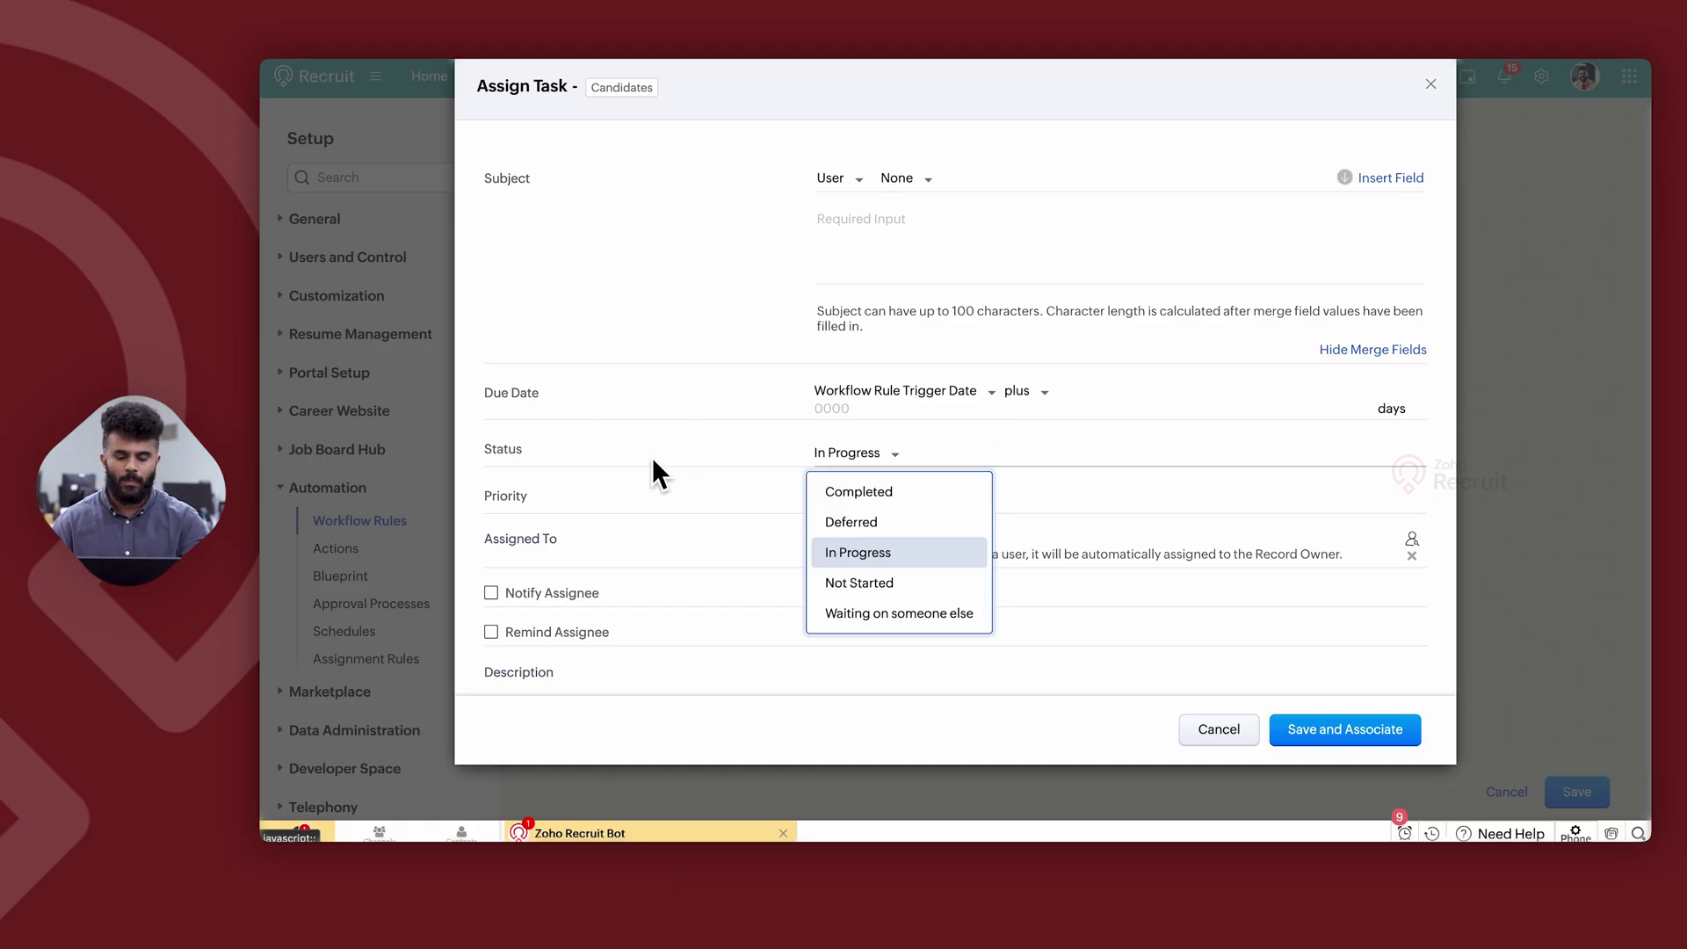
left_click(520, 527)
left_click(538, 535)
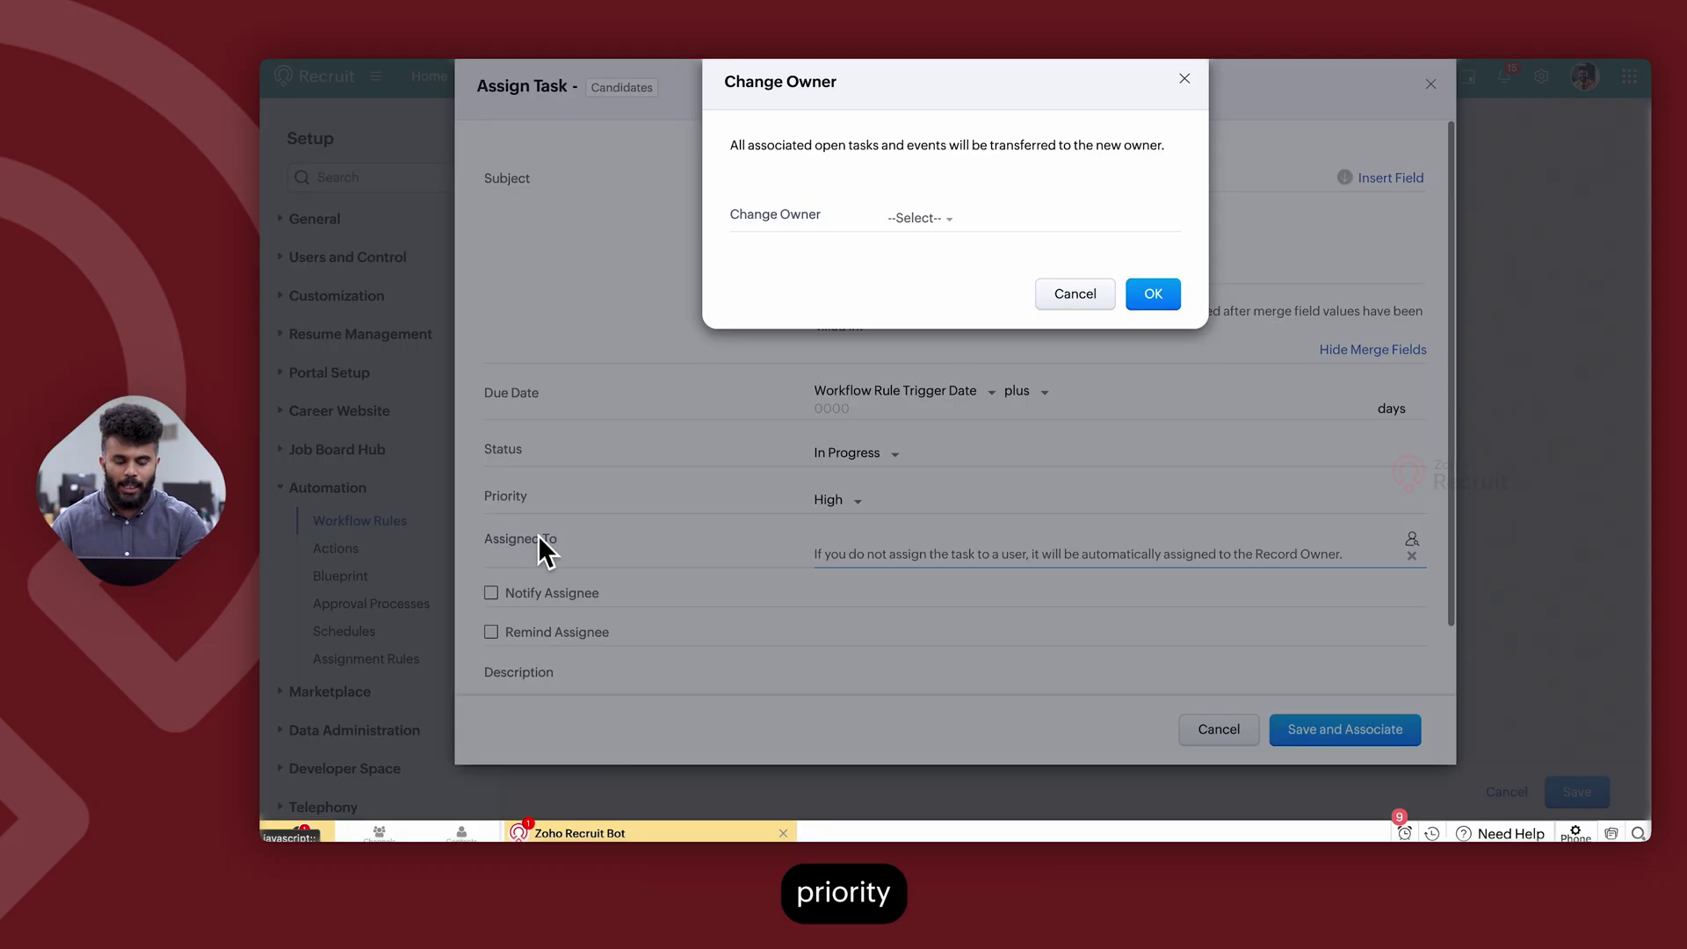
left_click(1068, 296)
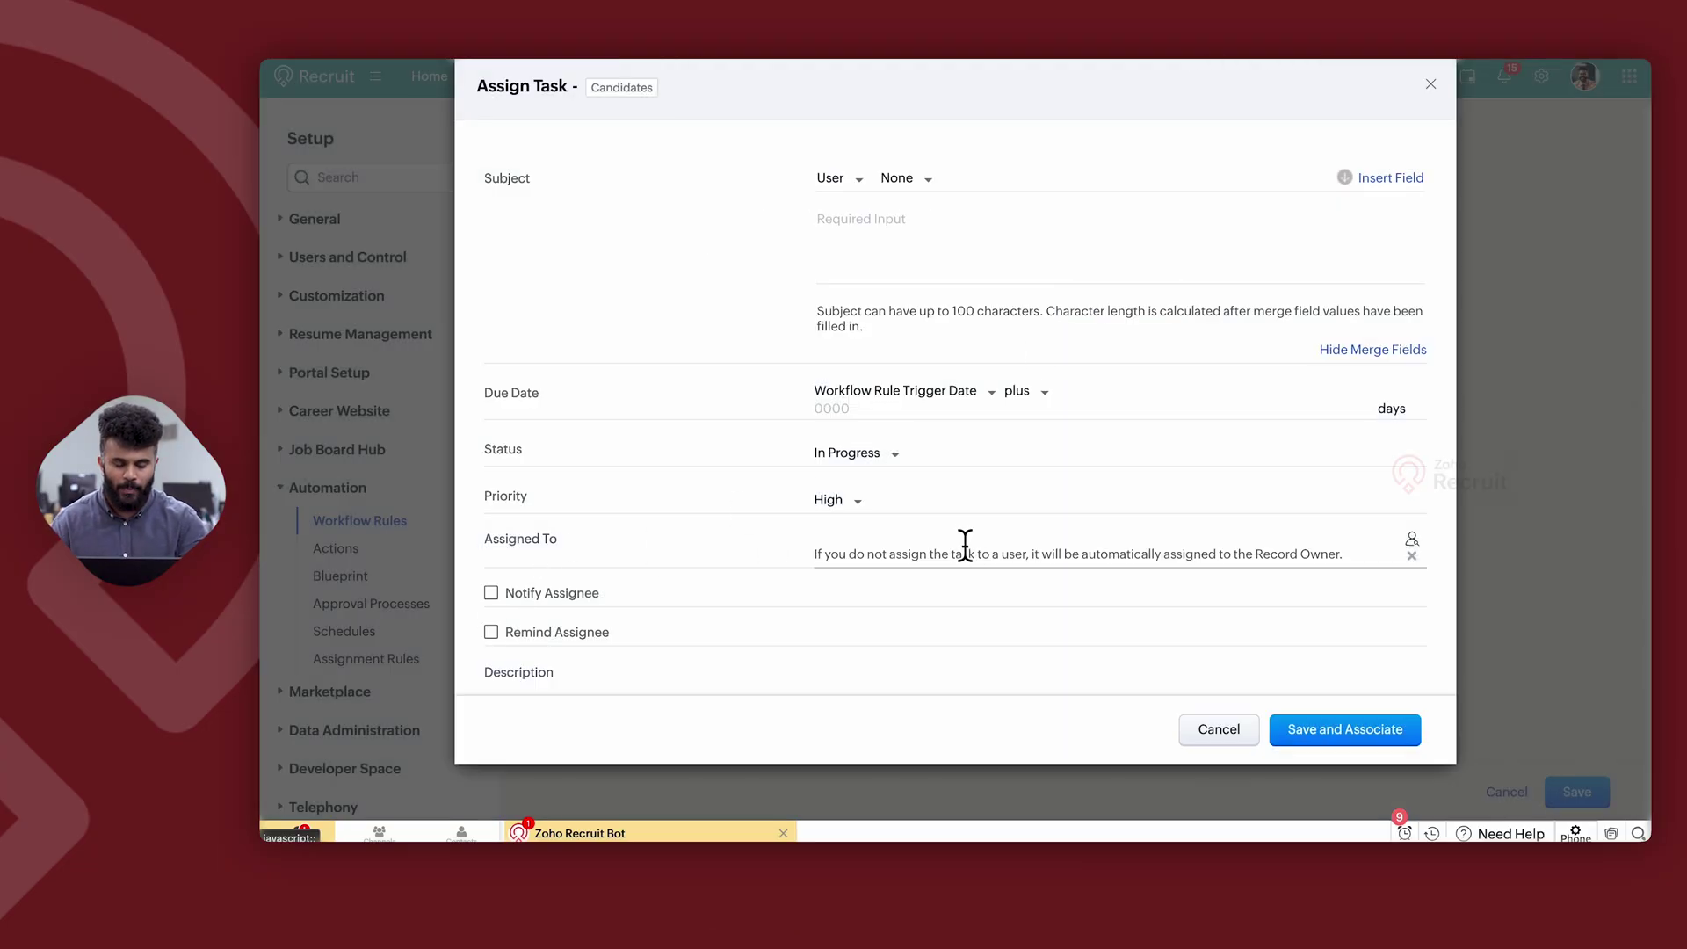
scroll(964, 545, "down", 2)
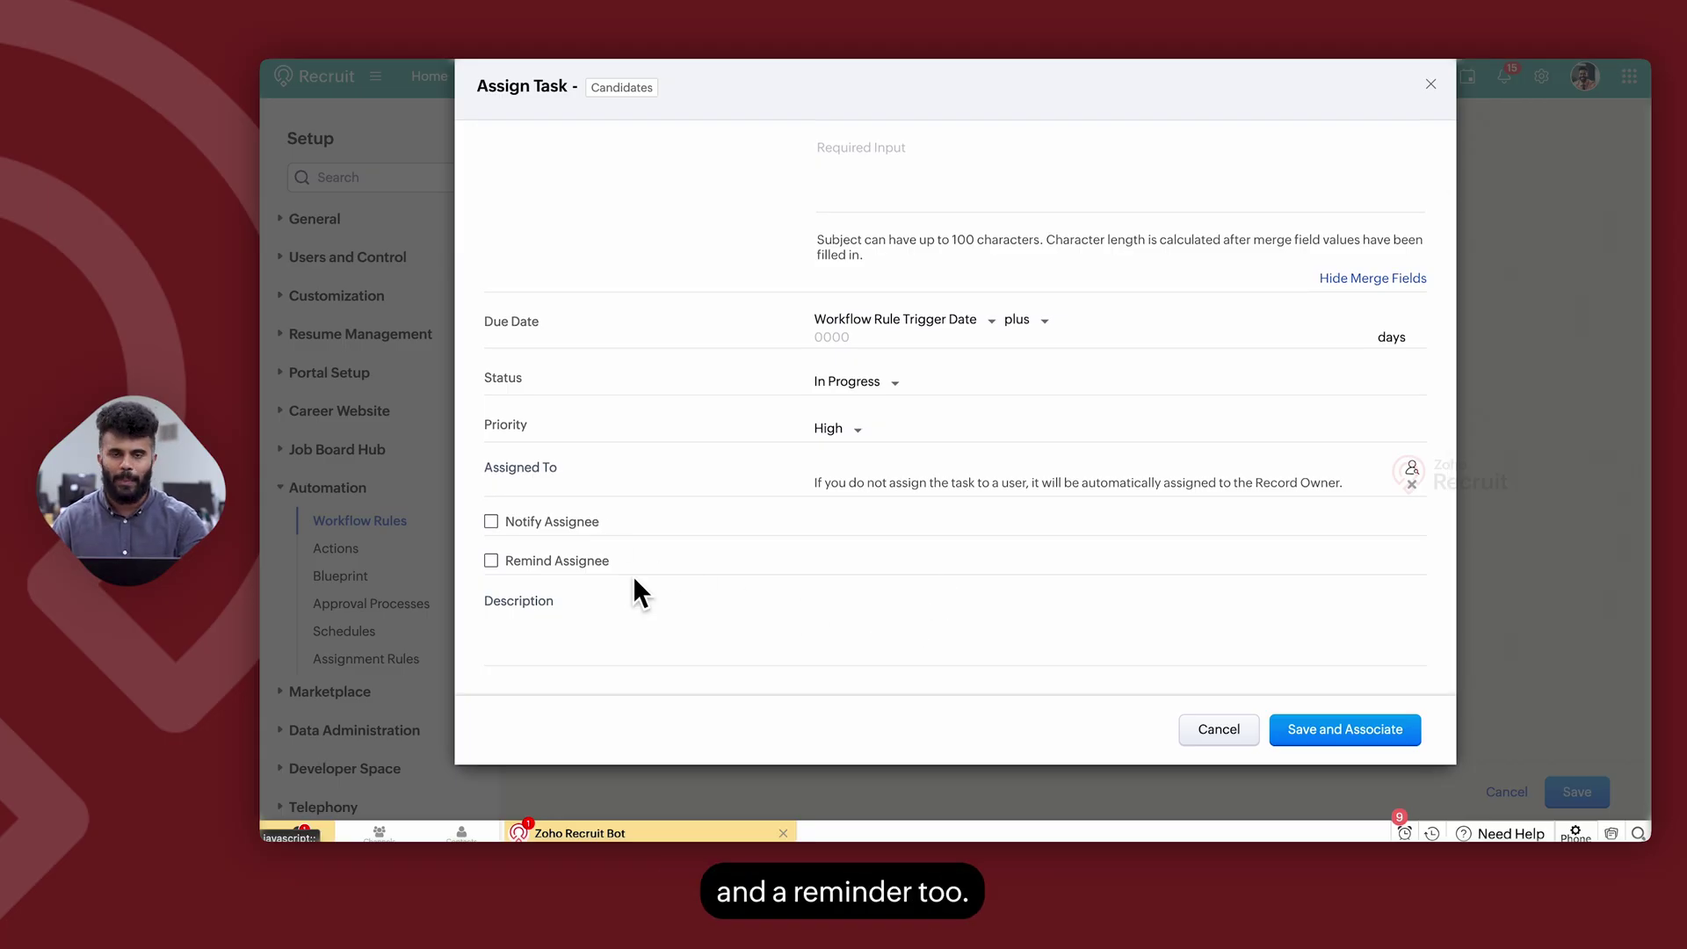
left_click(577, 563)
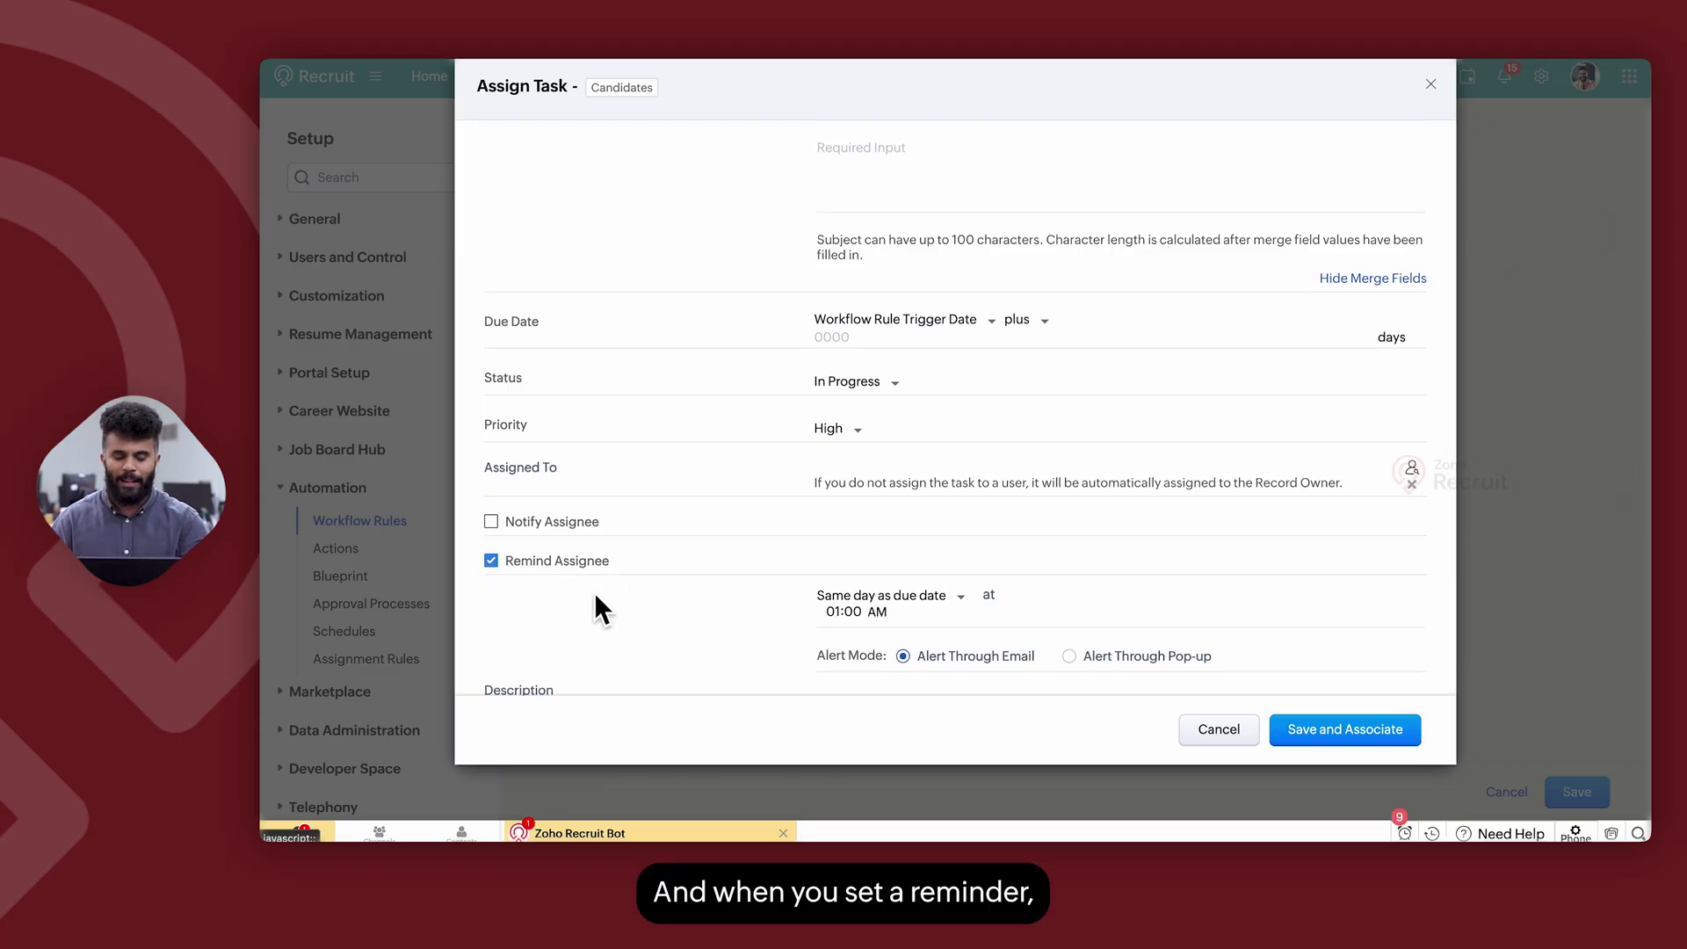
scroll(756, 605, "down", 1)
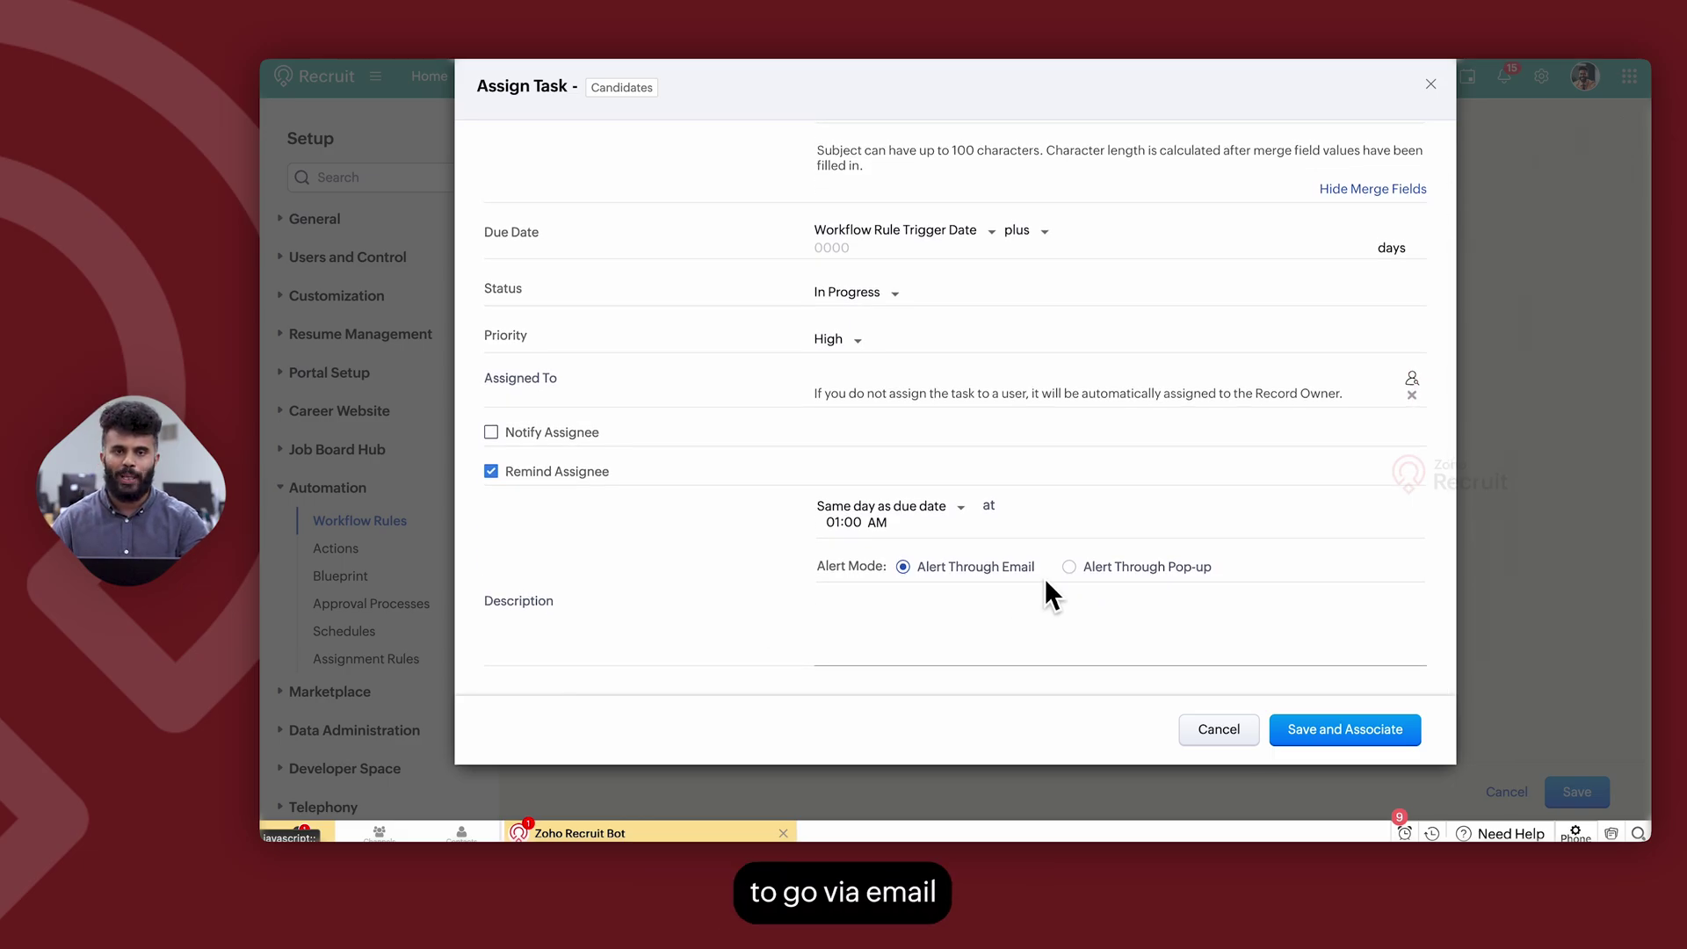
Step: Cancel the task form and start a new Field Update instant action
left_click(1221, 731)
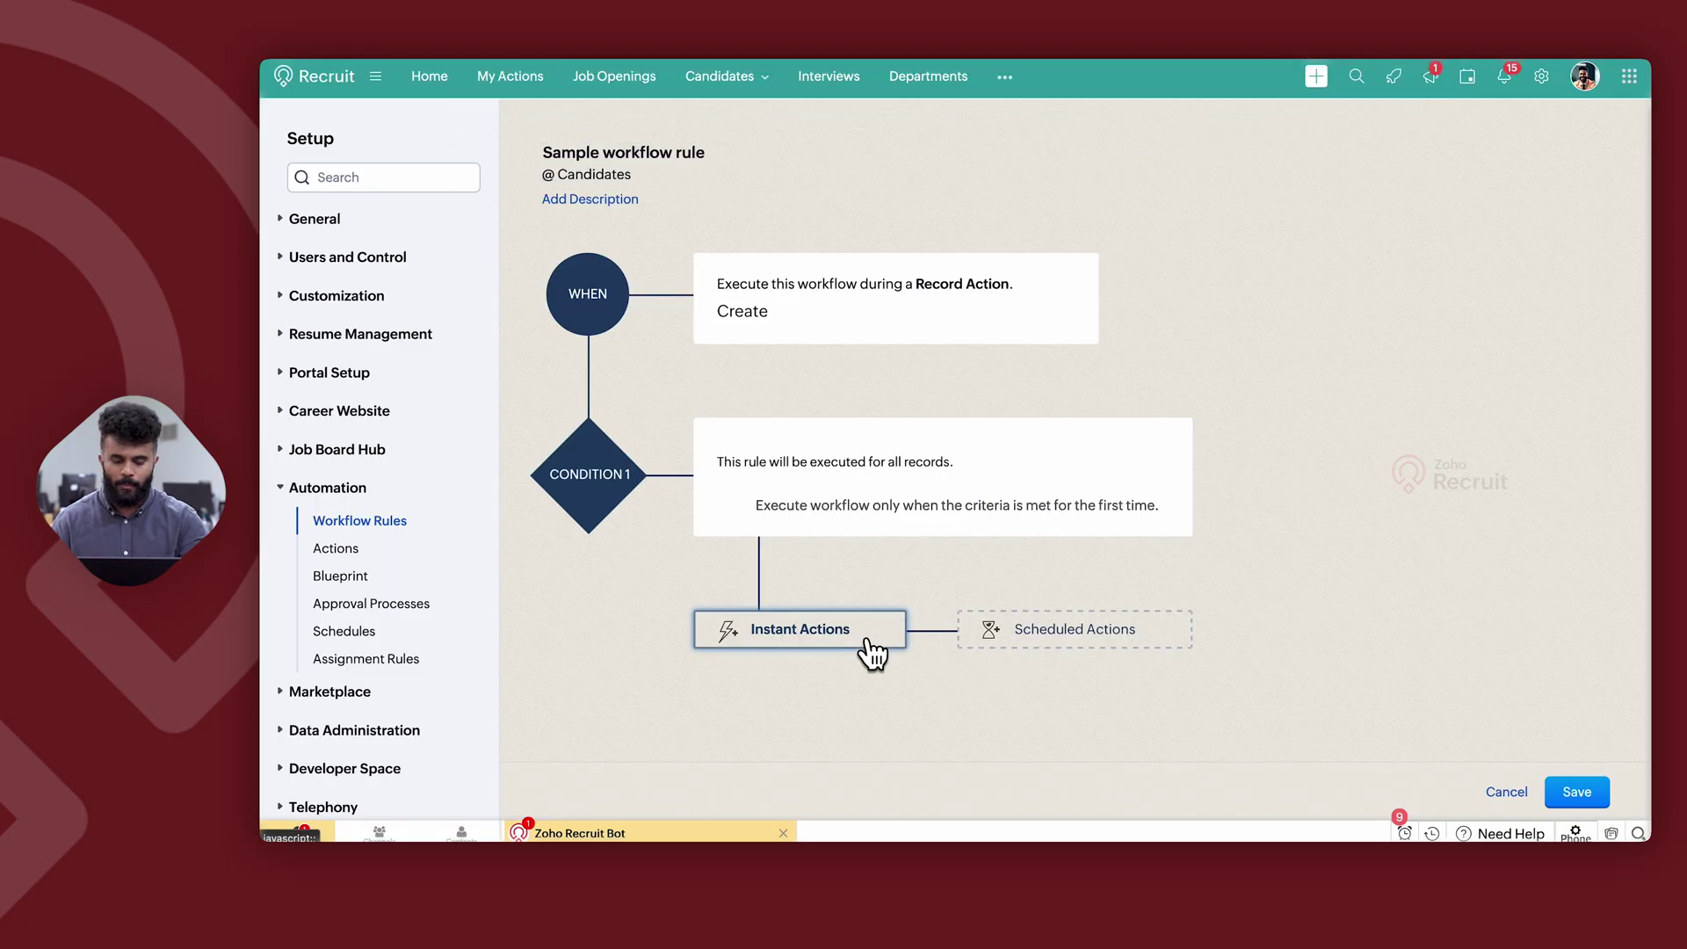
left_click(839, 646)
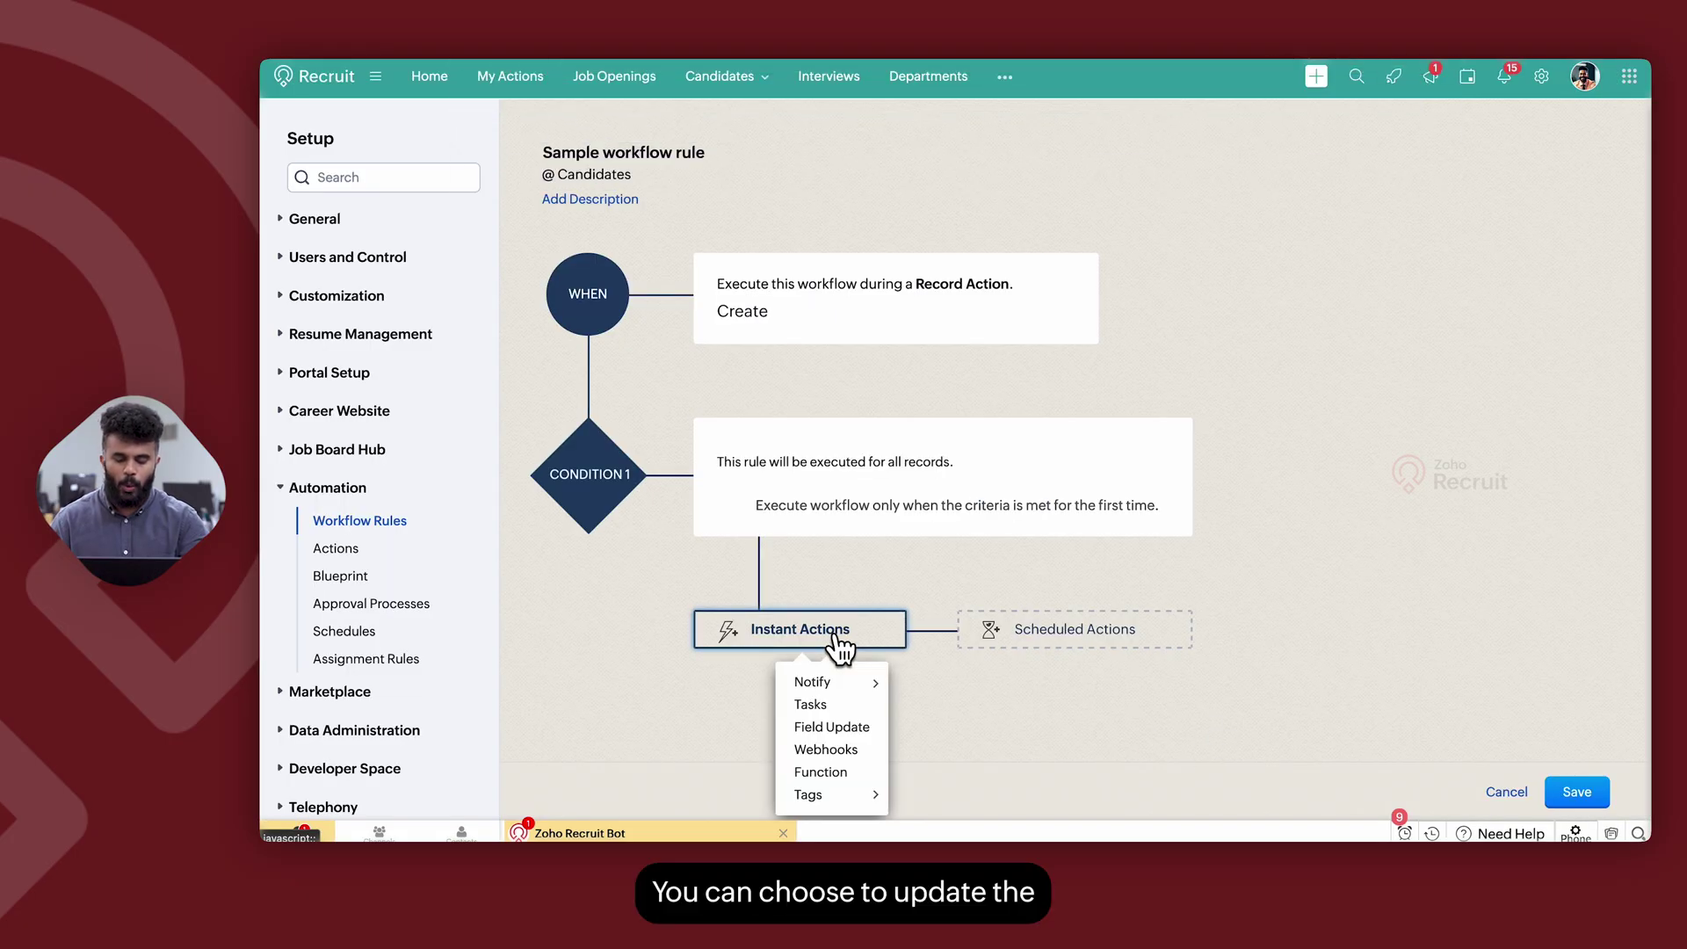
left_click(849, 728)
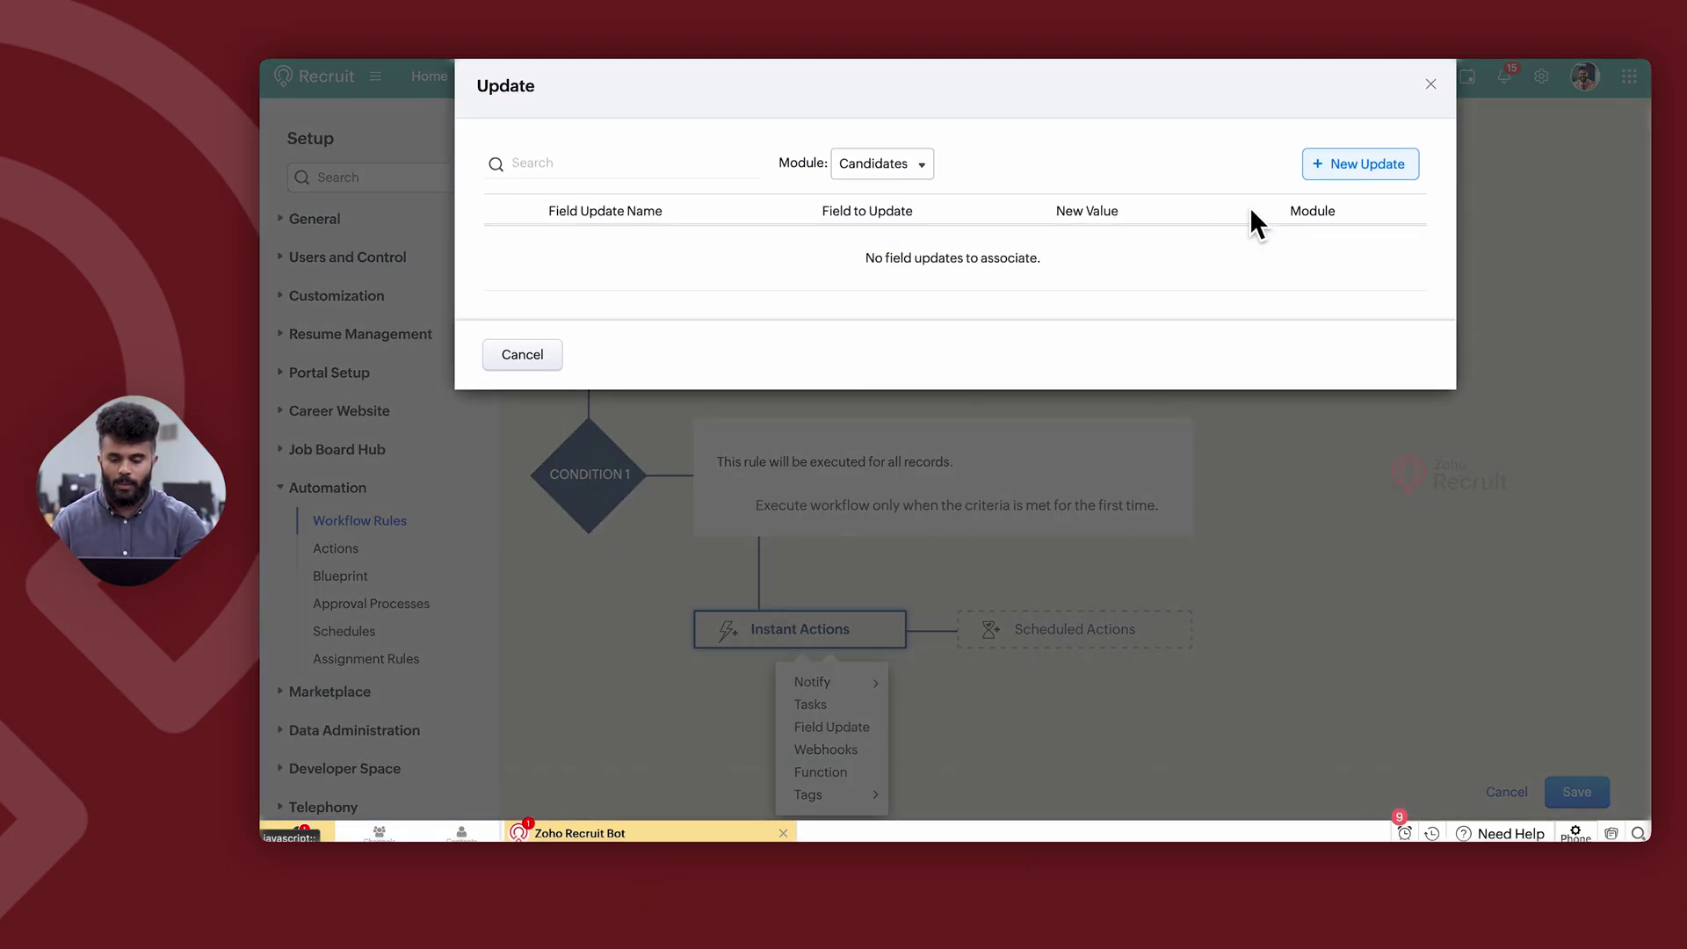
left_click(1346, 167)
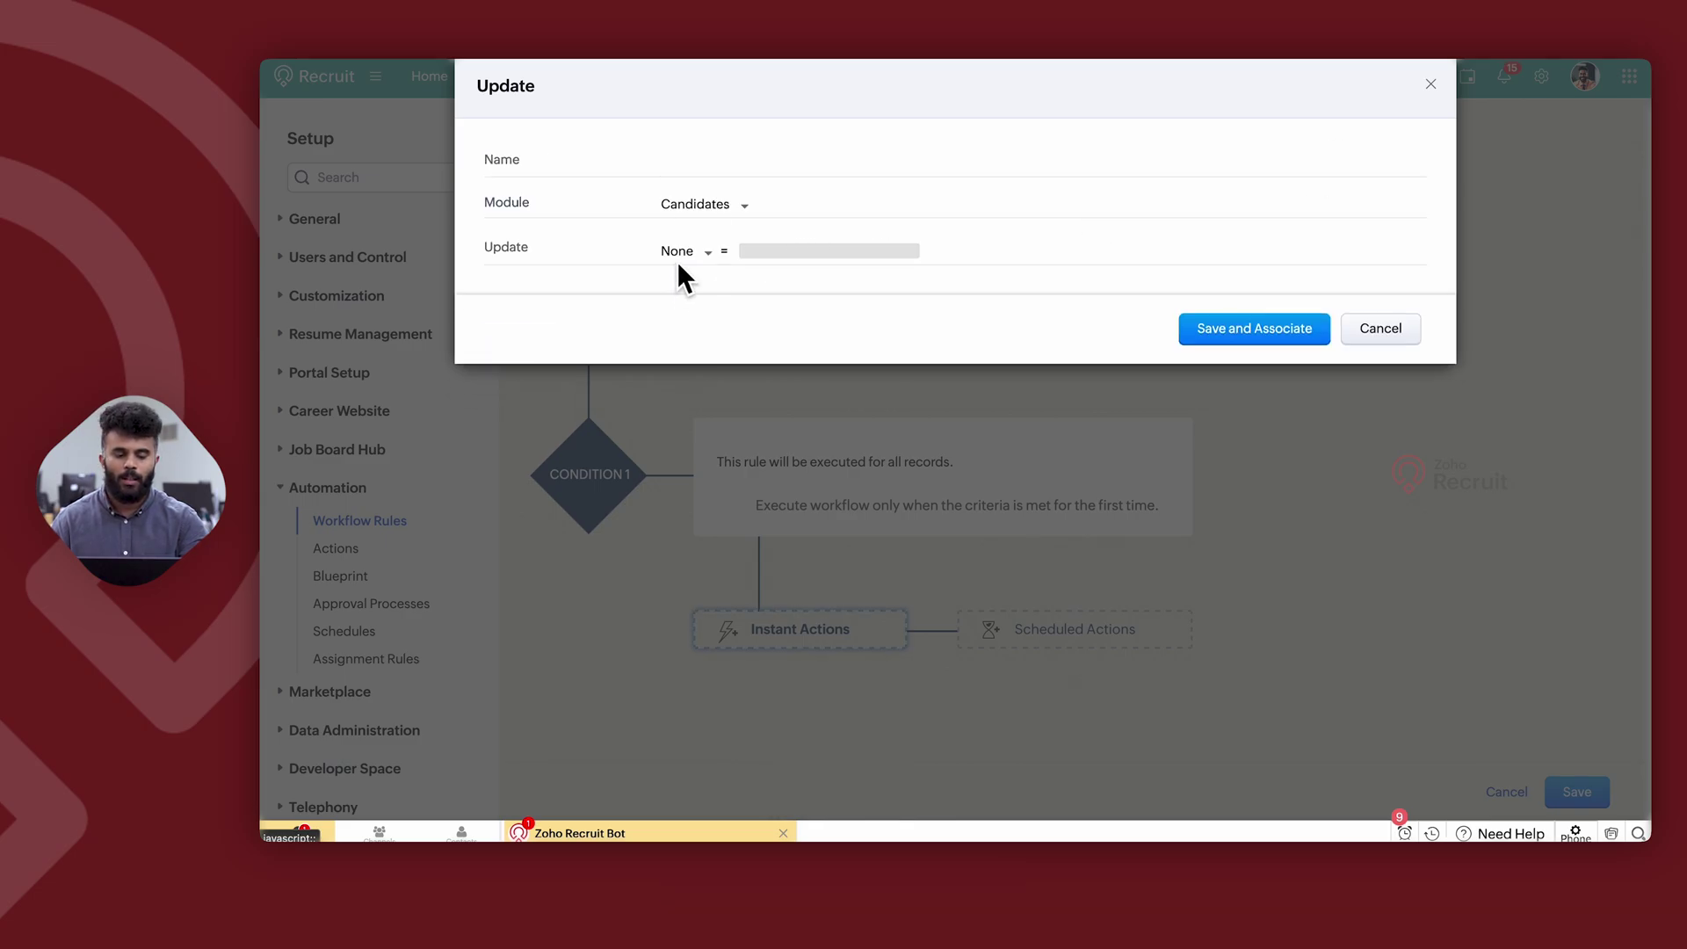
Step: Draft a Candidates field update setting City to empty, then discard it
left_click(753, 168)
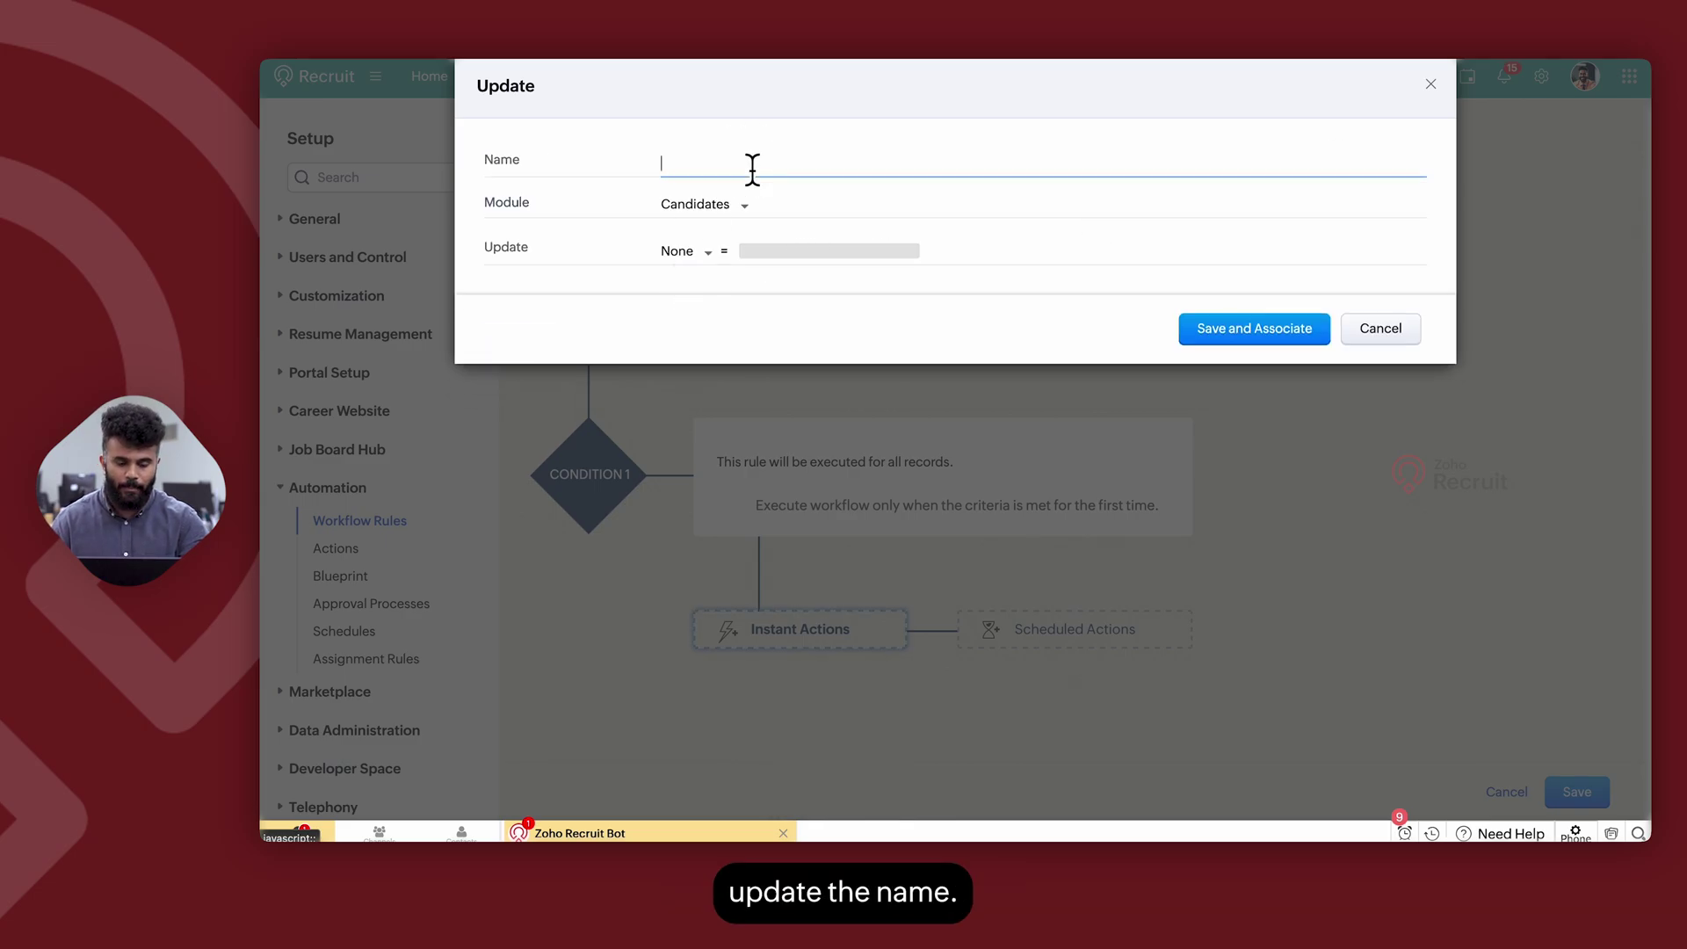
left_click(707, 209)
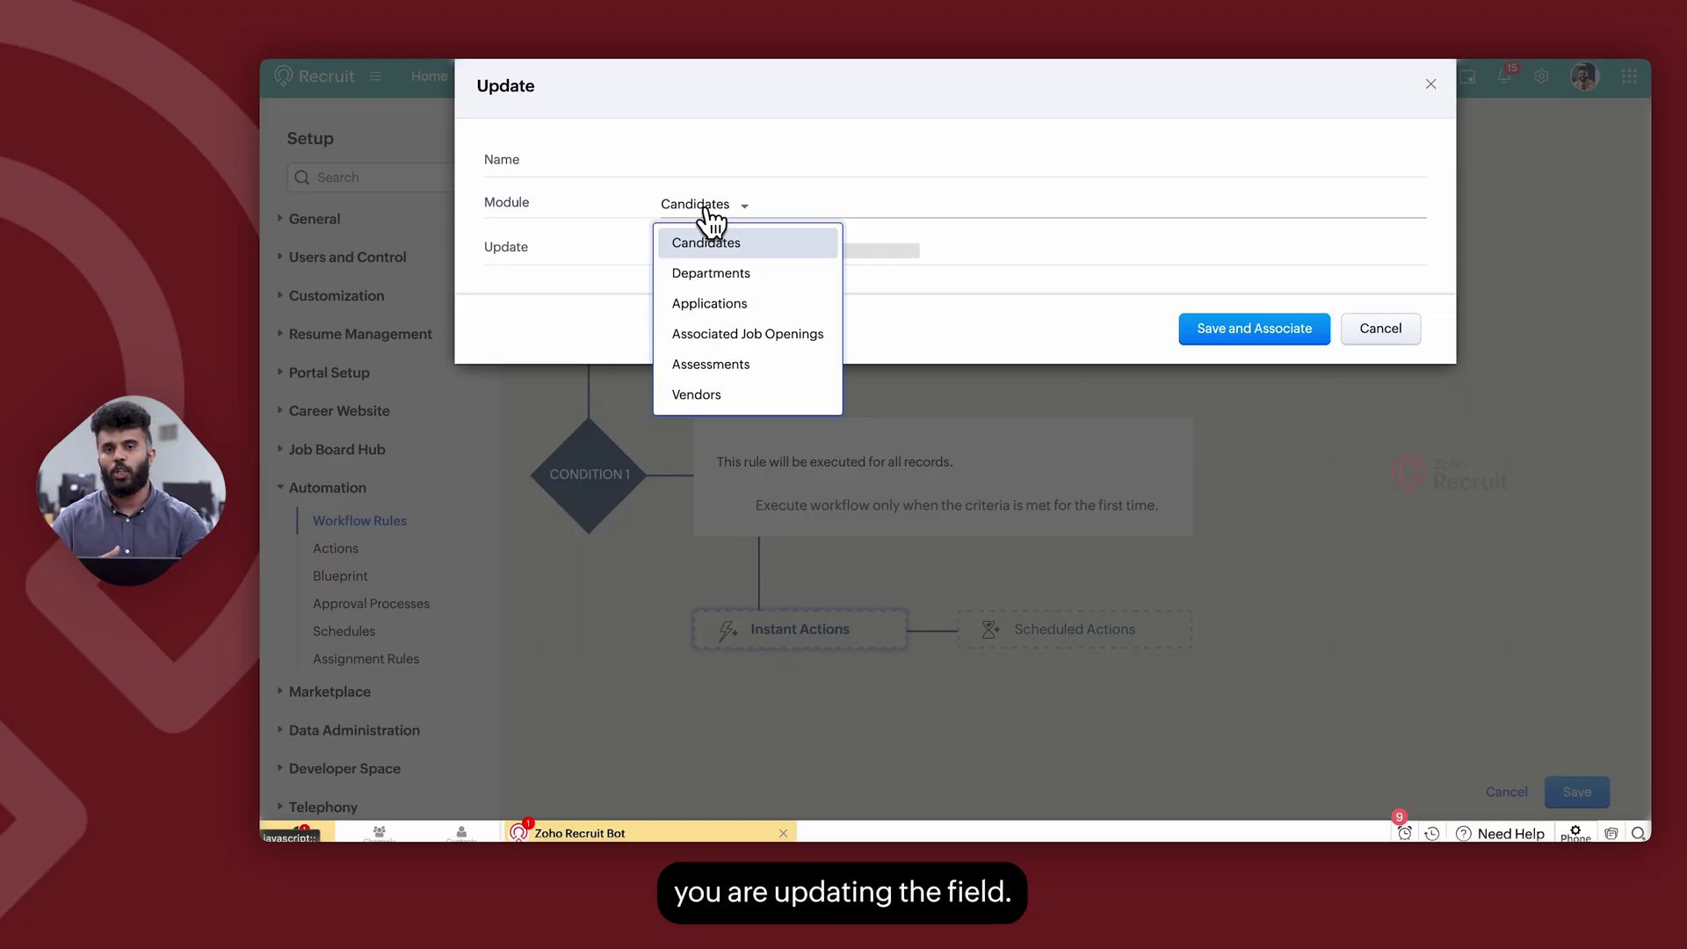
left_click(613, 233)
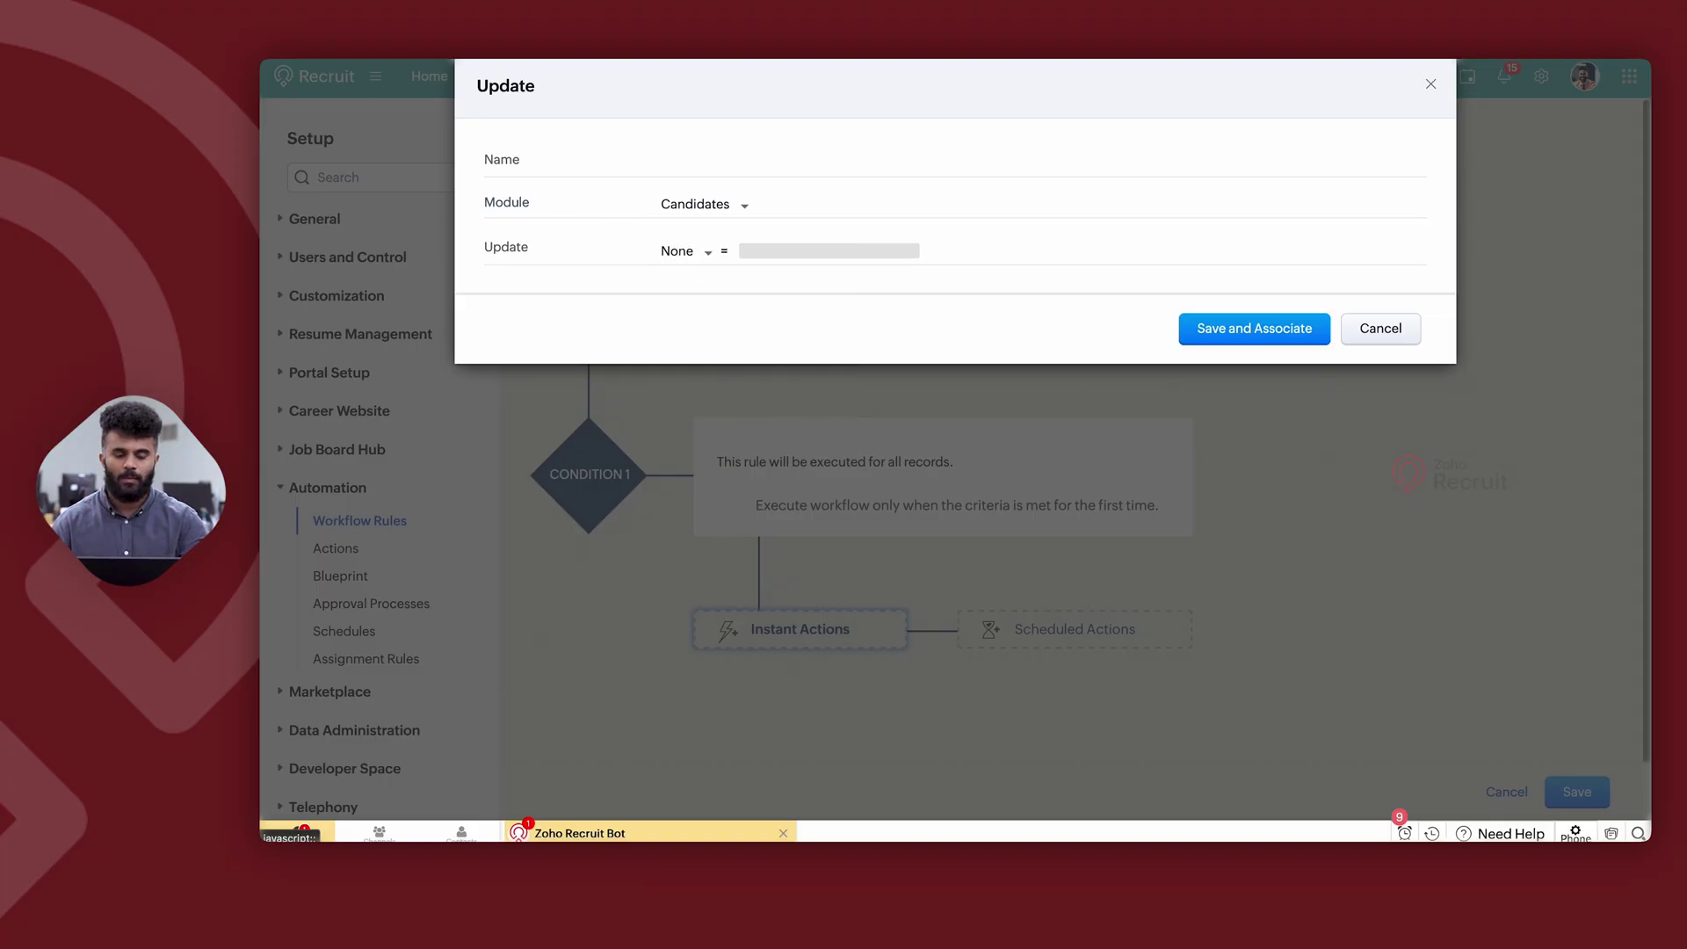
left_click(682, 253)
left_click(700, 423)
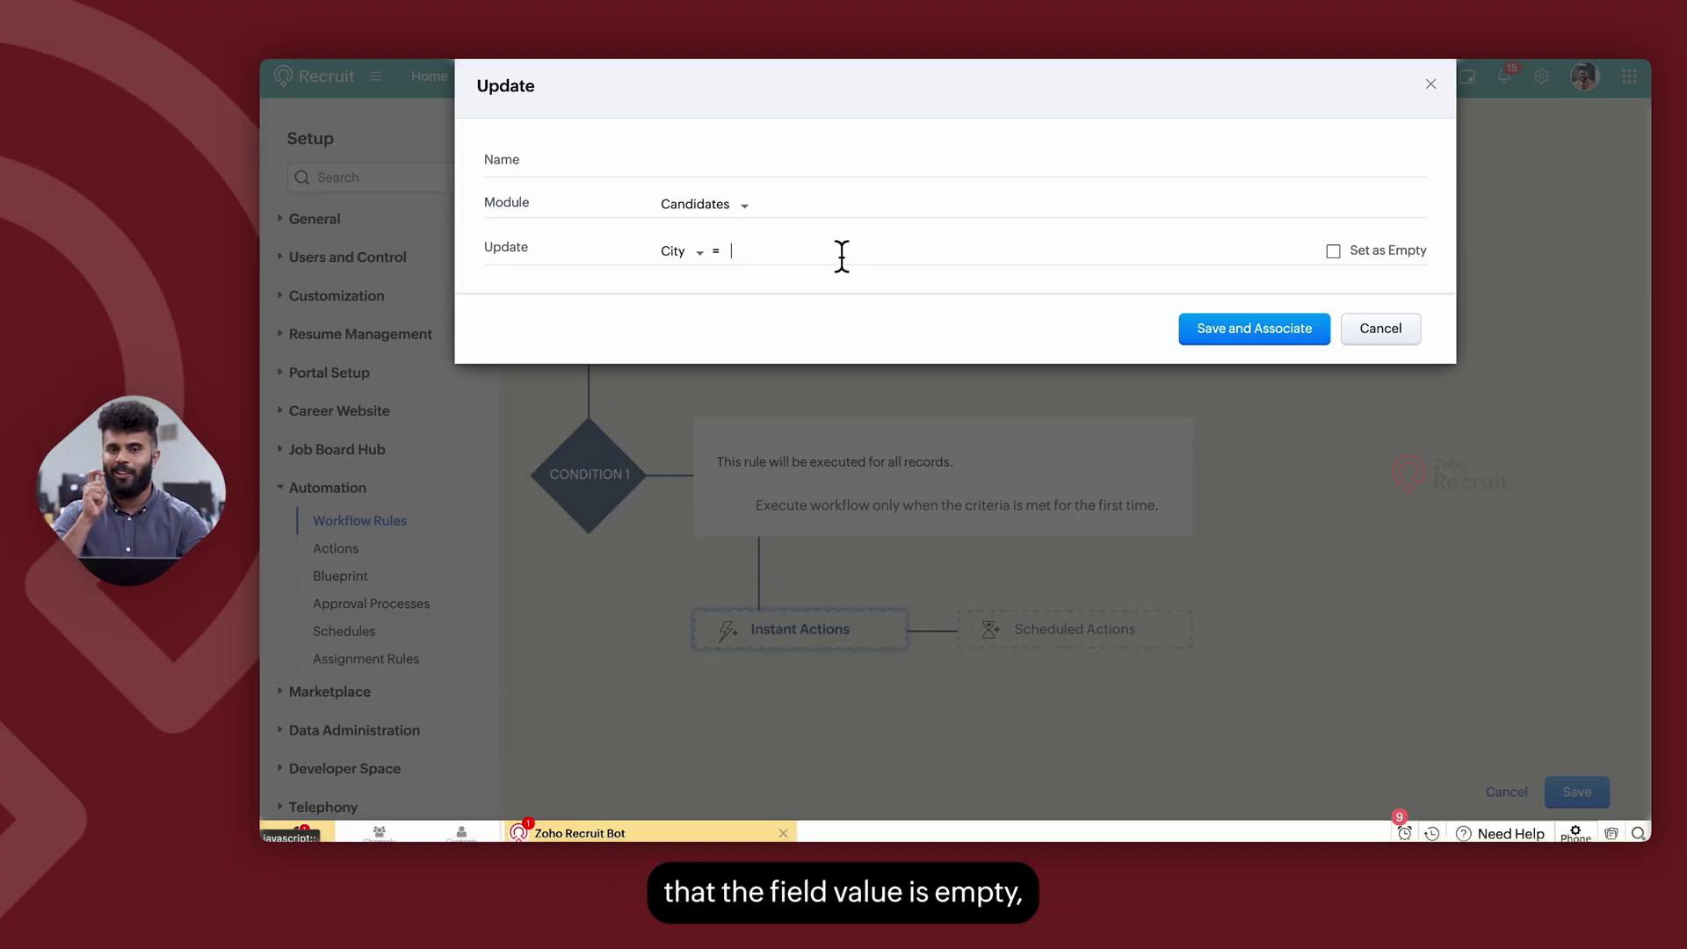
left_click(1333, 253)
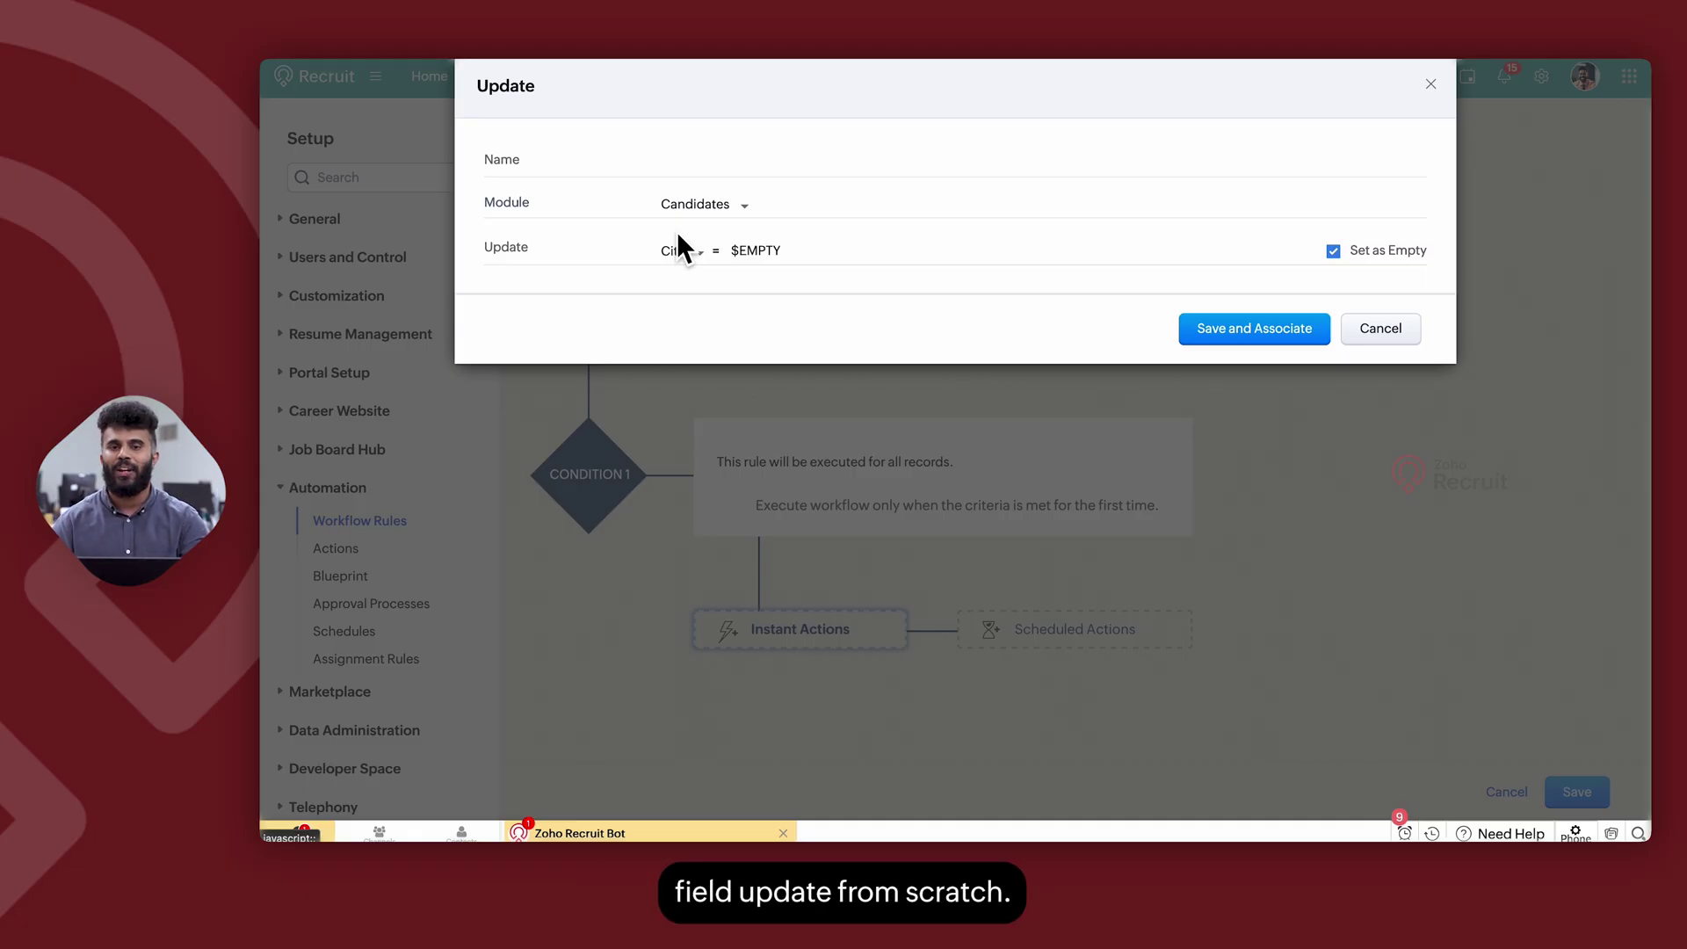
left_click(1380, 329)
Step: Close the field update dialog and cancel the Call Custom Functions dialog offering Generate QR Code
left_click(1430, 84)
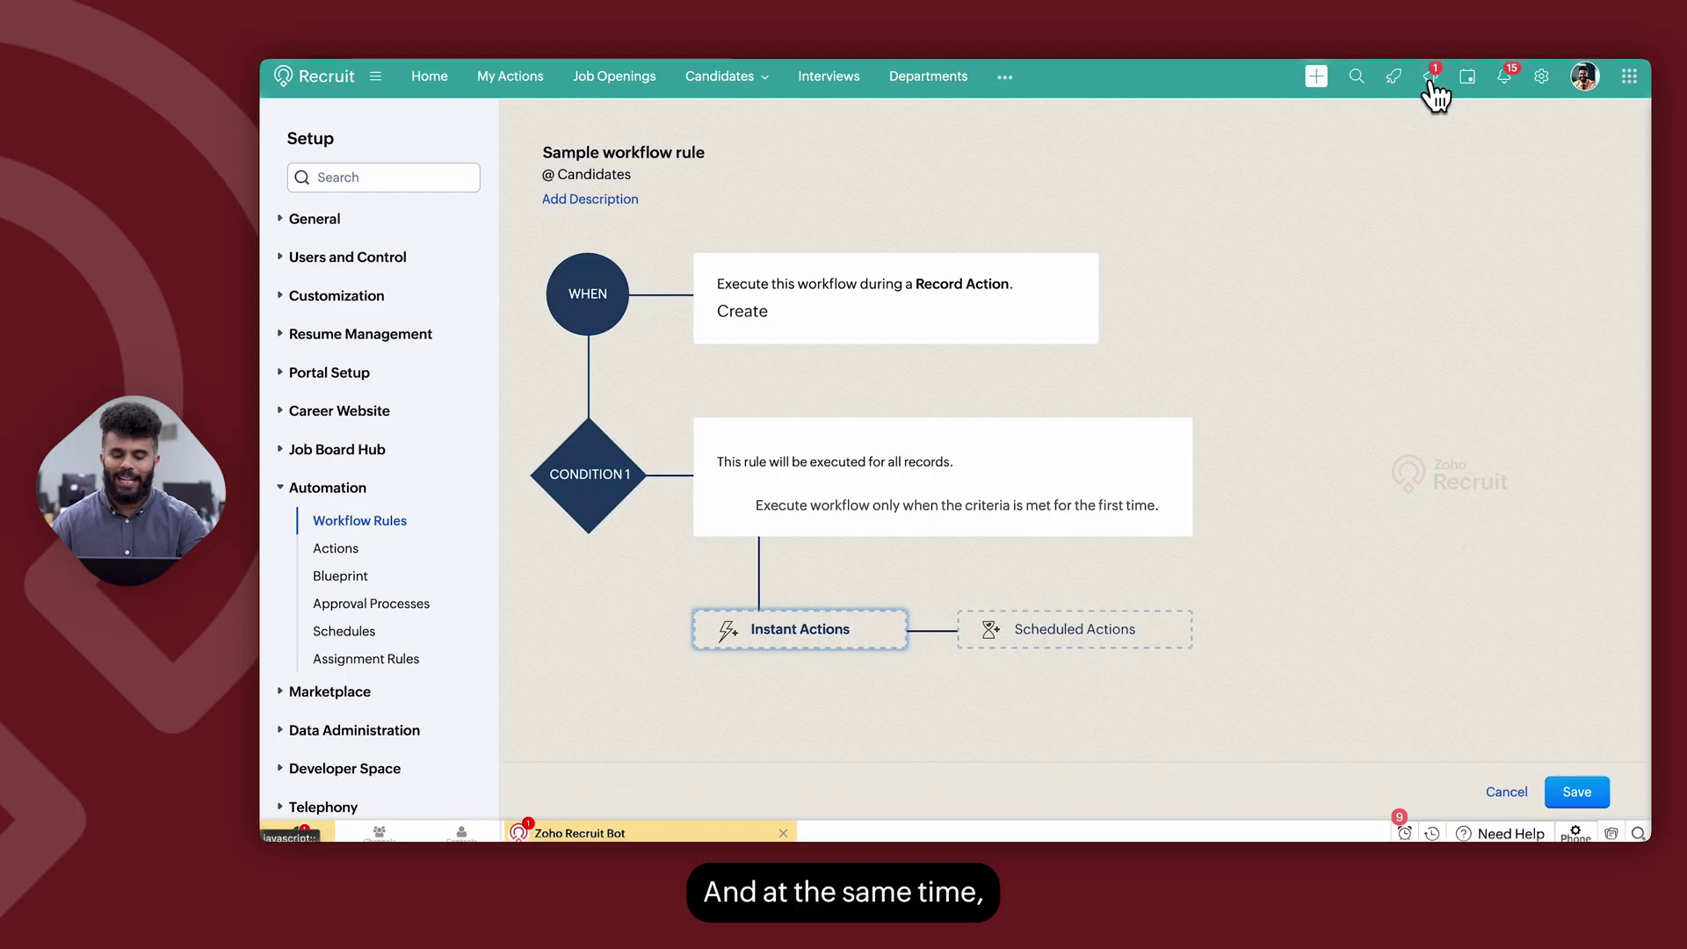
left_click(806, 631)
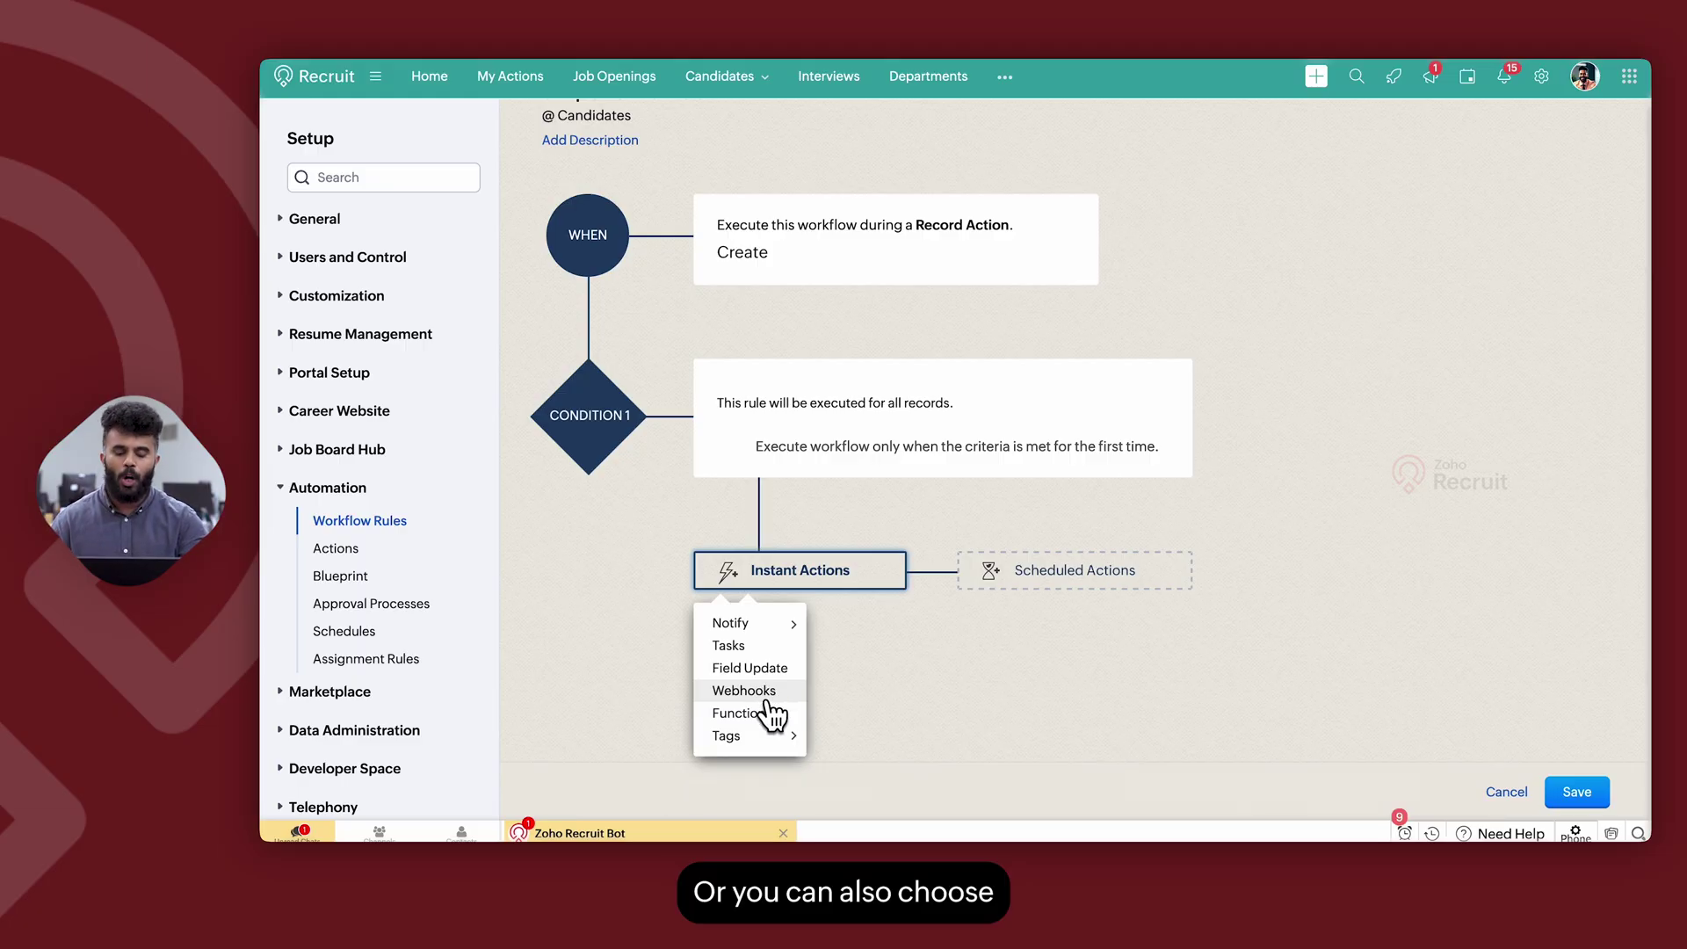
left_click(758, 713)
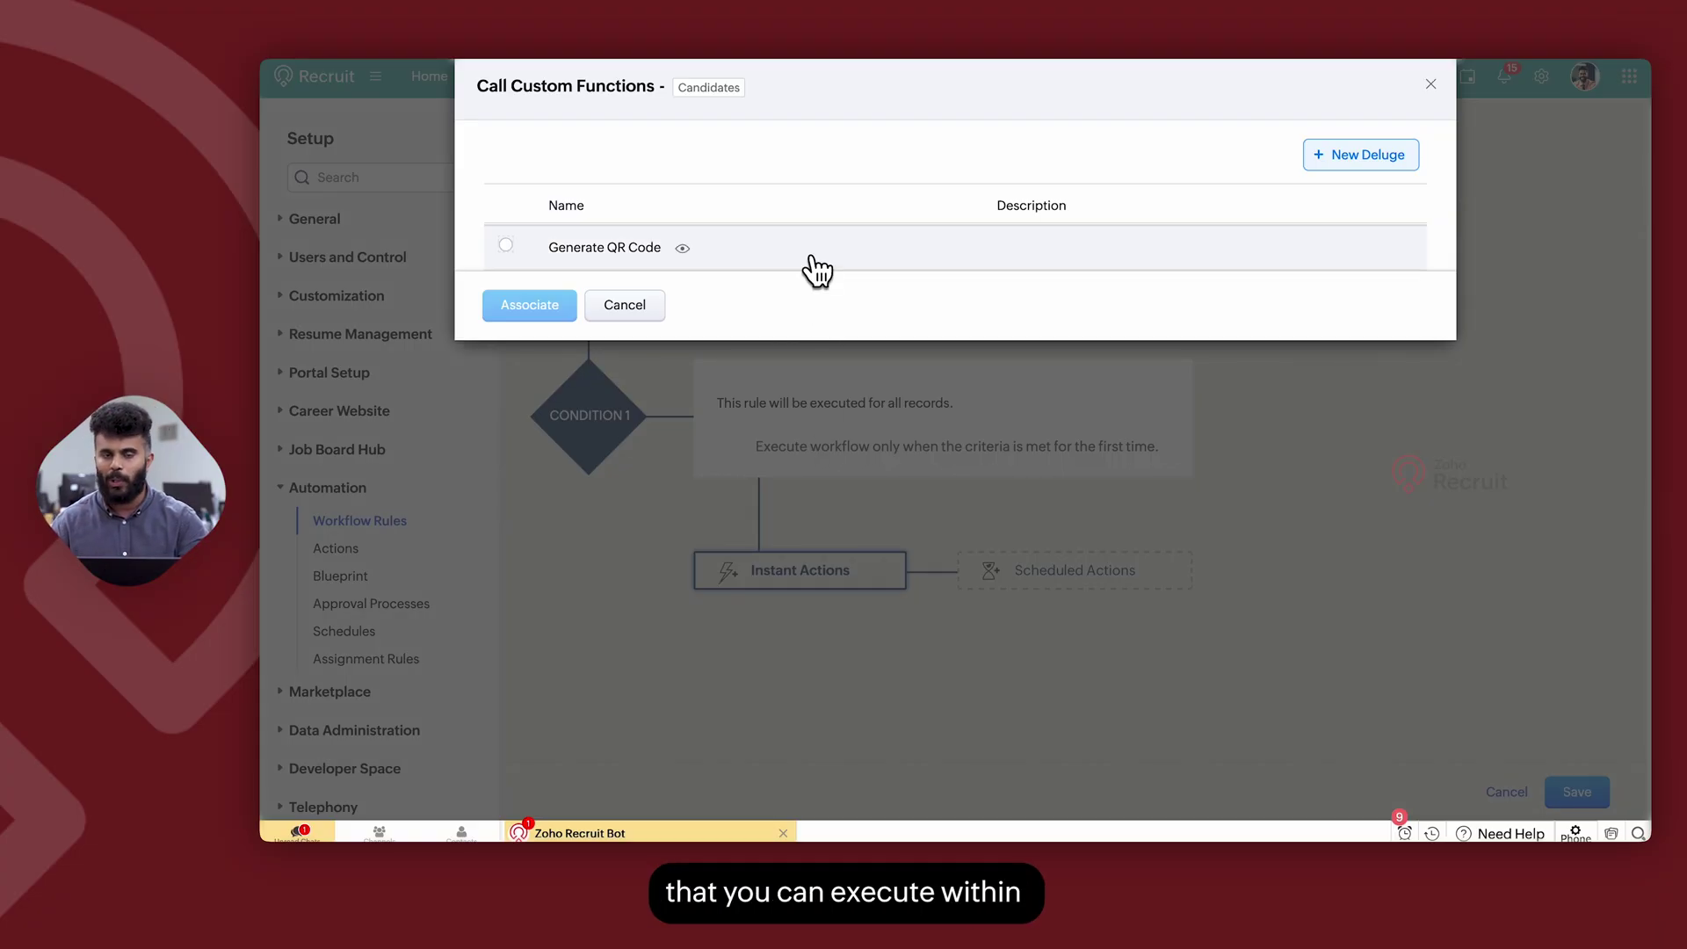
left_click(631, 308)
Step: Look at the Tags instant action options and dismiss the menu without adding any
left_click(778, 580)
mouse_move(778, 746)
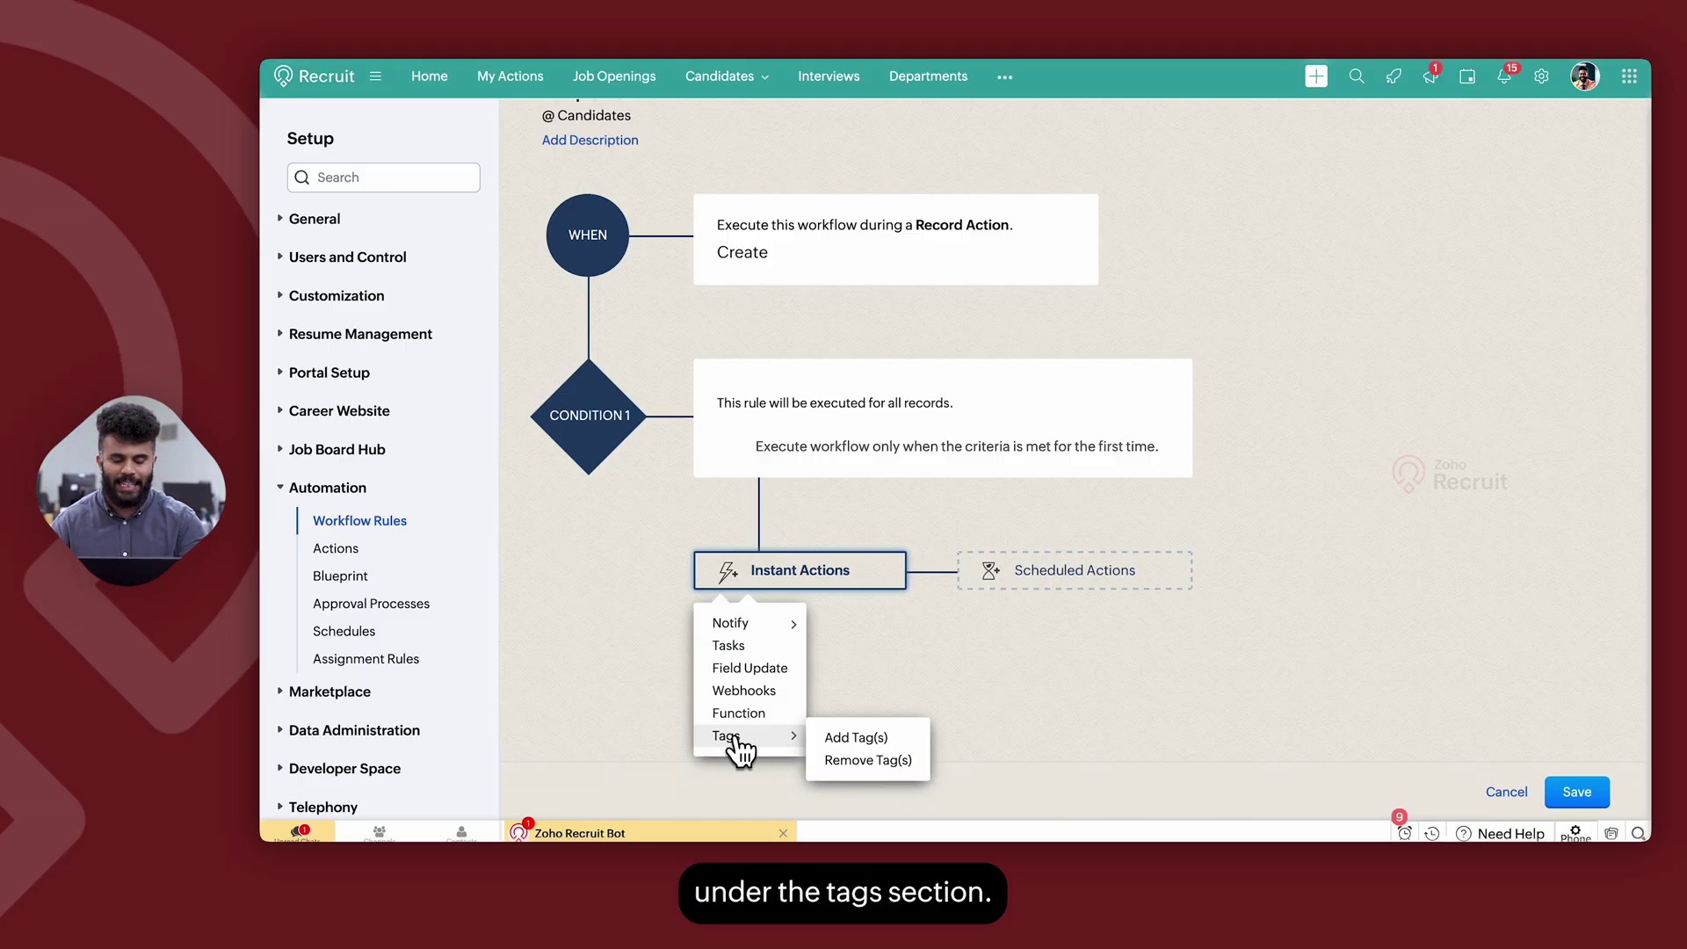
left_click(947, 639)
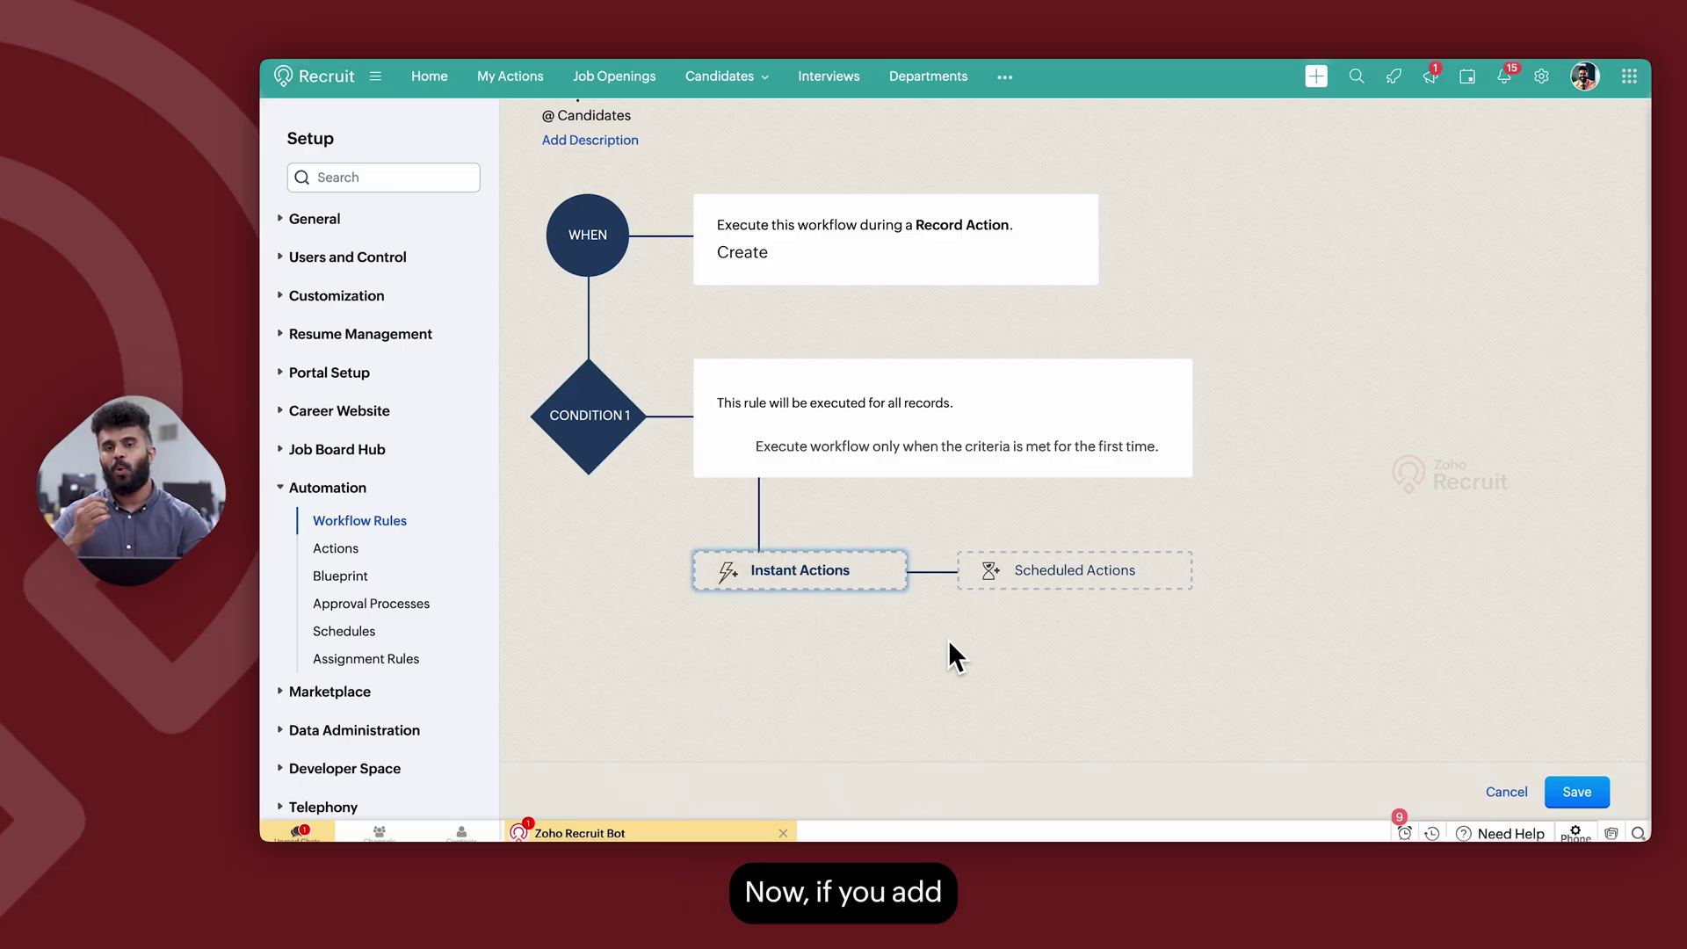
Step: Add a scheduled action that runs 15 minutes after the rule trigger date
left_click(1011, 571)
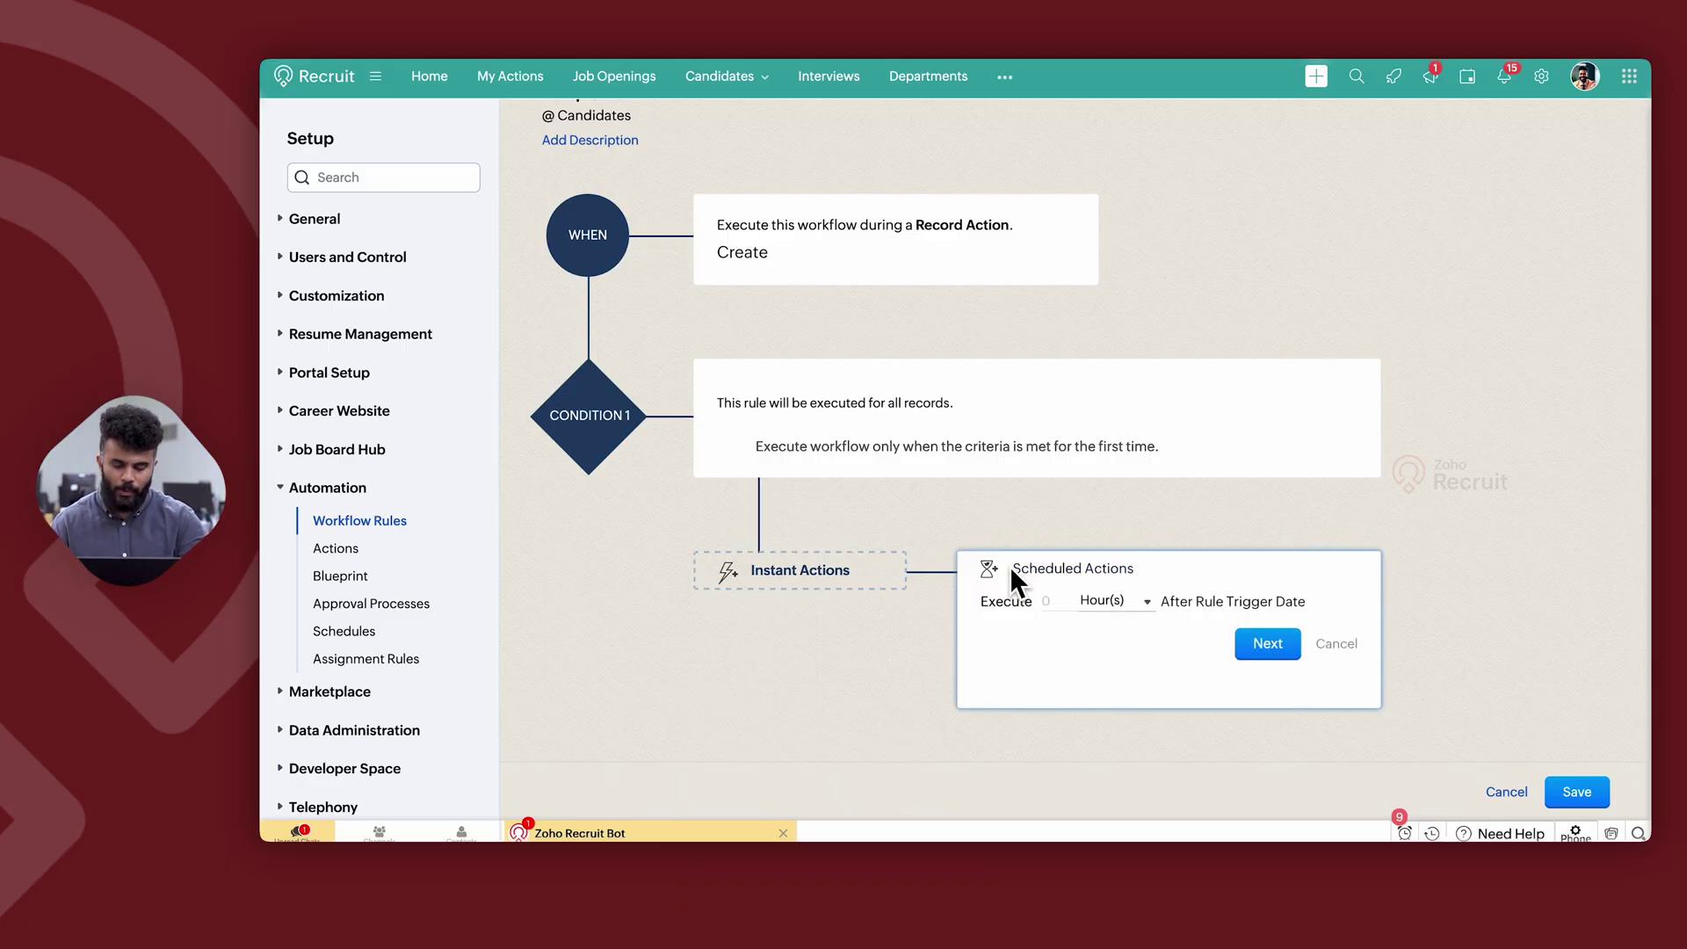
left_click(1063, 611)
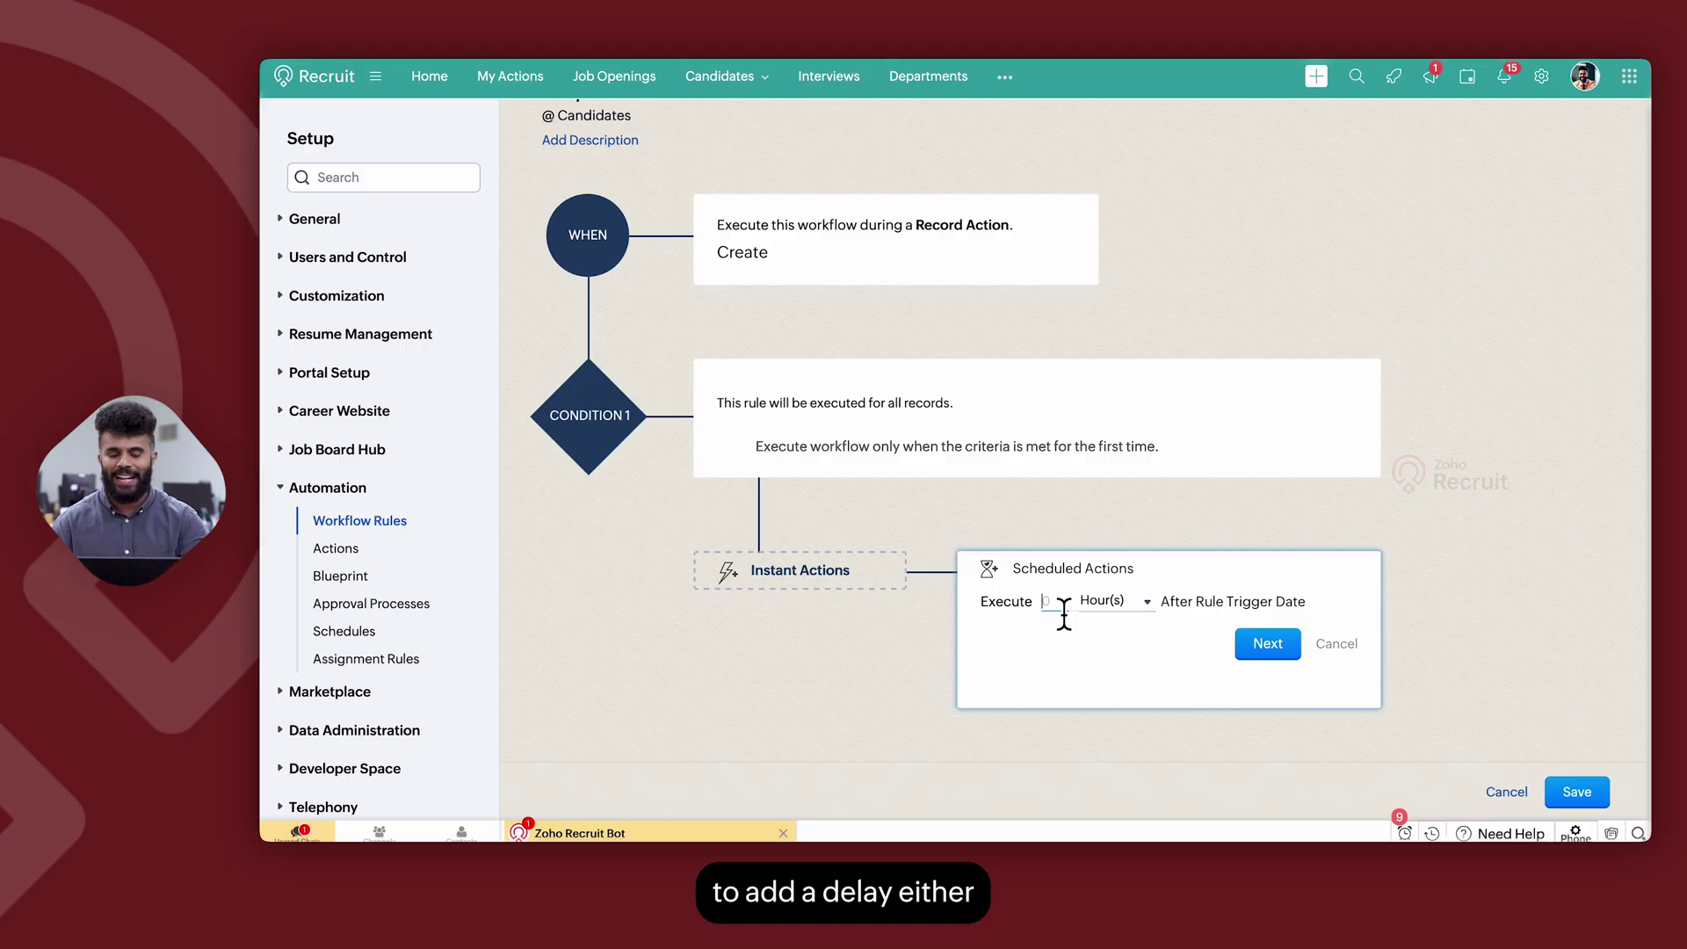
left_click(1100, 606)
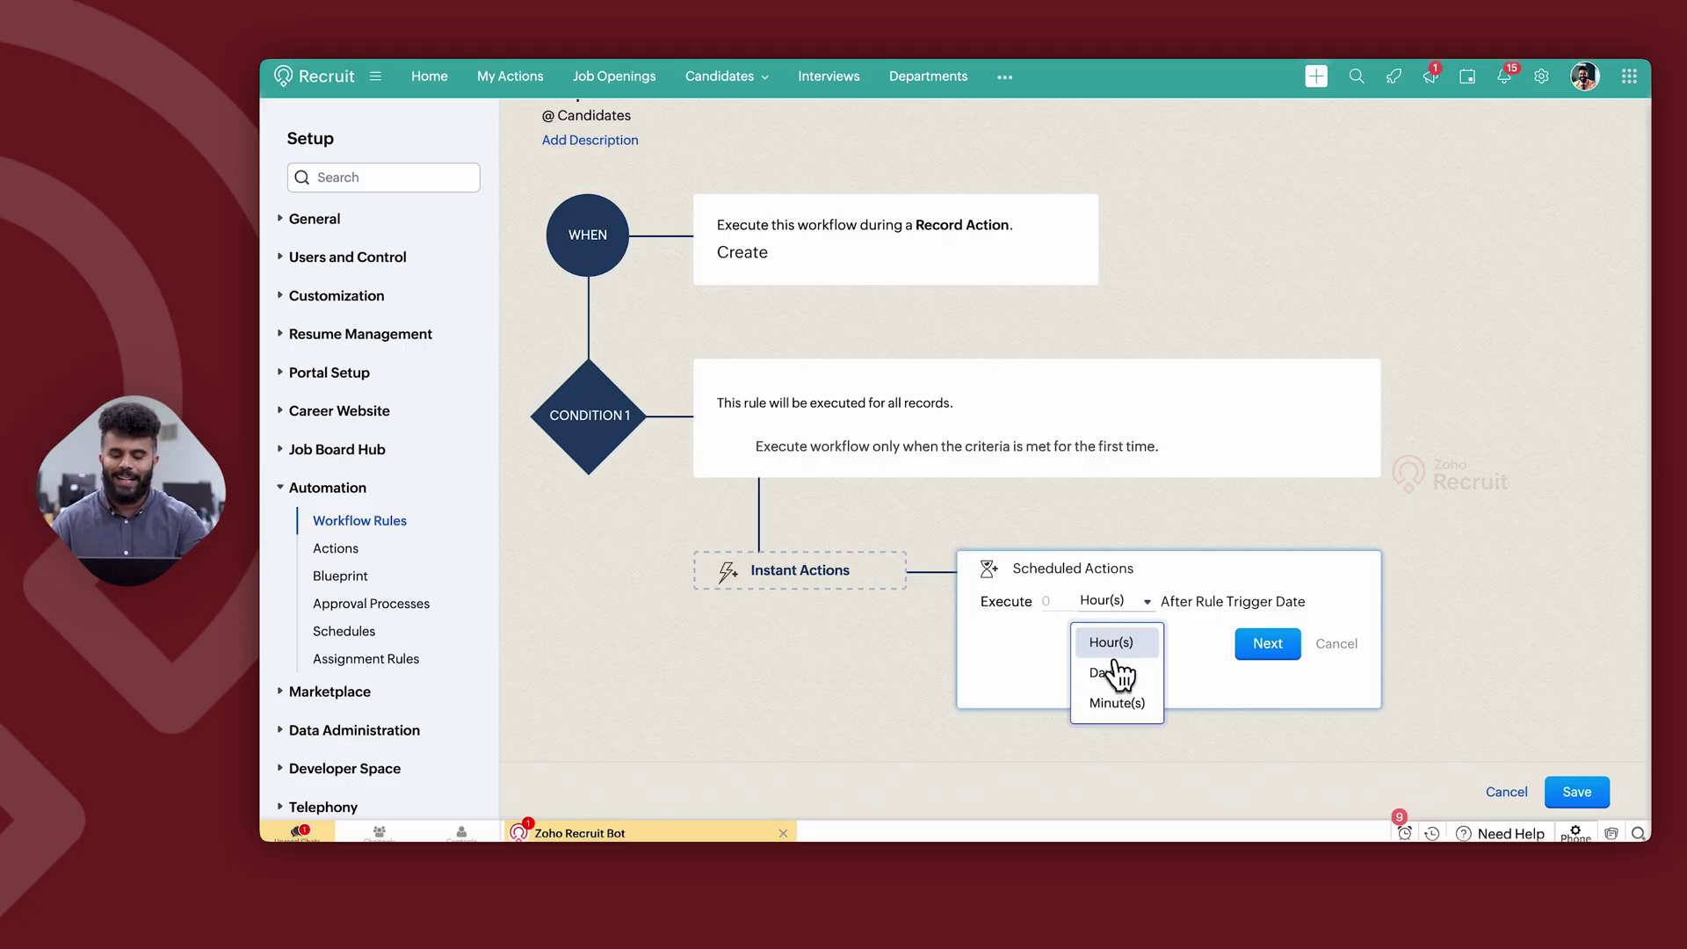
left_click(1119, 701)
left_click(1268, 643)
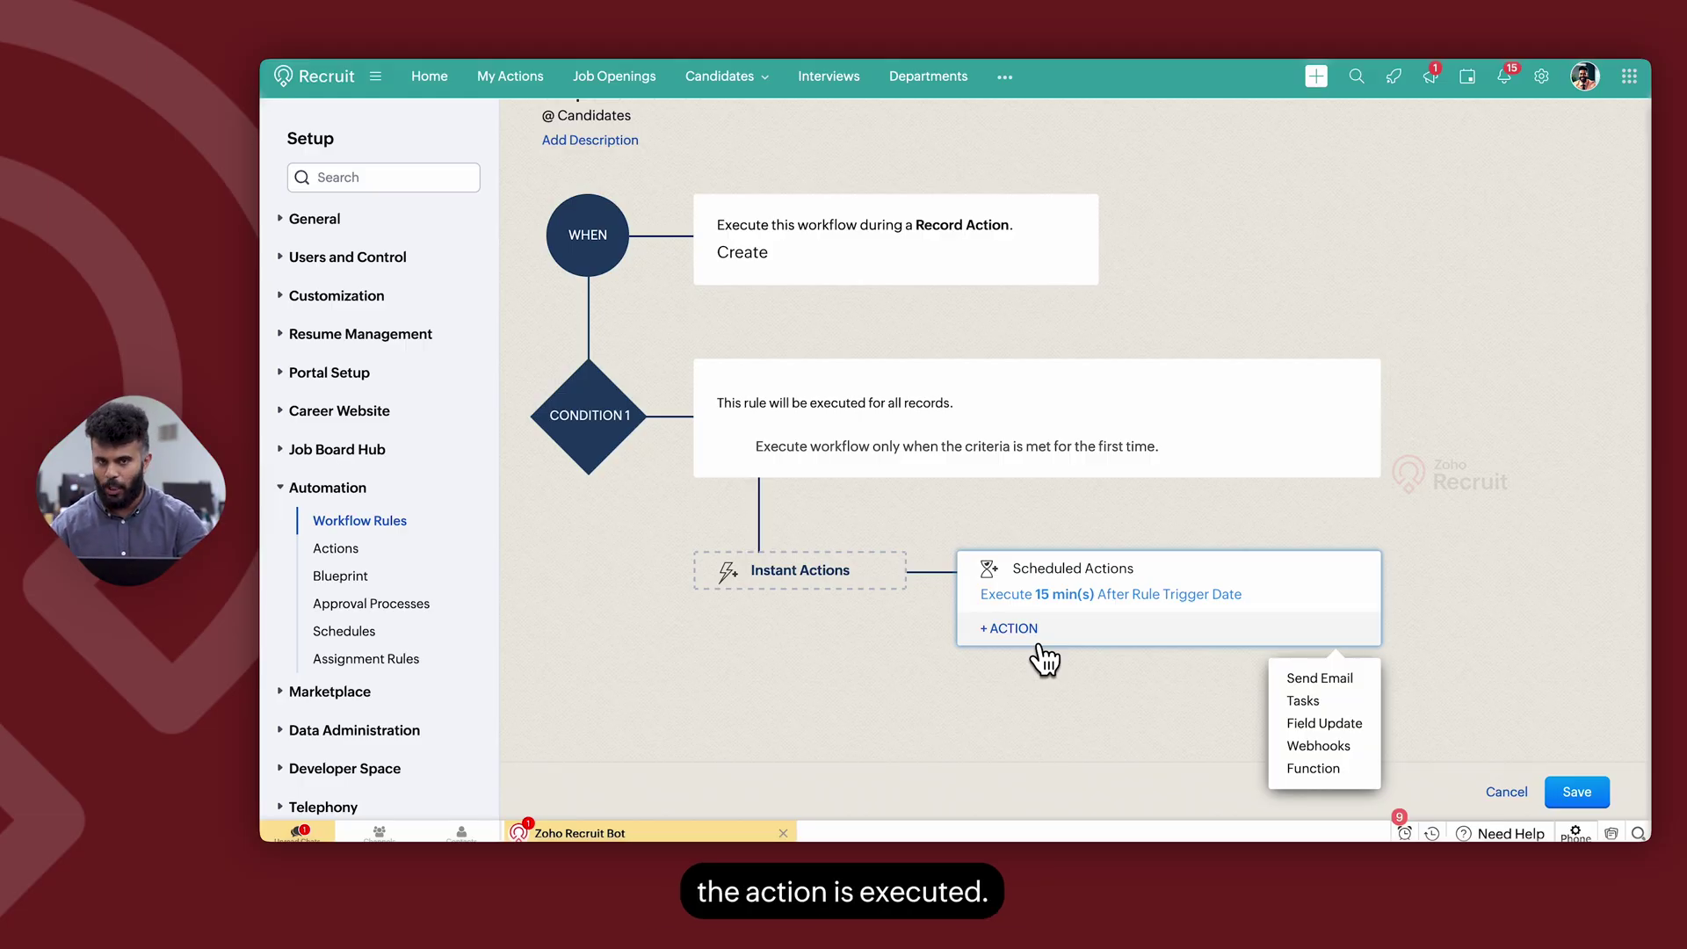
left_click(876, 663)
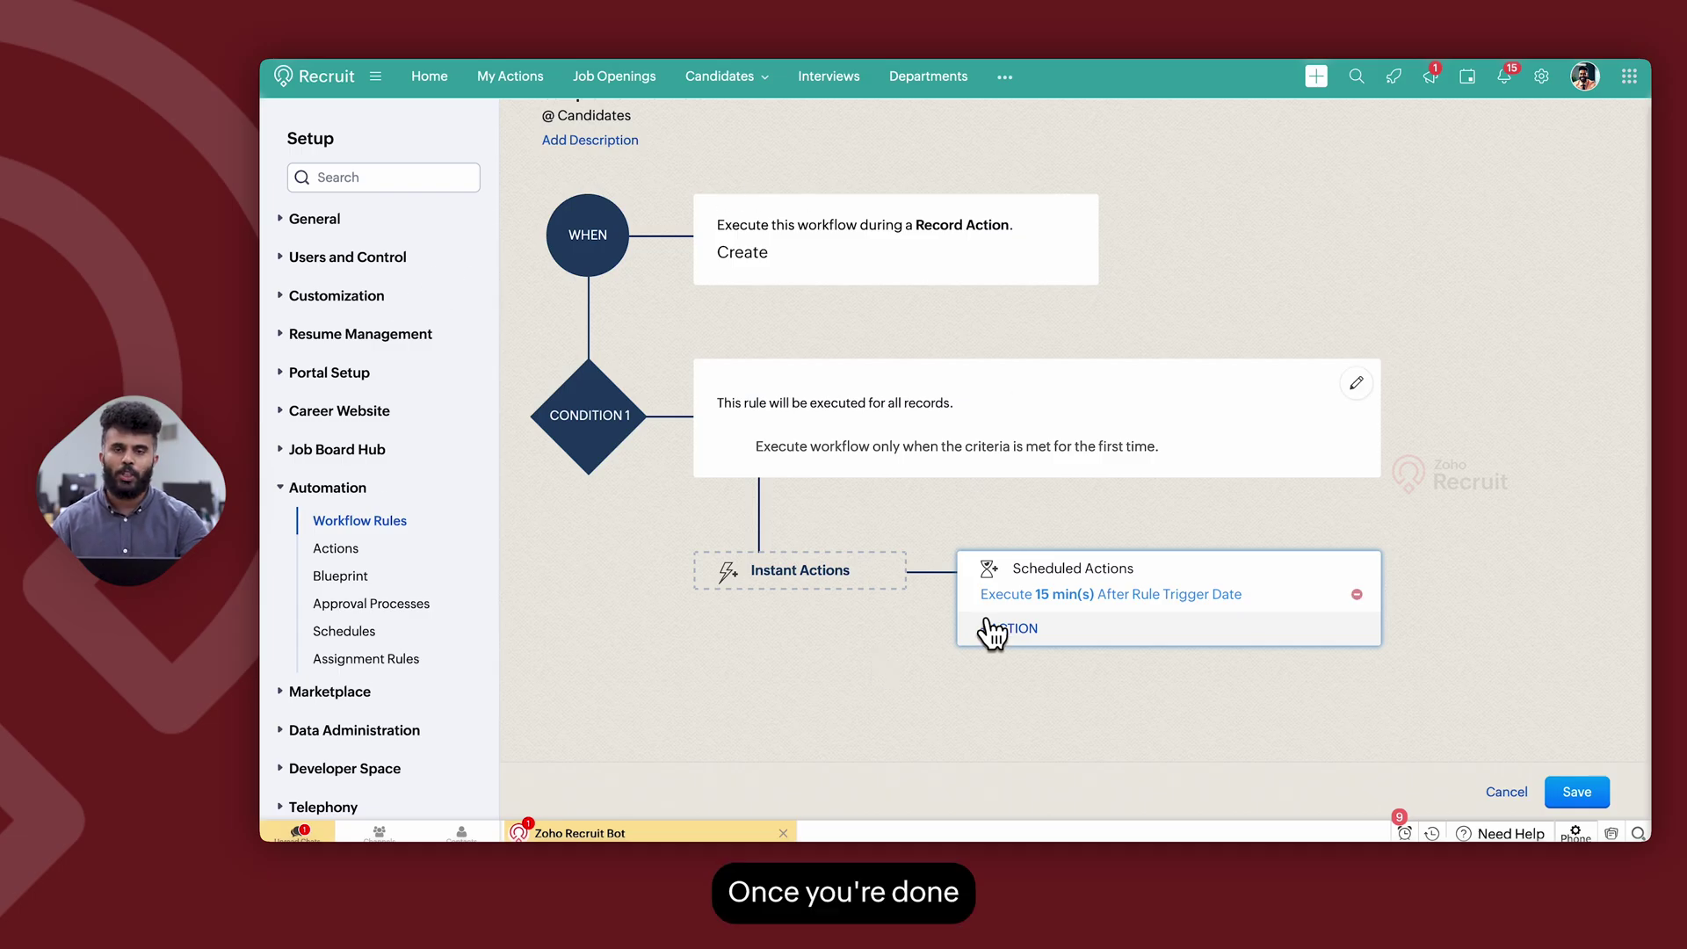
scroll(910, 455, "up", 1)
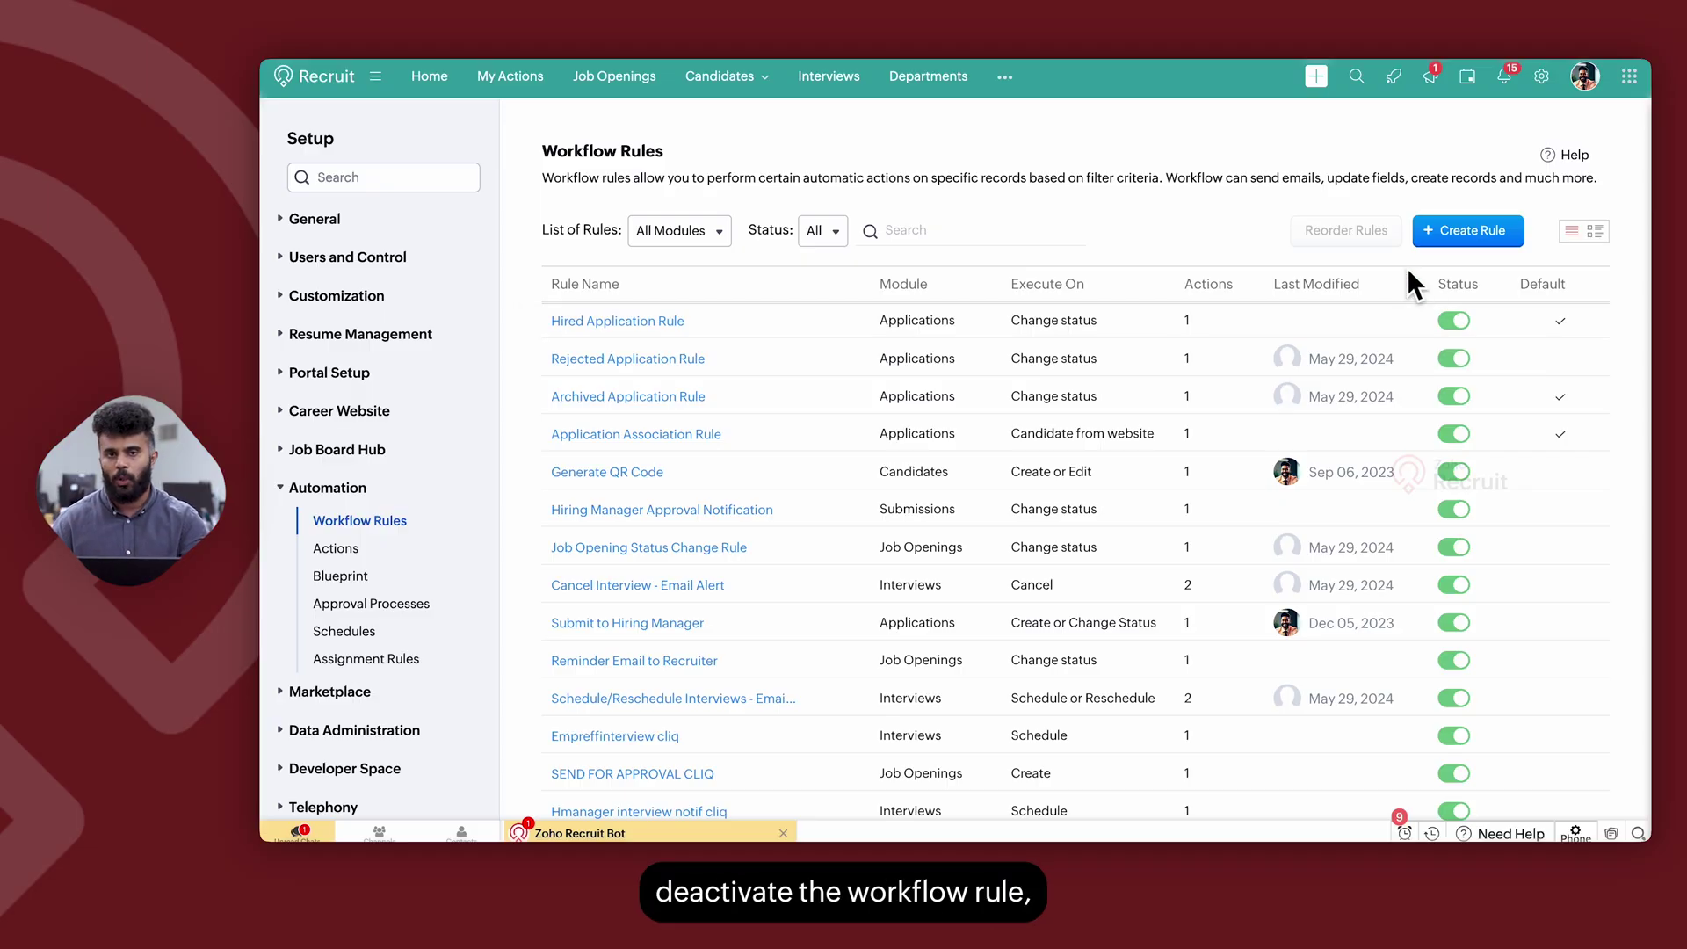
Step: Deactivate the first workflow rule in the Workflow Rules list
left_click(1450, 320)
left_click(1441, 466)
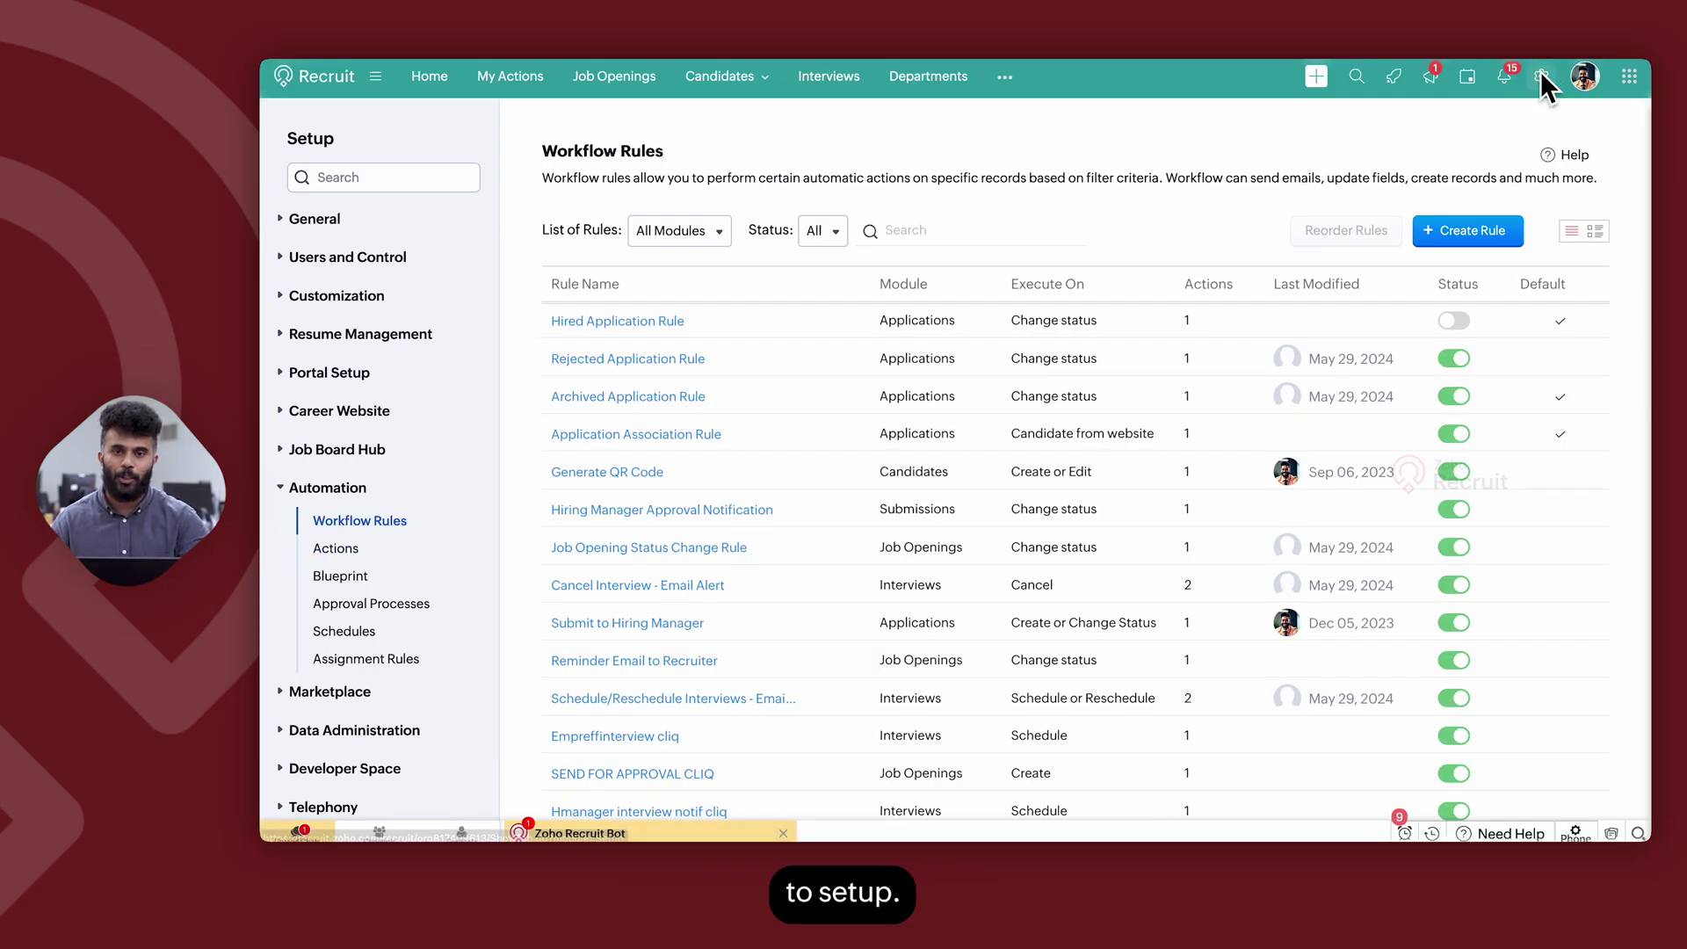
Step: Open Setup's Automation Actions page and browse its Tasks, Field Updates, Webhooks and Functions lists
left_click(1541, 76)
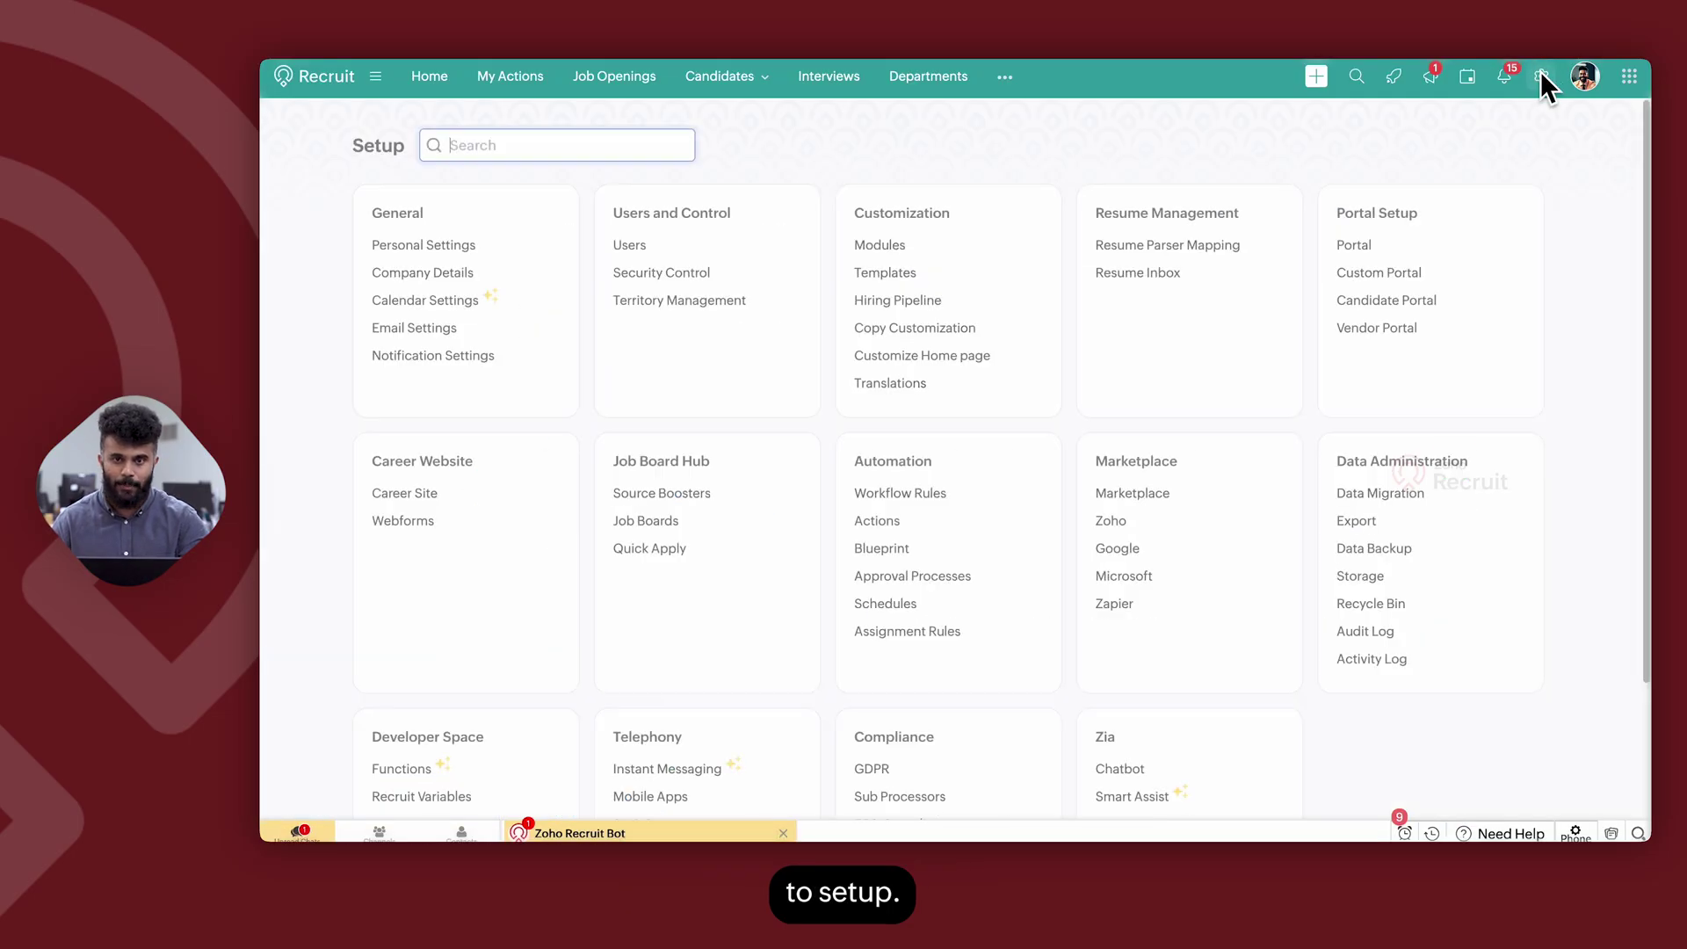
left_click(874, 518)
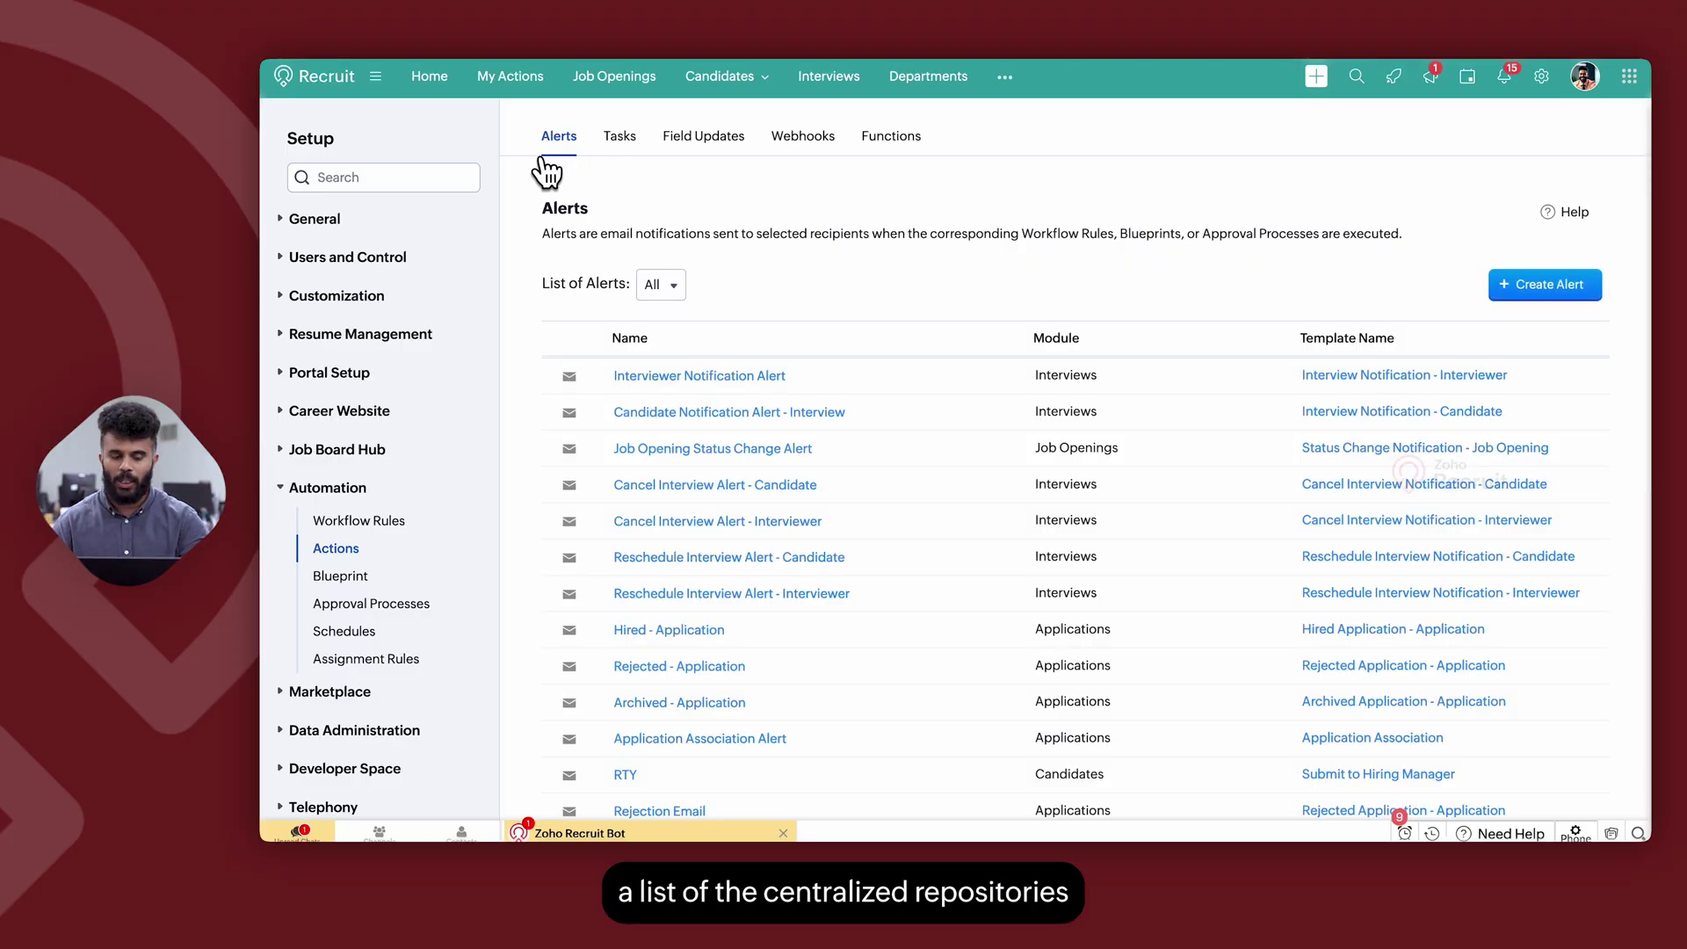
left_click(619, 138)
left_click(703, 141)
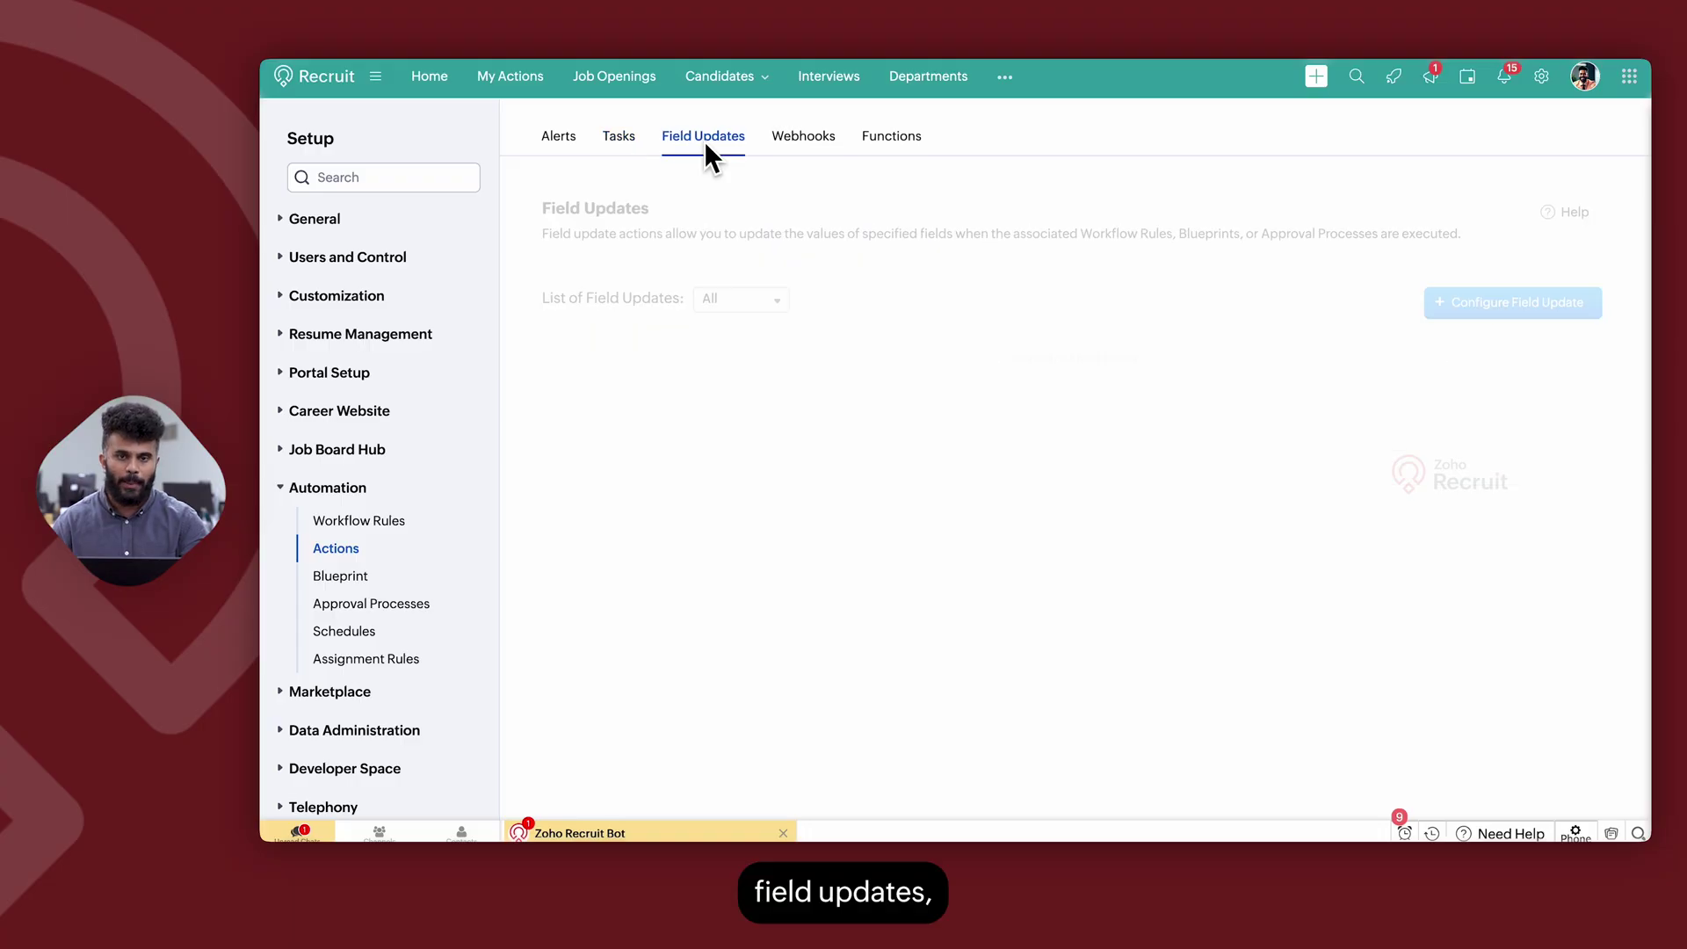
left_click(803, 139)
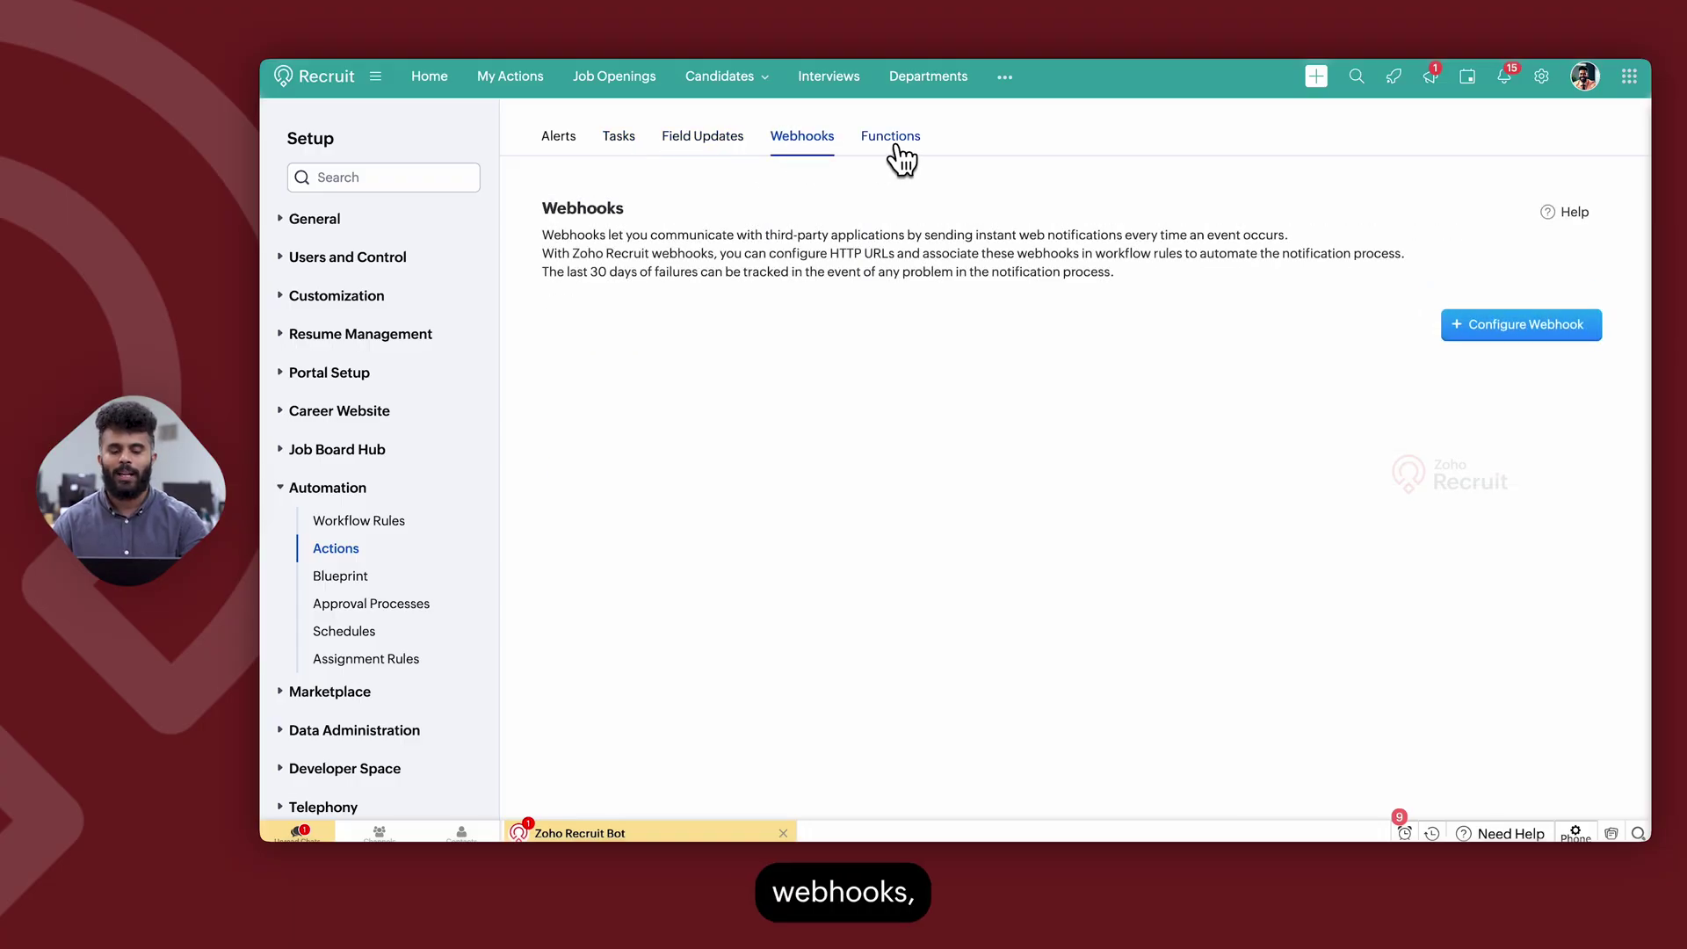
left_click(900, 146)
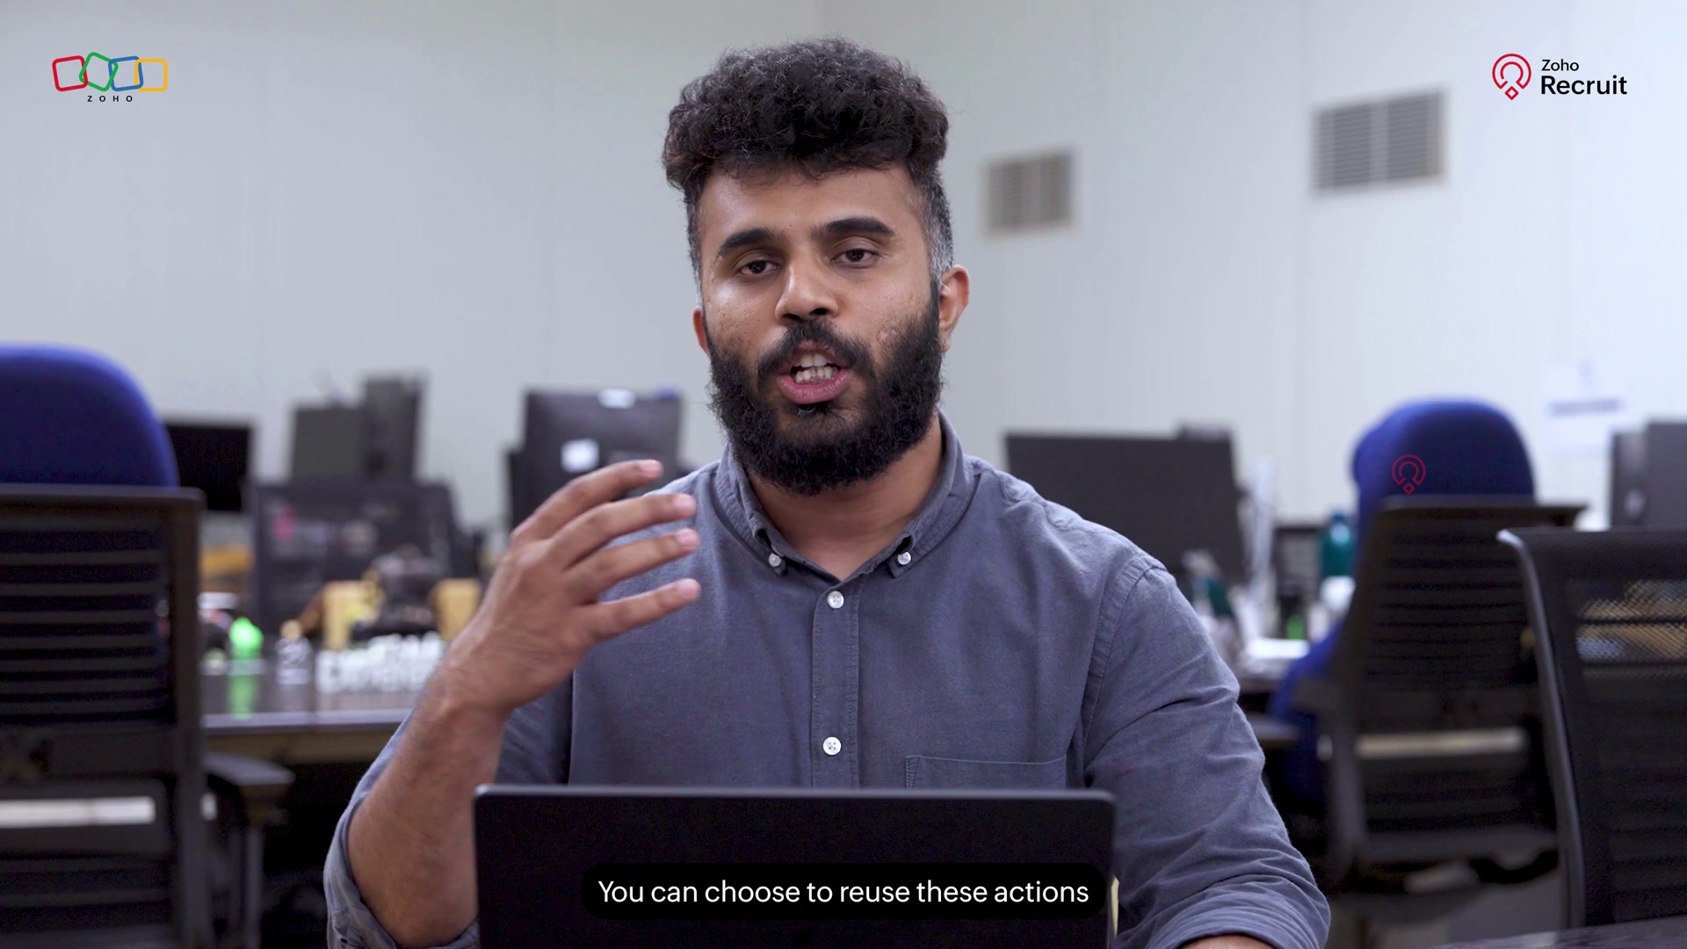